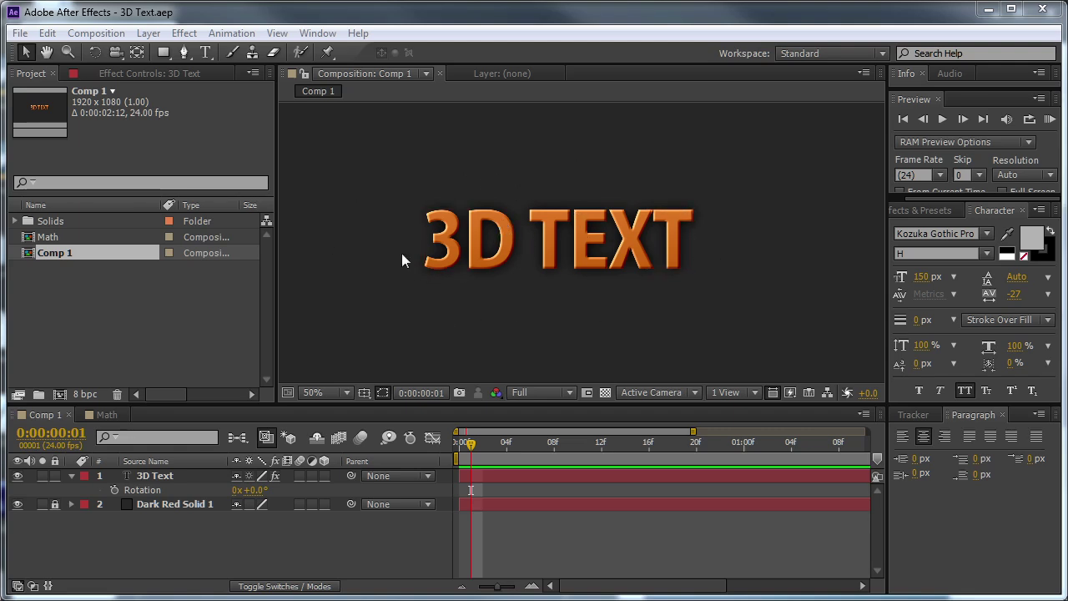
Compare the 3D Text layer's look with its Ramp effect switched off and back on.
{"action": "left_click", "coordinate": [501, 260]}
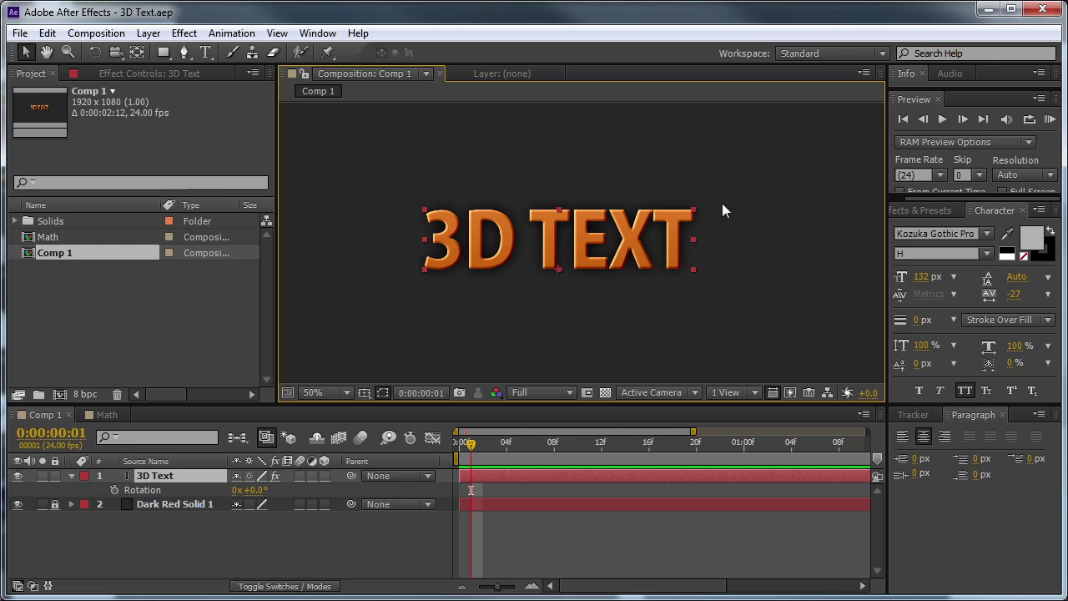
{"action": "left_click", "coordinate": [187, 75]}
{"action": "left_click", "coordinate": [29, 106]}
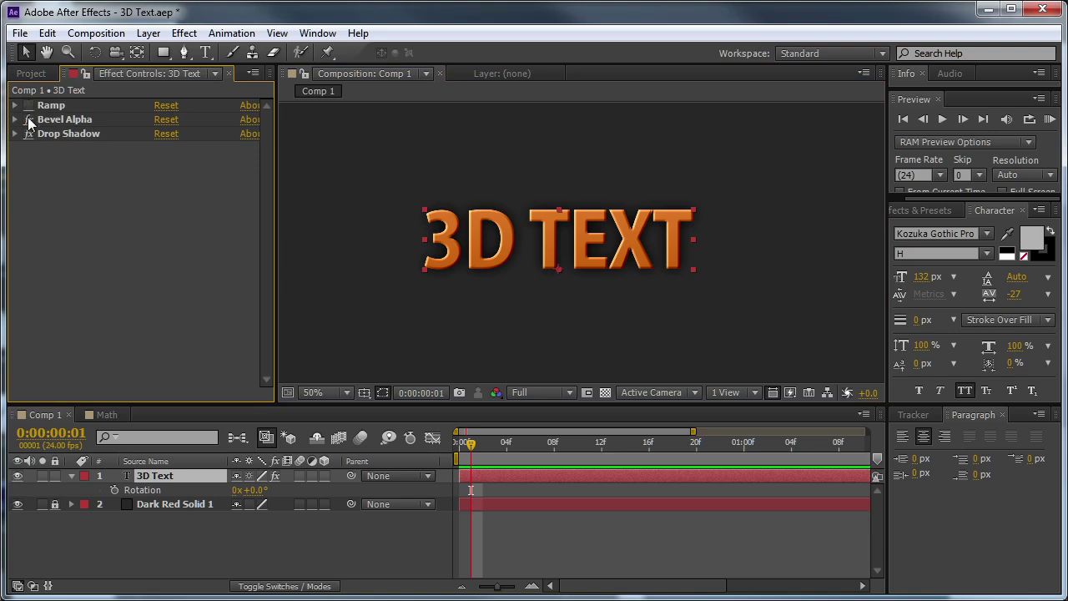
{"action": "left_click", "coordinate": [29, 104]}
{"action": "left_click", "coordinate": [29, 133]}
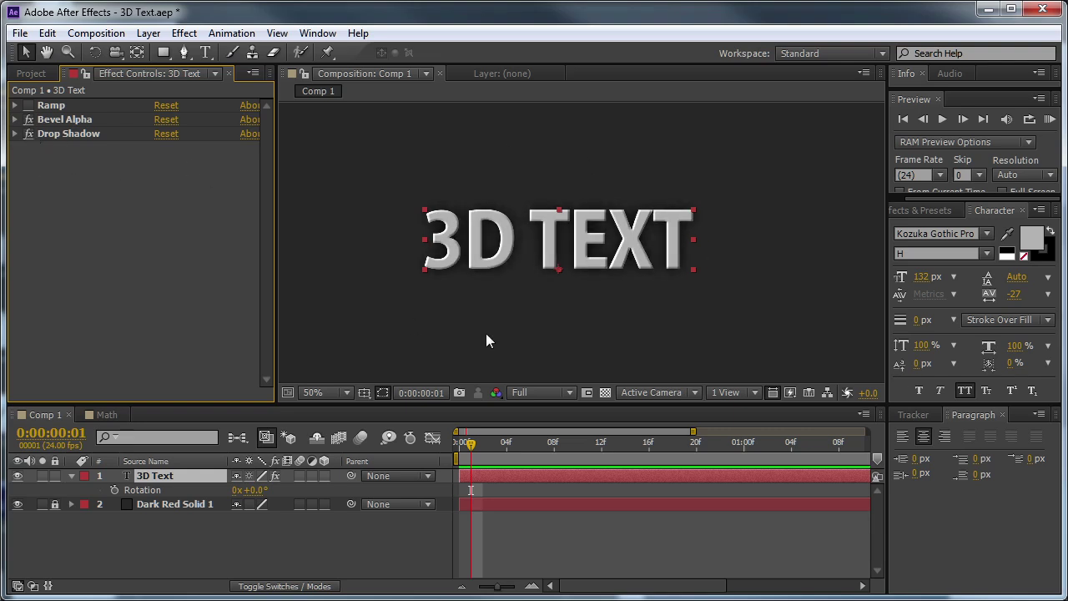
{"action": "left_click", "coordinate": [29, 106]}
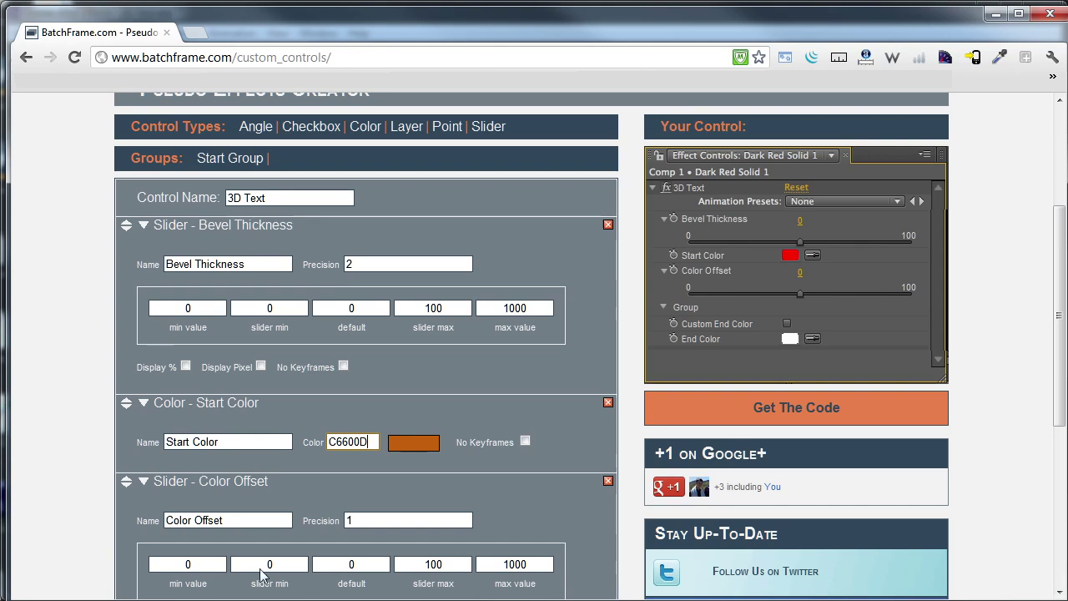
Switch to the BatchFrame Pseudo Effects Creator in the browser and review the controls defined for the 3D Text effect.
{"action": "scroll", "coordinate": [434, 200], "scroll_direction": "up", "scroll_amount": 3}
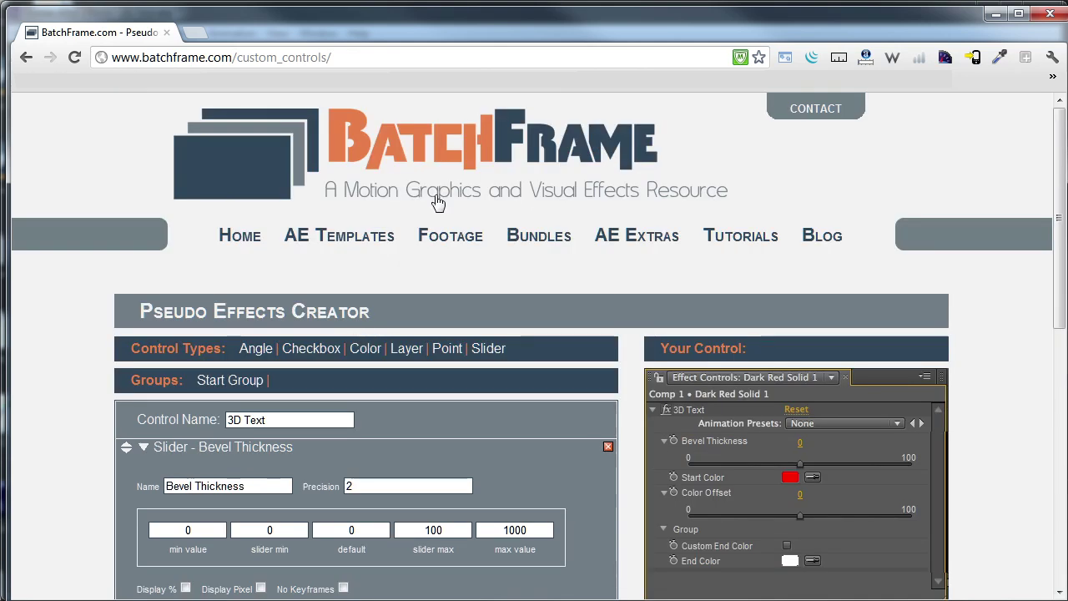
{"action": "scroll", "coordinate": [311, 265], "scroll_direction": "down", "scroll_amount": 1}
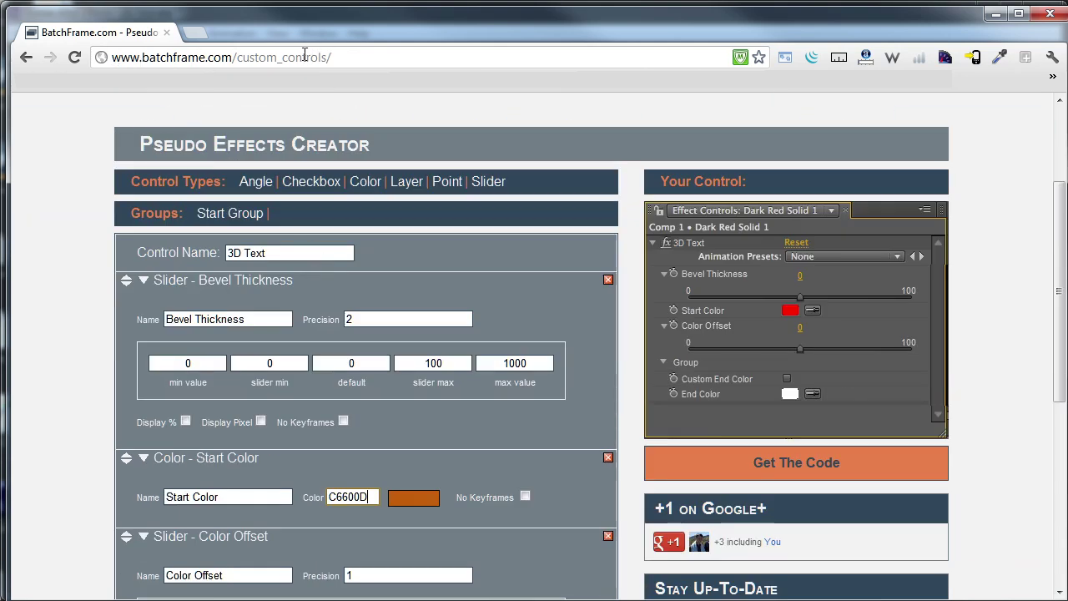
{"action": "scroll", "coordinate": [421, 309], "scroll_direction": "down", "scroll_amount": 2}
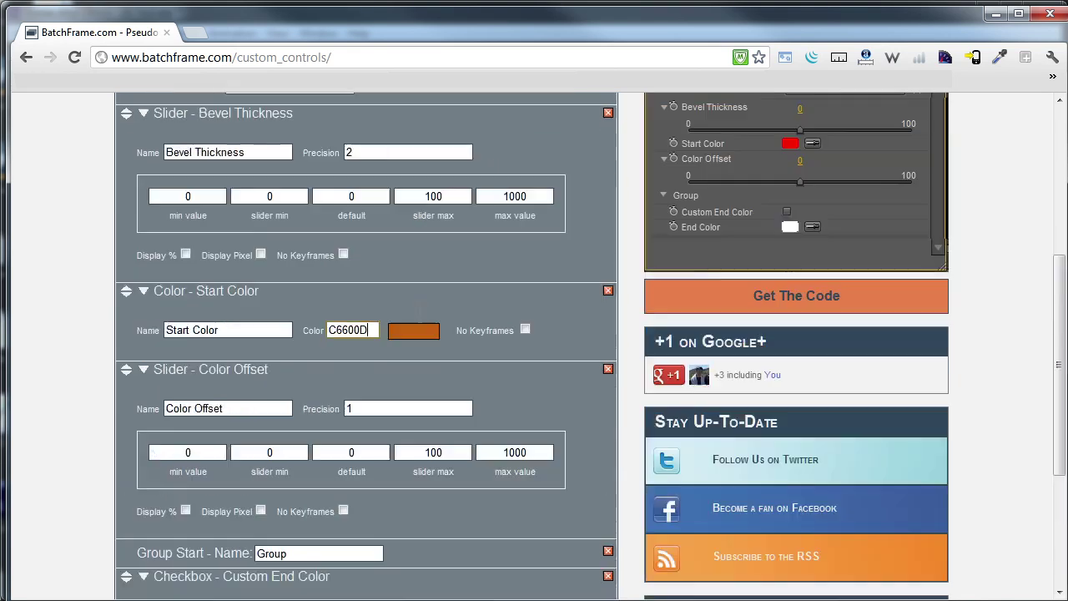
{"action": "scroll", "coordinate": [421, 310], "scroll_direction": "down", "scroll_amount": 3}
{"action": "scroll", "coordinate": [389, 315], "scroll_direction": "up", "scroll_amount": 1}
{"action": "scroll", "coordinate": [389, 314], "scroll_direction": "down", "scroll_amount": 1}
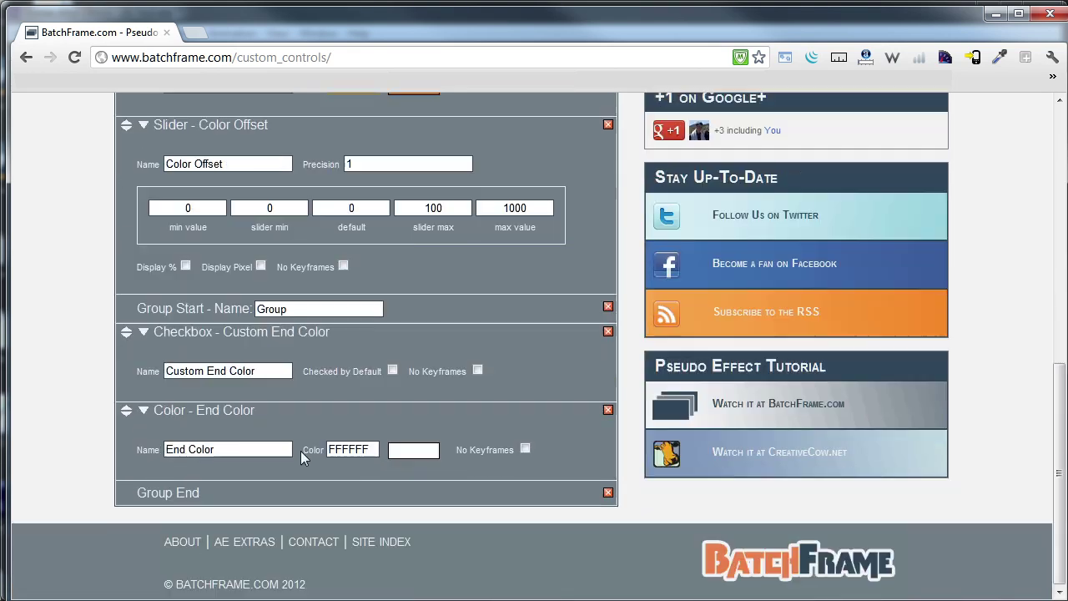
Add a slider control named Ramp Size at the end of the effect, with min value and slider min of 0.
{"action": "scroll", "coordinate": [376, 372], "scroll_direction": "up", "scroll_amount": 5}
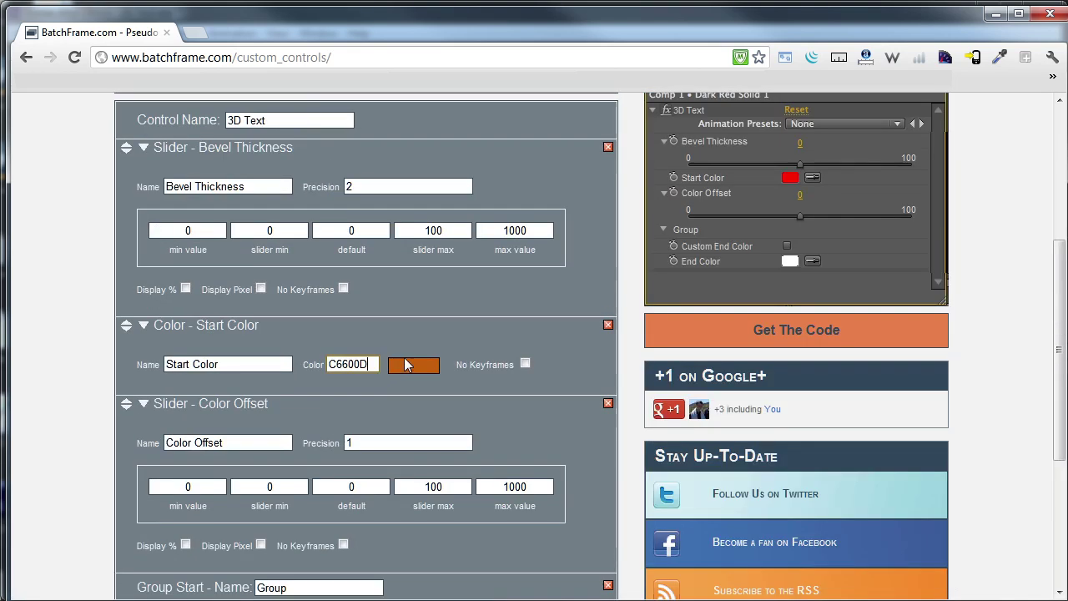
{"action": "scroll", "coordinate": [465, 406], "scroll_direction": "down", "scroll_amount": 4}
{"action": "scroll", "coordinate": [465, 406], "scroll_direction": "down", "scroll_amount": 4}
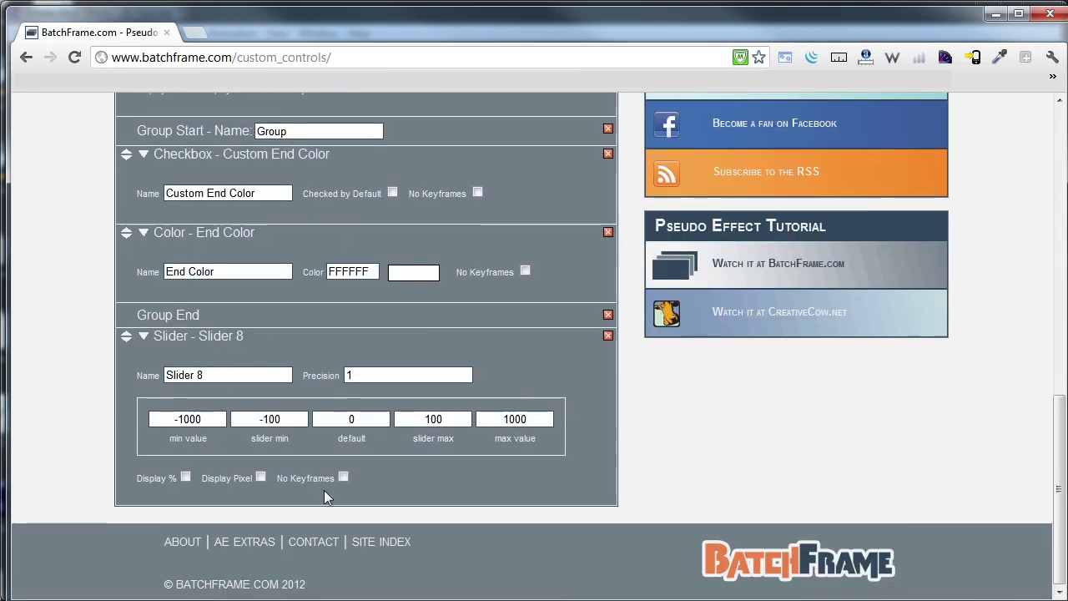
{"action": "left_click_drag", "start_coordinate": [227, 375], "coordinate": [122, 374]}
{"action": "type", "text": "Ramp Size"}
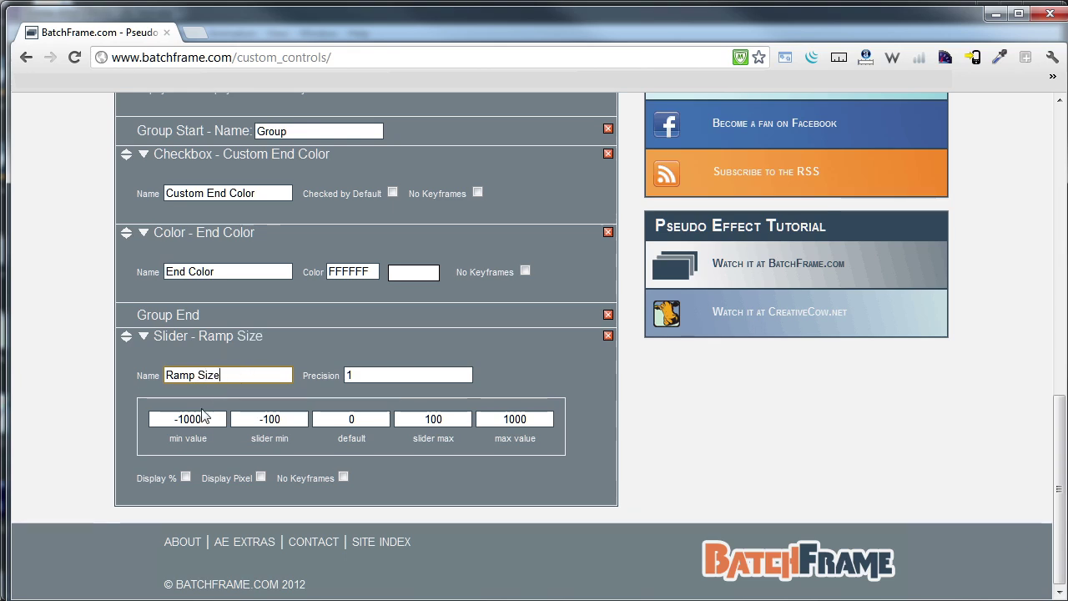
{"action": "left_click_drag", "start_coordinate": [202, 416], "coordinate": [105, 420]}
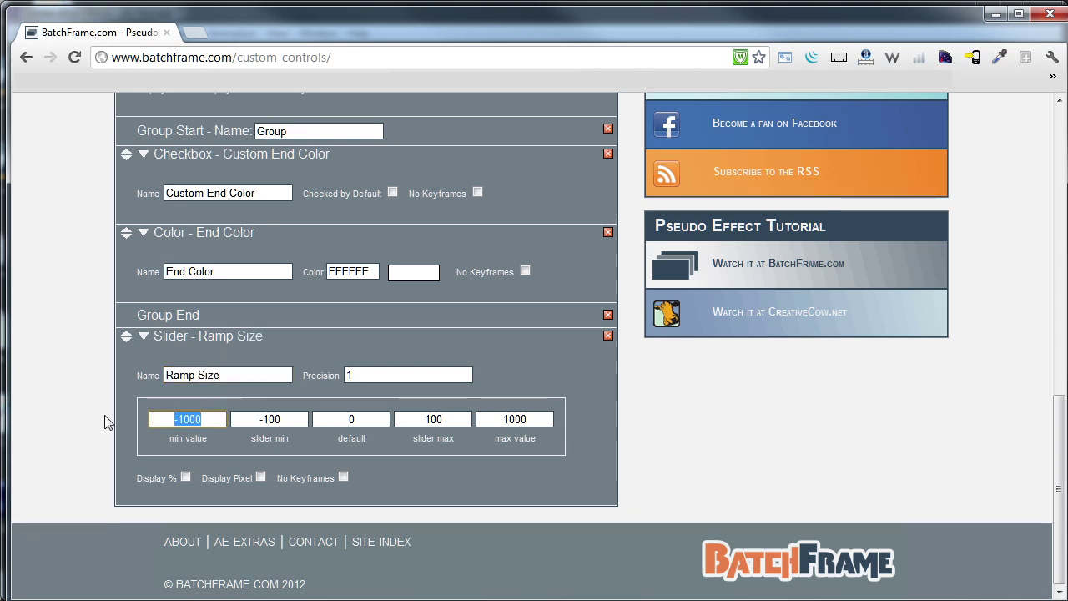
{"action": "type", "text": "0"}
{"action": "key", "text": "Tab"}
{"action": "key", "text": "Tab"}
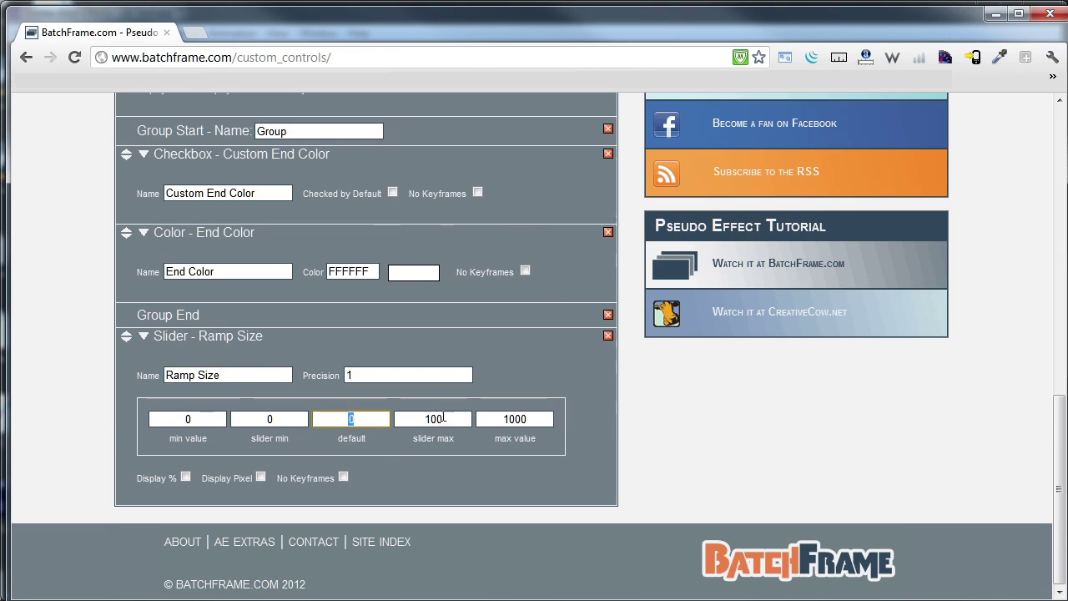
Add another slider control named Shadow Softness, with min value and slider min of 0.
{"action": "scroll", "coordinate": [373, 379], "scroll_direction": "up", "scroll_amount": 15}
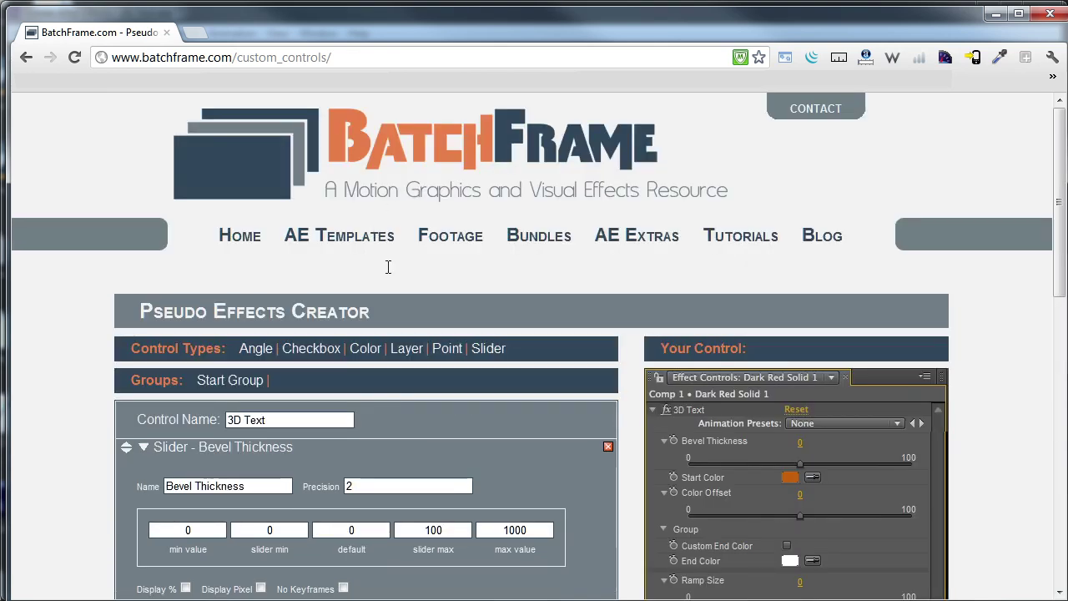
{"action": "left_click", "coordinate": [488, 349]}
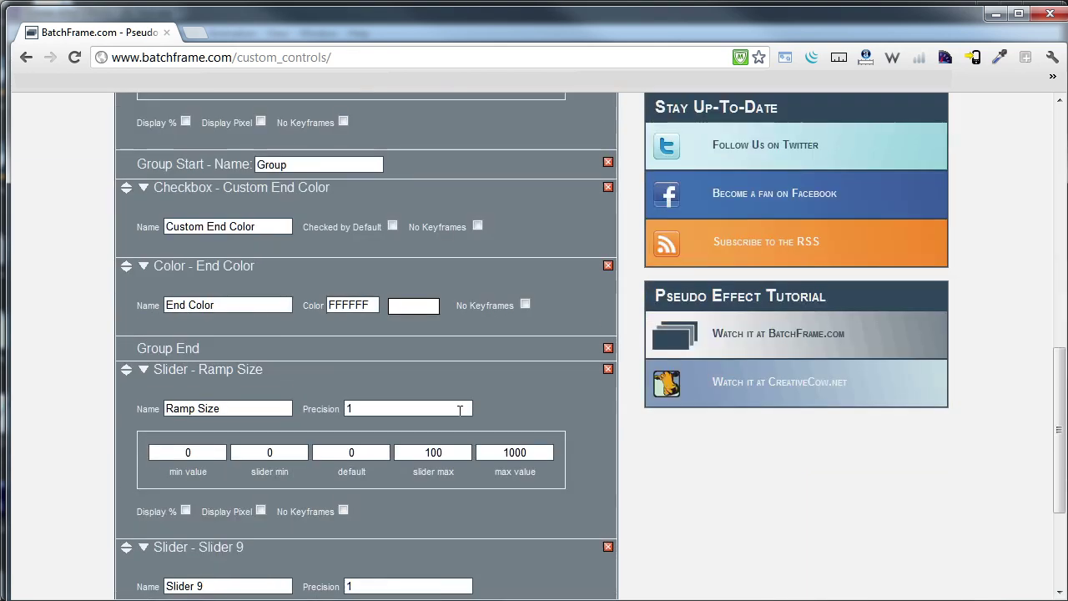
{"action": "left_click_drag", "start_coordinate": [224, 421], "coordinate": [126, 428]}
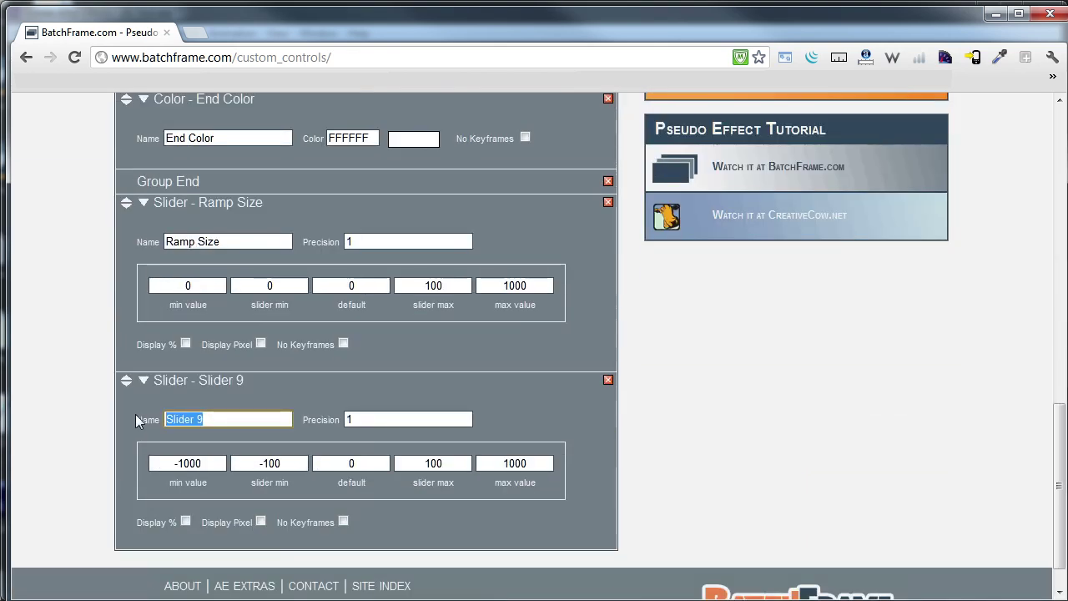
{"action": "type", "text": "Shadow Softness"}
{"action": "double_click", "coordinate": [203, 463]}
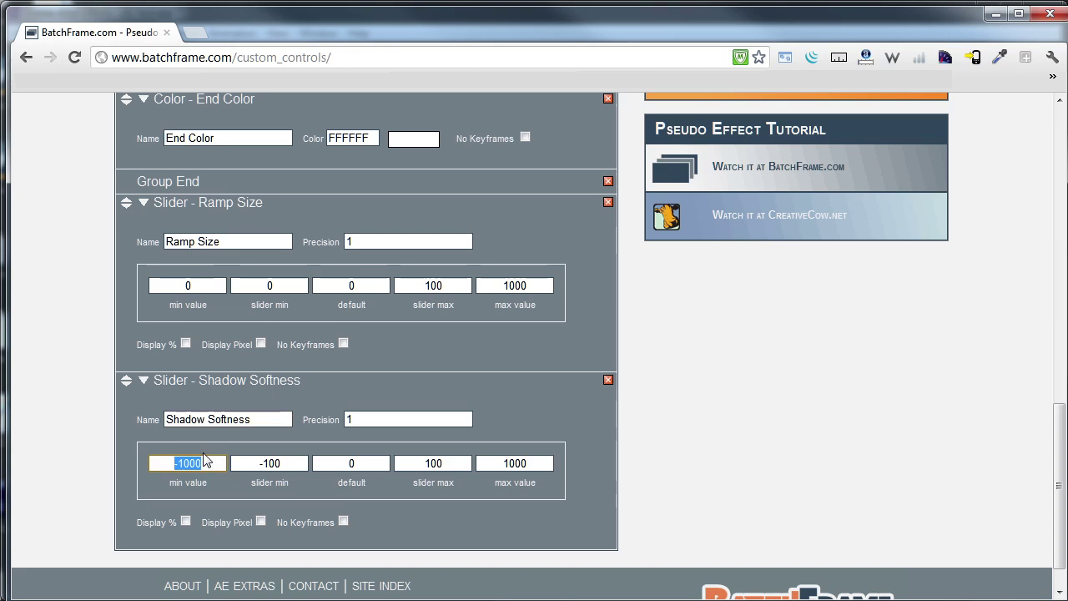
{"action": "type", "text": "0"}
{"action": "key", "text": "Tab"}
Generate the code for the pseudo effect and copy its complete Effect XML block.
{"action": "scroll", "coordinate": [375, 457], "scroll_direction": "up", "scroll_amount": 7}
{"action": "left_click", "coordinate": [790, 483]}
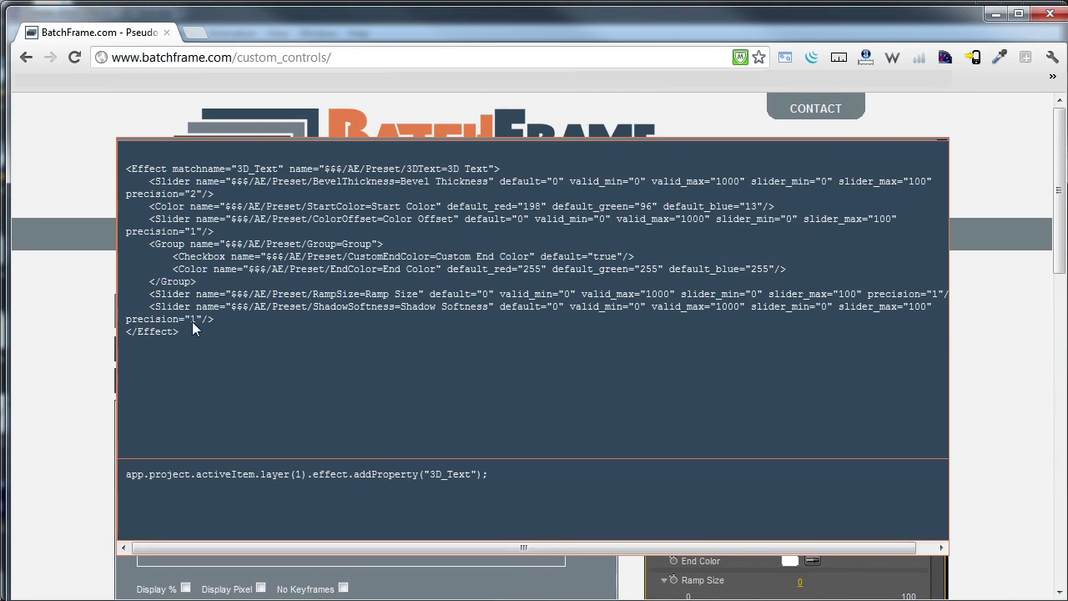
{"action": "left_click_drag", "start_coordinate": [192, 327], "coordinate": [124, 173]}
{"action": "key", "text": "ctrl+c"}
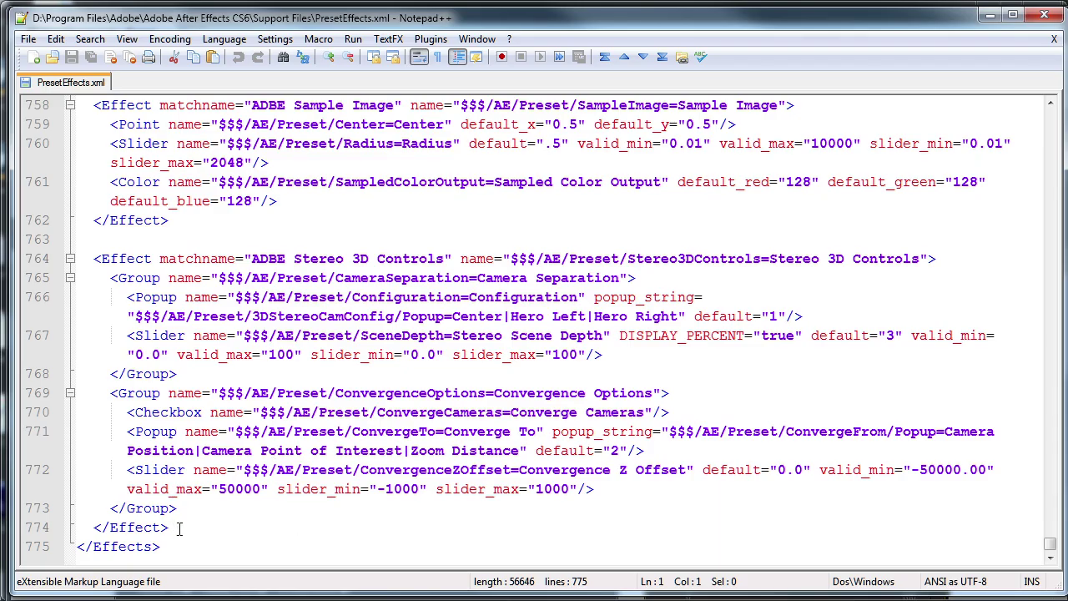
Paste the effect code on a new line after the last Effect block in PresetEffects.xml and save the file.
{"action": "left_click", "coordinate": [178, 527]}
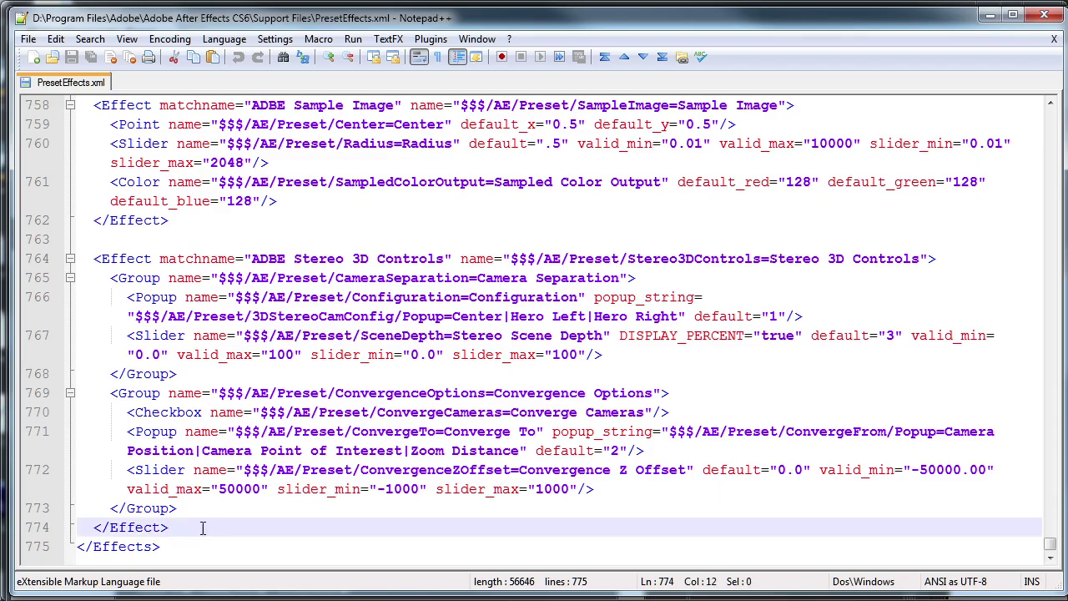
{"action": "key", "text": "Return"}
{"action": "key", "text": "ctrl+v"}
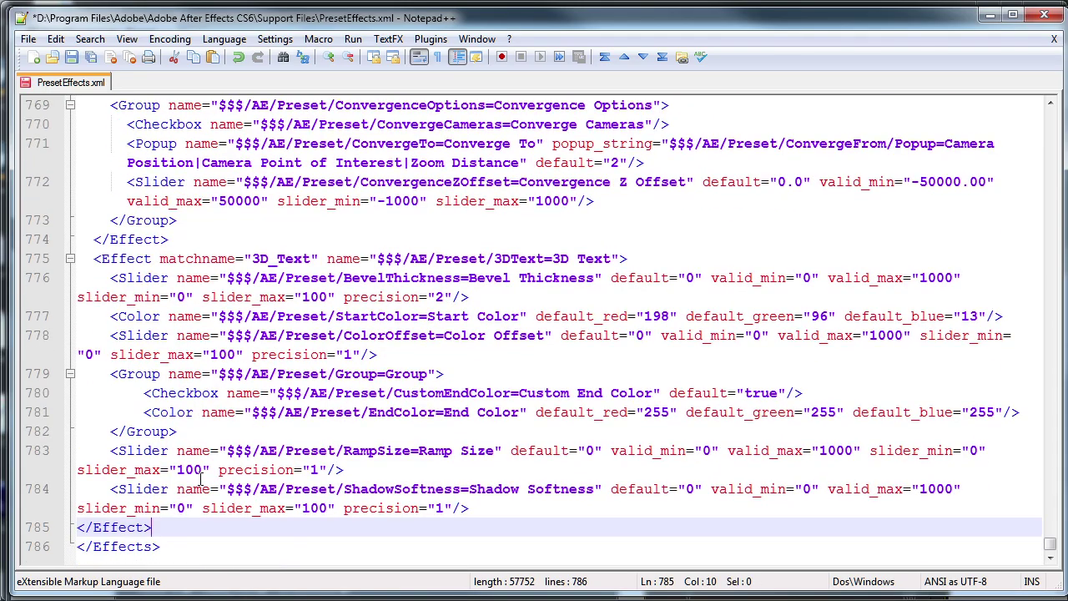
{"action": "key", "text": "ctrl+s"}
Return to the generated code in the browser and copy the addProperty("3D_Text") script line.
{"action": "left_click", "coordinate": [988, 15]}
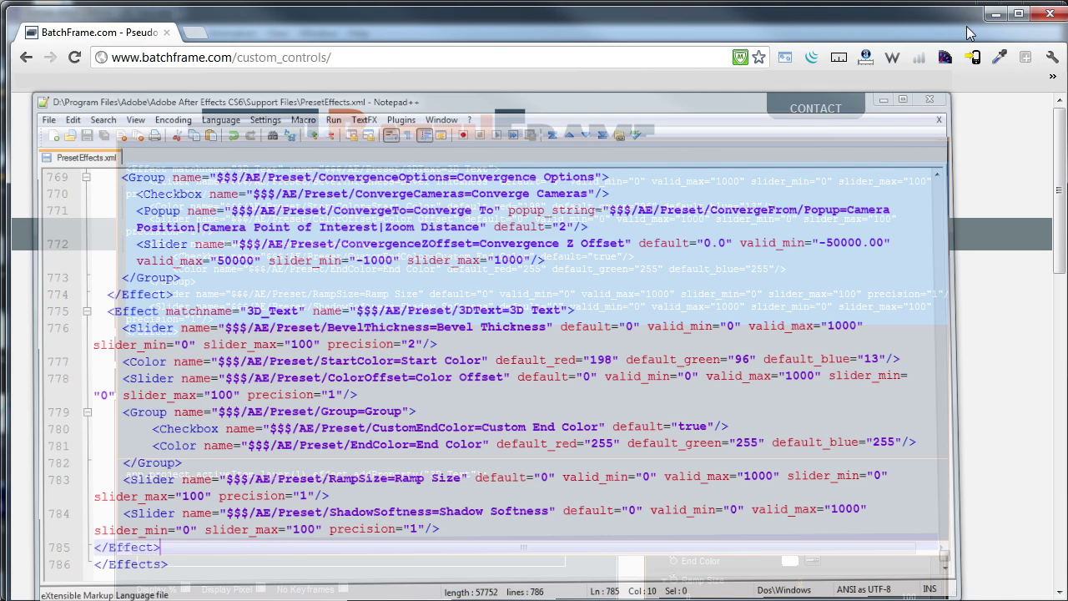
{"action": "left_click_drag", "start_coordinate": [502, 474], "coordinate": [124, 477]}
{"action": "key", "text": "ctrl+c"}
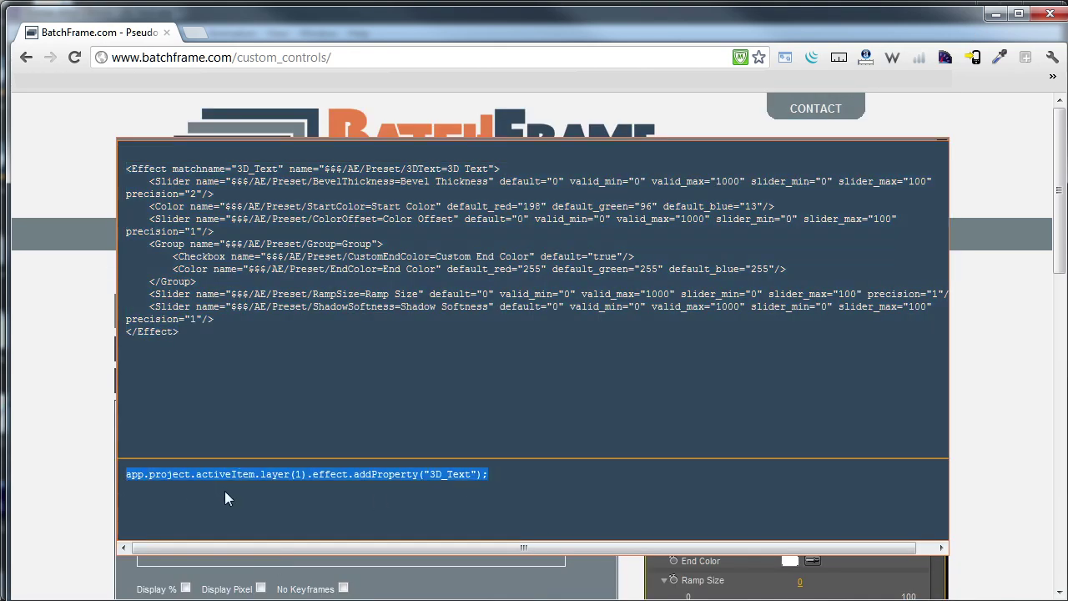
Restart After Effects without saving the changes and reopen the recent 3D Text project.
{"action": "key", "text": "alt+Tab"}
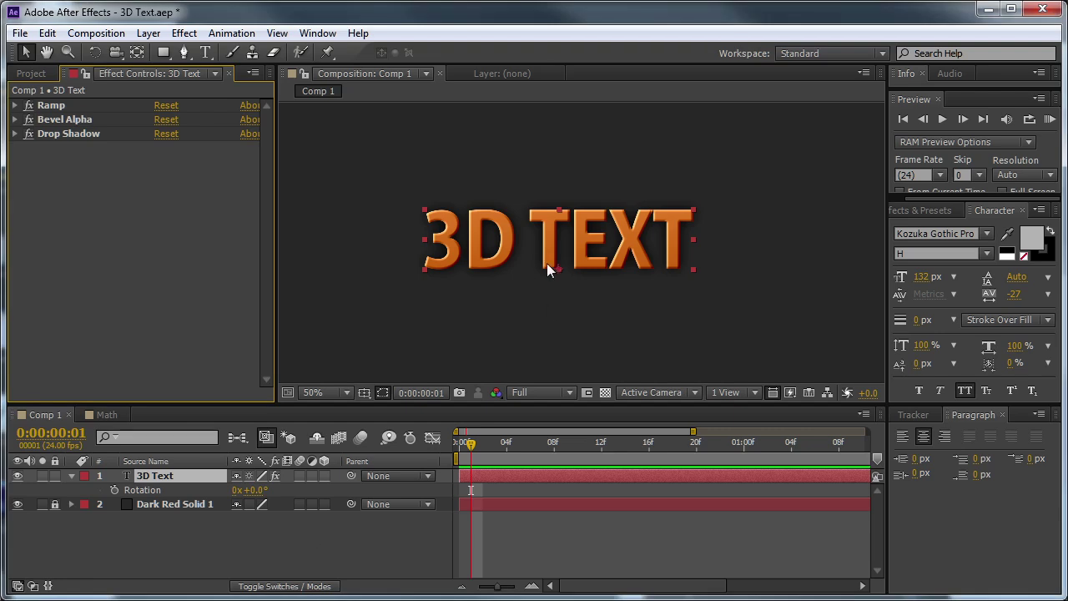
{"action": "left_click", "coordinate": [1029, 11]}
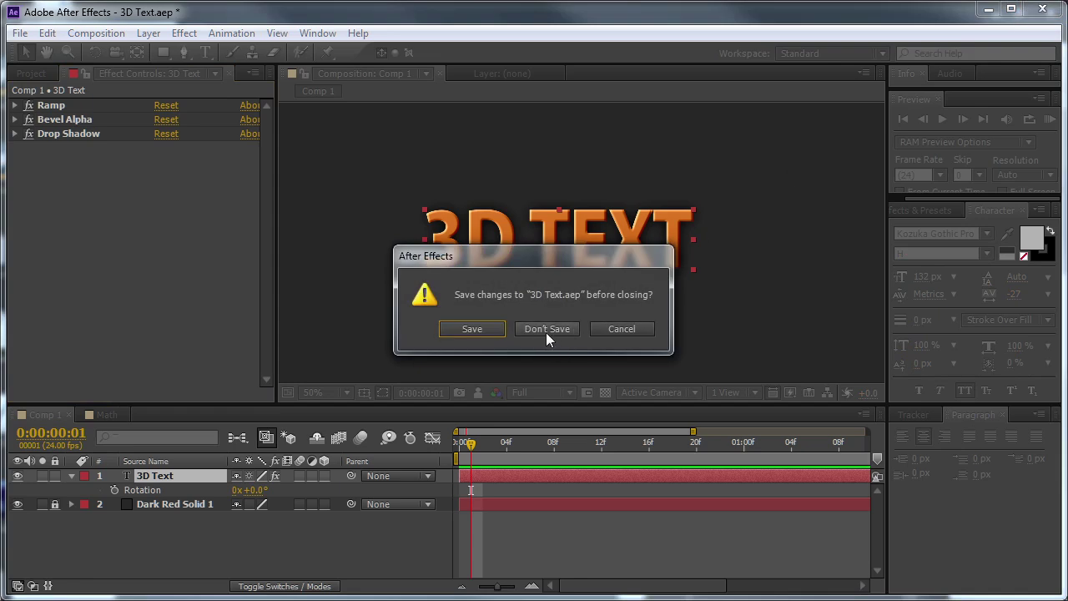
{"action": "left_click", "coordinate": [545, 332]}
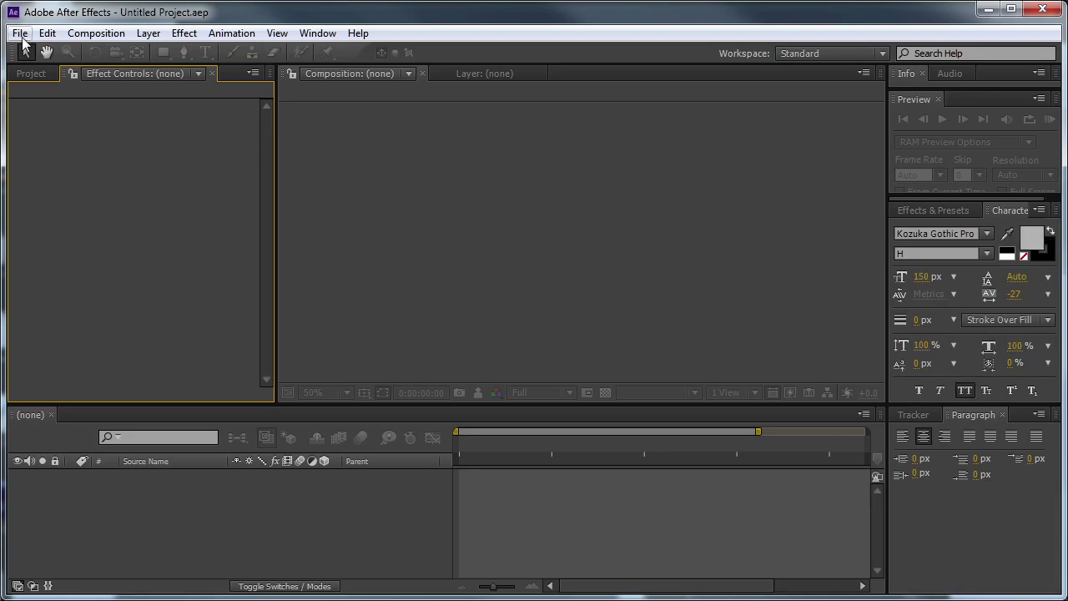
{"action": "left_click", "coordinate": [20, 35]}
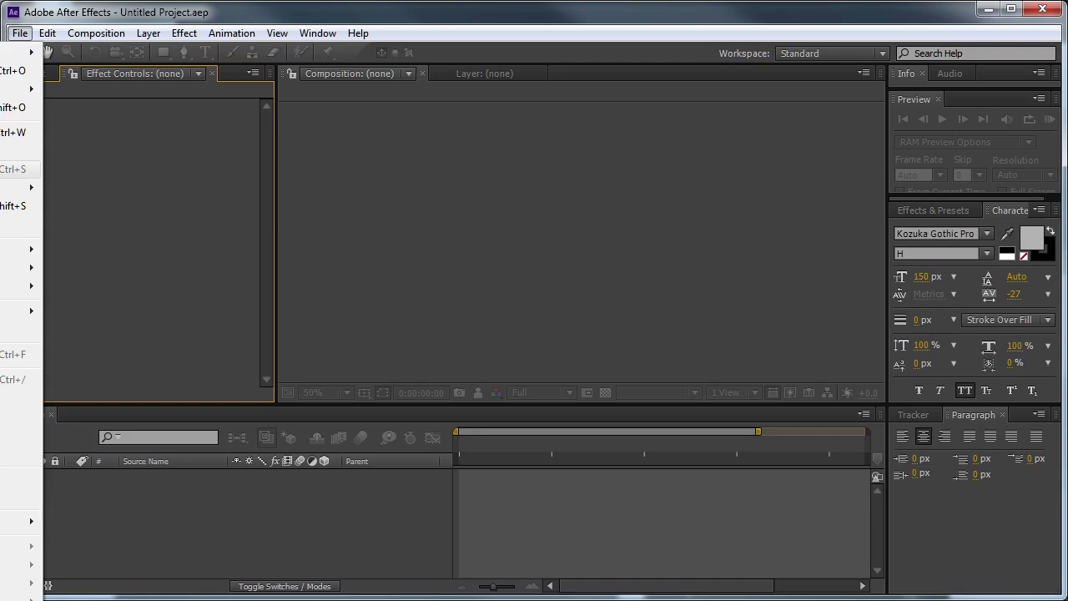
{"action": "mouse_move", "coordinate": [25, 89]}
{"action": "left_click", "coordinate": [120, 89]}
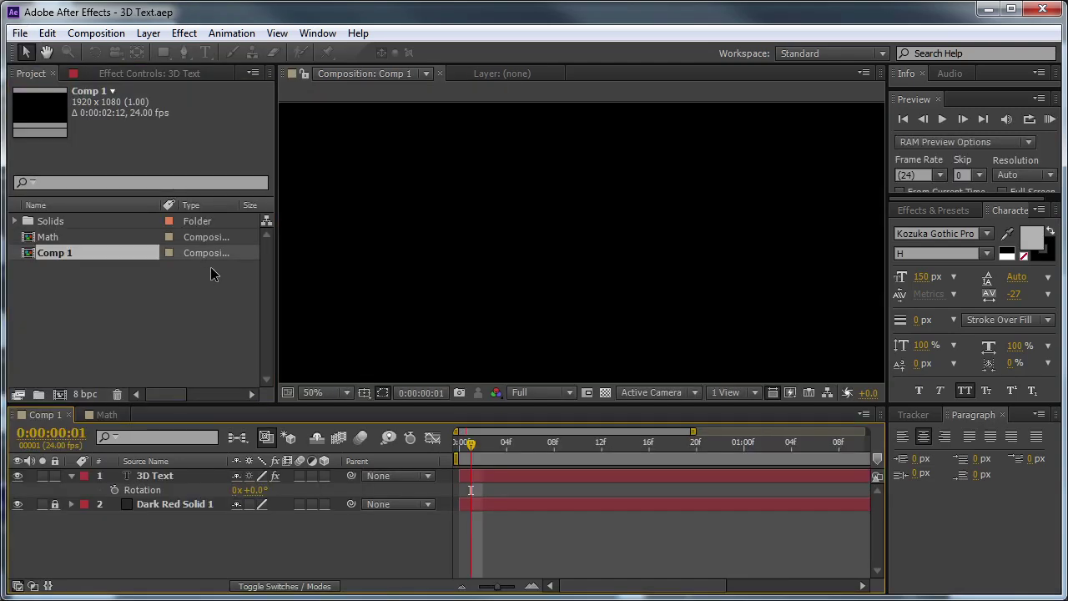
Create a new text layer in Comp 1 reading TUTORIAL.
{"action": "left_click", "coordinate": [148, 34]}
{"action": "mouse_move", "coordinate": [57, 53]}
{"action": "left_click", "coordinate": [267, 52]}
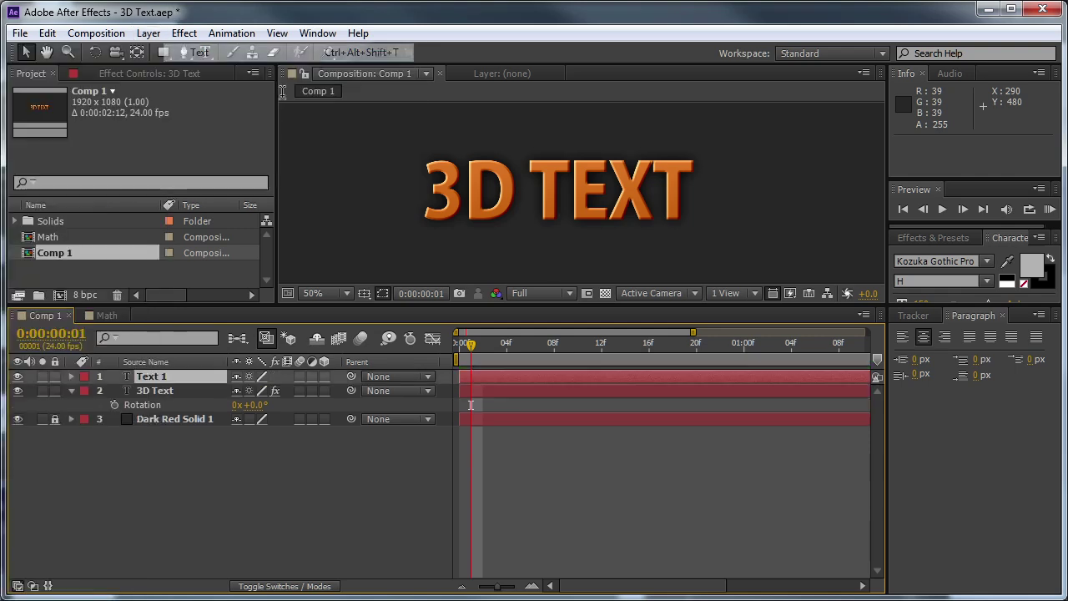
{"action": "type", "text": "TUTORI"}
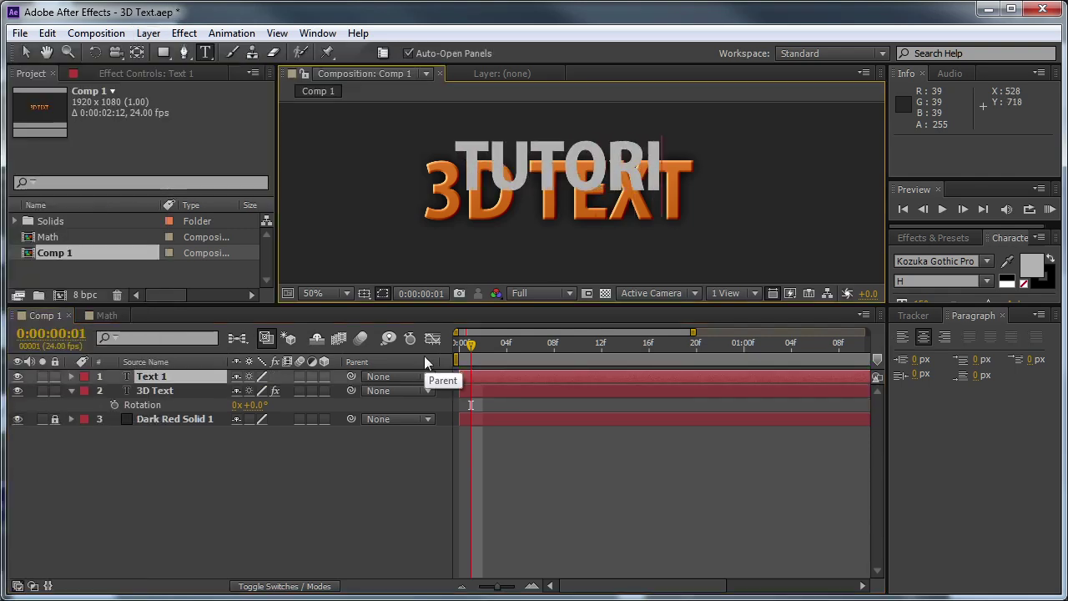
{"action": "type", "text": "AL"}
{"action": "left_click", "coordinate": [25, 51]}
Place the TUTORIAL text lower in the frame and move the 3D TEXT layer up about 114 px so it sits above it.
{"action": "left_click_drag", "start_coordinate": [517, 183], "coordinate": [521, 231]}
{"action": "left_click", "coordinate": [517, 178]}
{"action": "left_click_drag", "start_coordinate": [517, 178], "coordinate": [524, 130]}
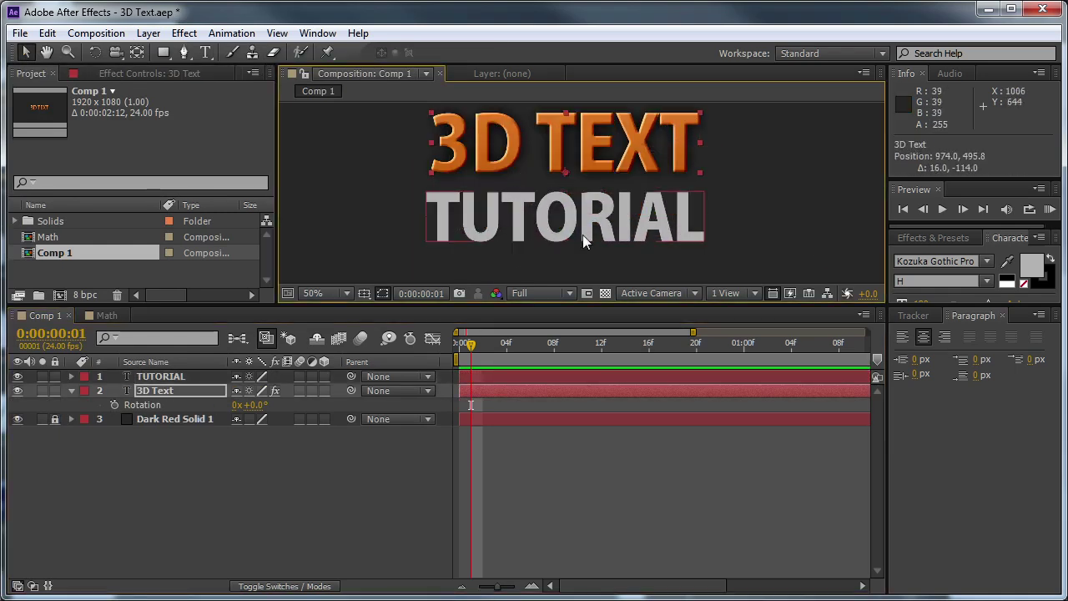
Select the TUTORIAL text layer and open the script editor.
{"action": "left_click", "coordinate": [584, 240]}
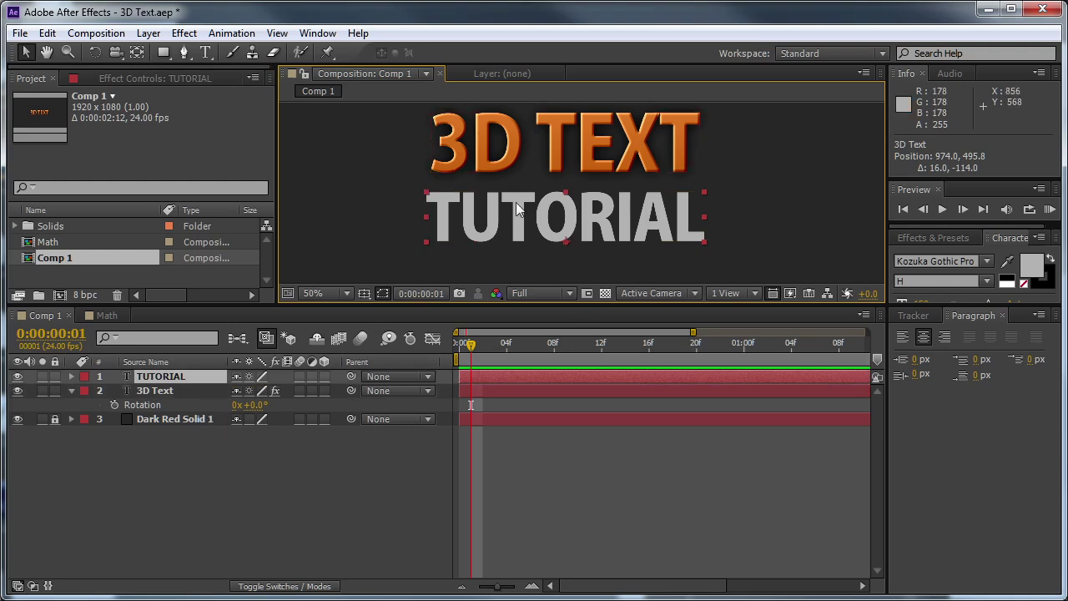
{"action": "left_click", "coordinate": [19, 34]}
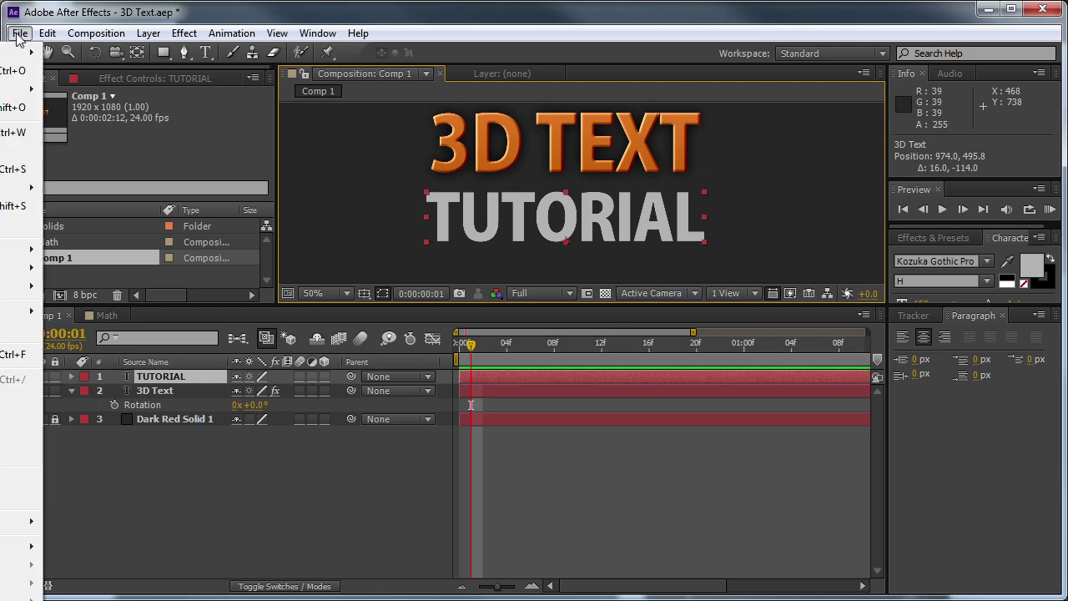
{"action": "mouse_move", "coordinate": [20, 522]}
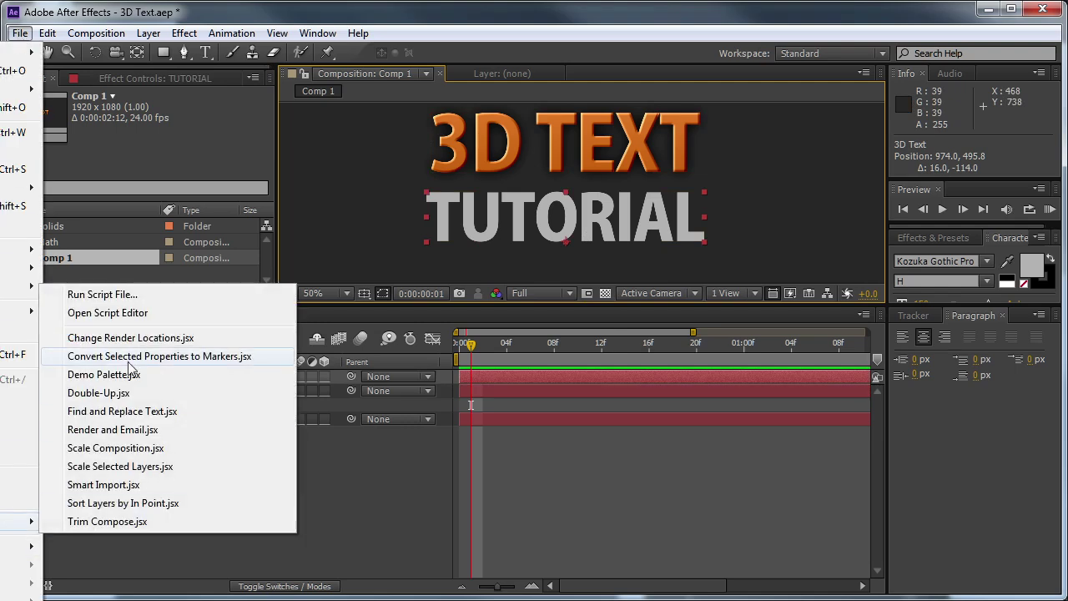
{"action": "left_click", "coordinate": [96, 313]}
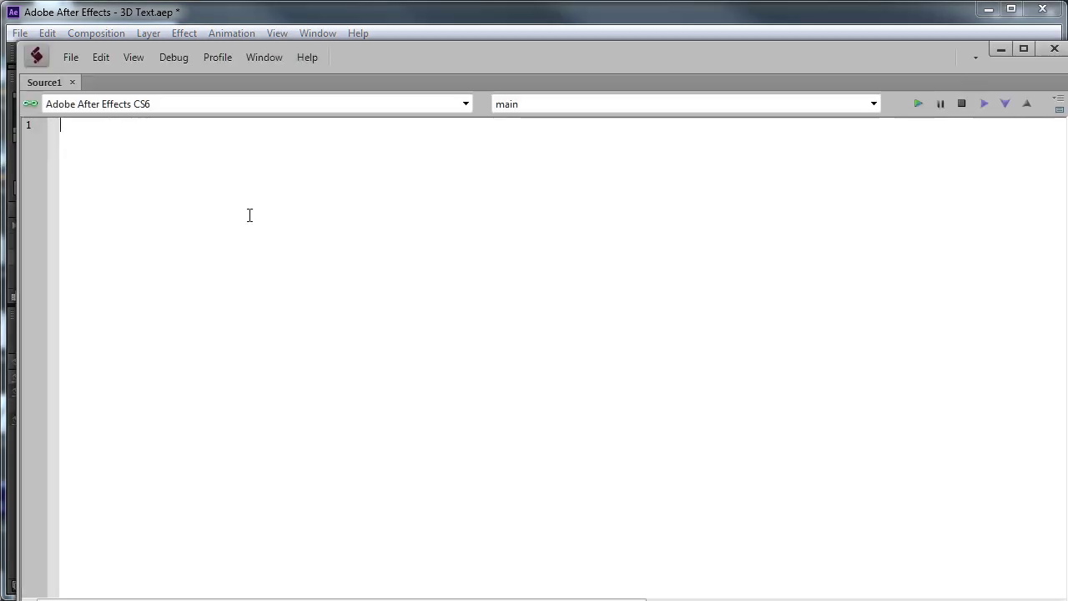
Paste the script and run it to apply the 3D Text pseudo effect to the TUTORIAL layer, and try its Bevel Thickness slider.
{"action": "key", "text": "ctrl+v"}
{"action": "left_click", "coordinate": [917, 104]}
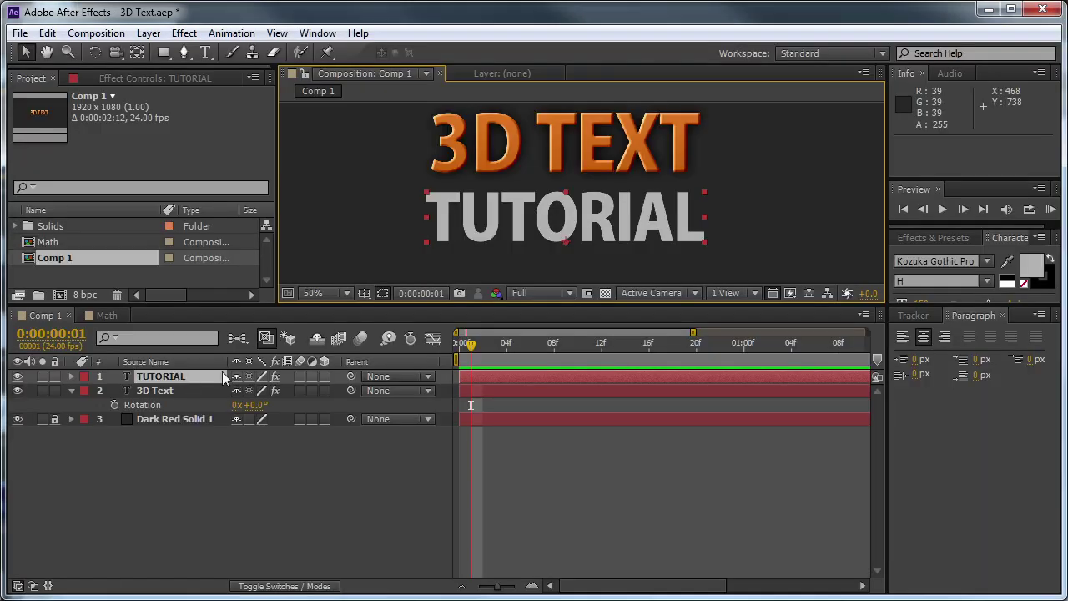
{"action": "left_click", "coordinate": [144, 78]}
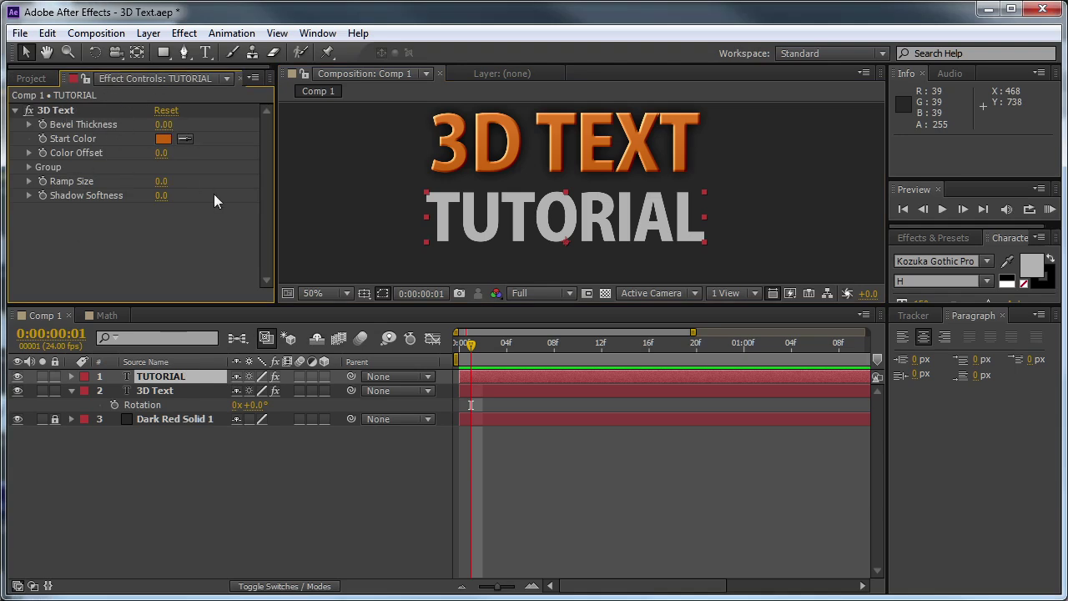
{"action": "left_click_drag", "start_coordinate": [163, 124], "coordinate": [261, 124]}
{"action": "mouse_move", "coordinate": [163, 124]}
{"action": "left_mouse_down"}
{"action": "mouse_move", "coordinate": [191, 125]}
{"action": "mouse_move", "coordinate": [151, 124]}
{"action": "left_mouse_up"}
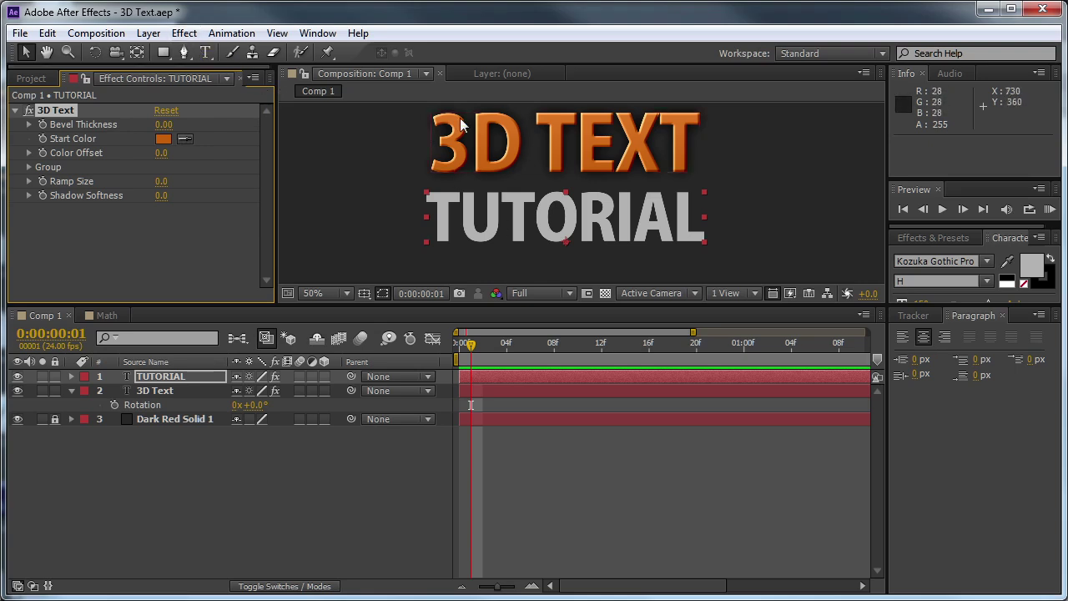
Add a Bevel Alpha effect to the TUTORIAL layer and link its Edge Thickness by expression to the 3D Text effect's Bevel Thickness.
{"action": "left_click", "coordinate": [184, 33]}
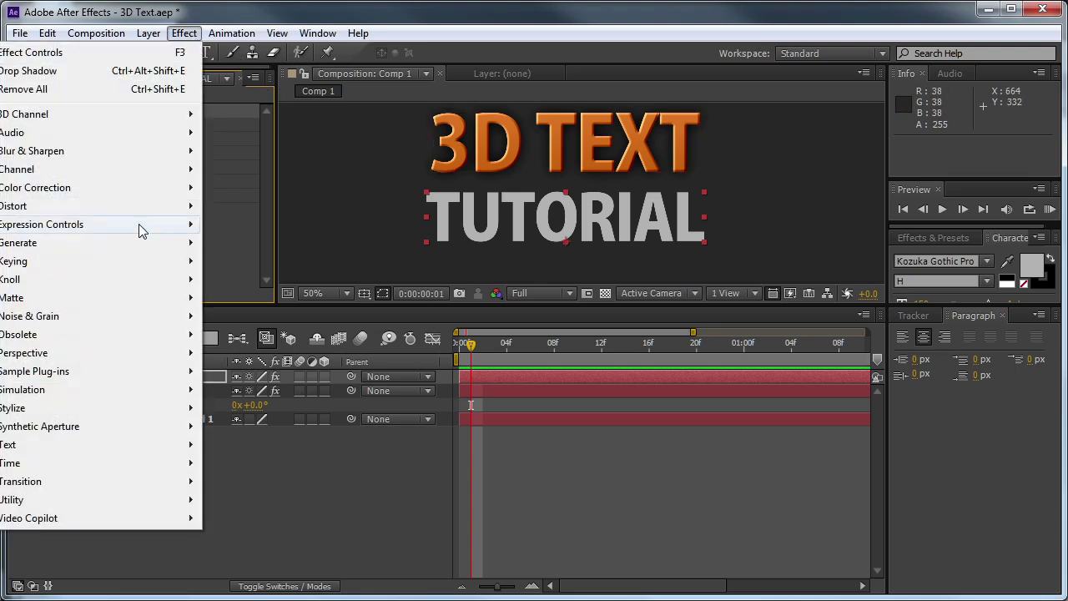
{"action": "left_click", "coordinate": [250, 389]}
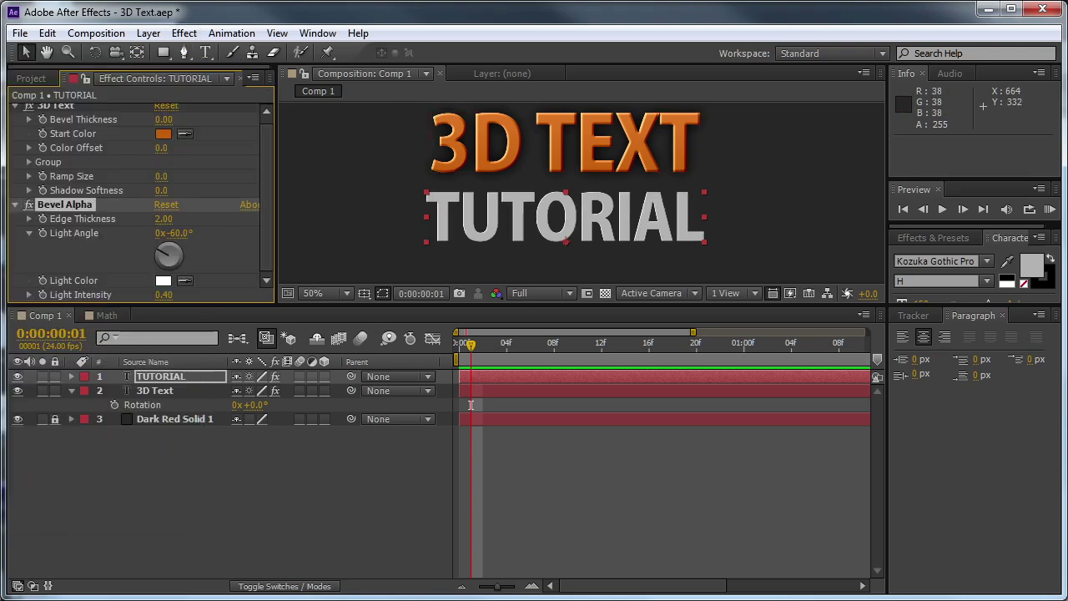
{"action": "left_click_drag", "start_coordinate": [253, 311], "coordinate": [252, 383]}
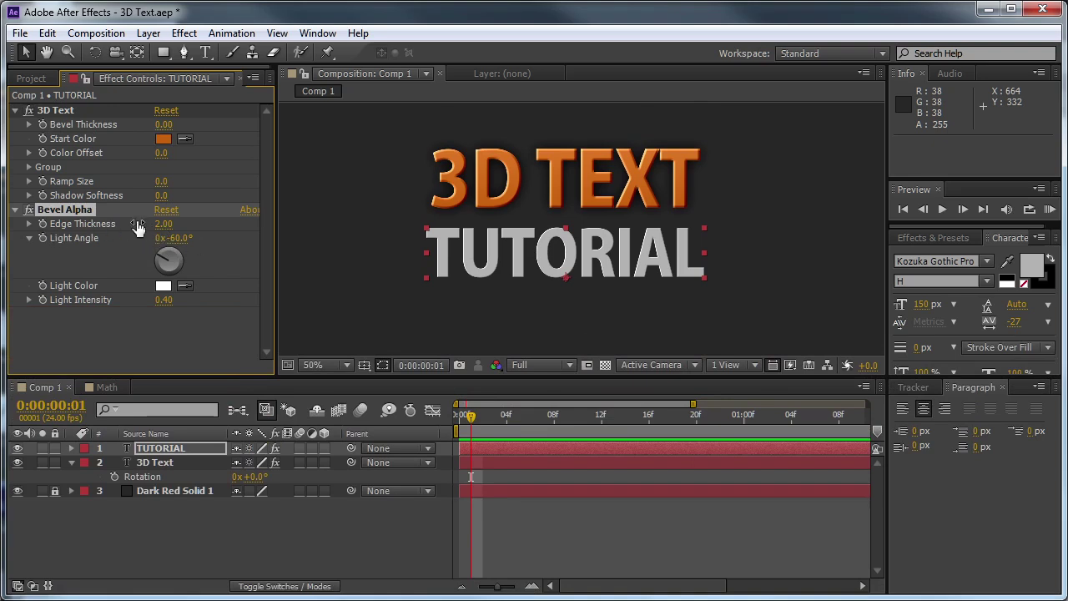
{"action": "left_click", "coordinate": [42, 222], "text": "alt"}
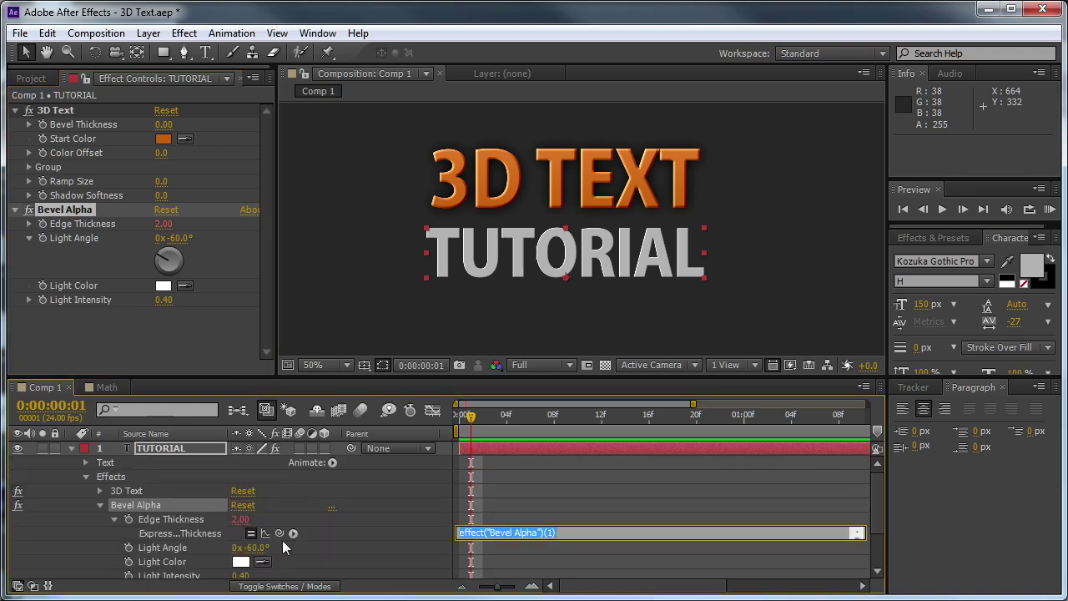
{"action": "left_click_drag", "start_coordinate": [278, 531], "coordinate": [102, 124]}
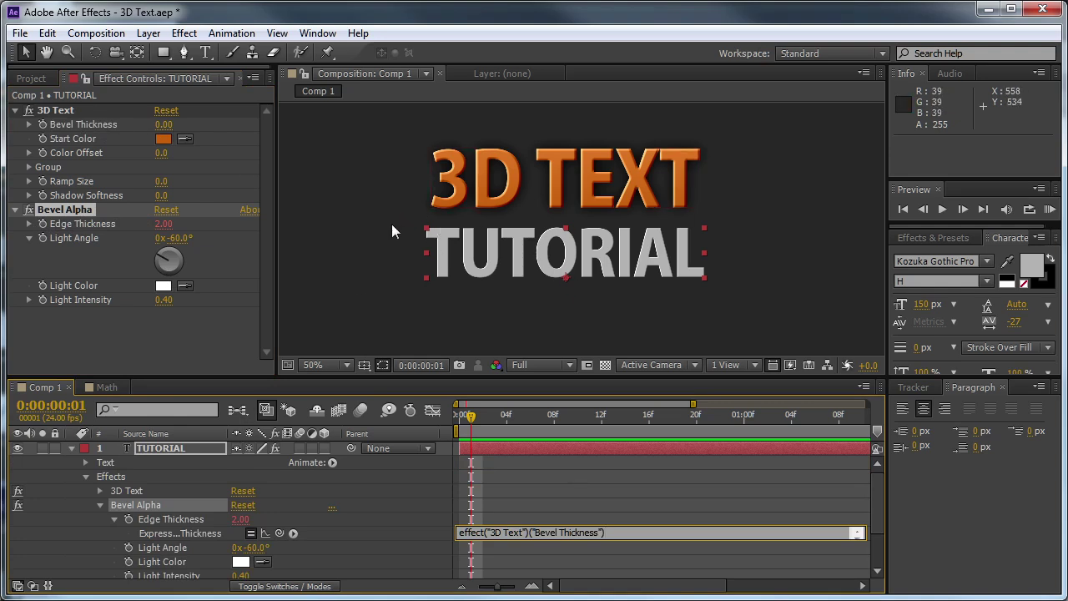
{"action": "left_click", "coordinate": [470, 421]}
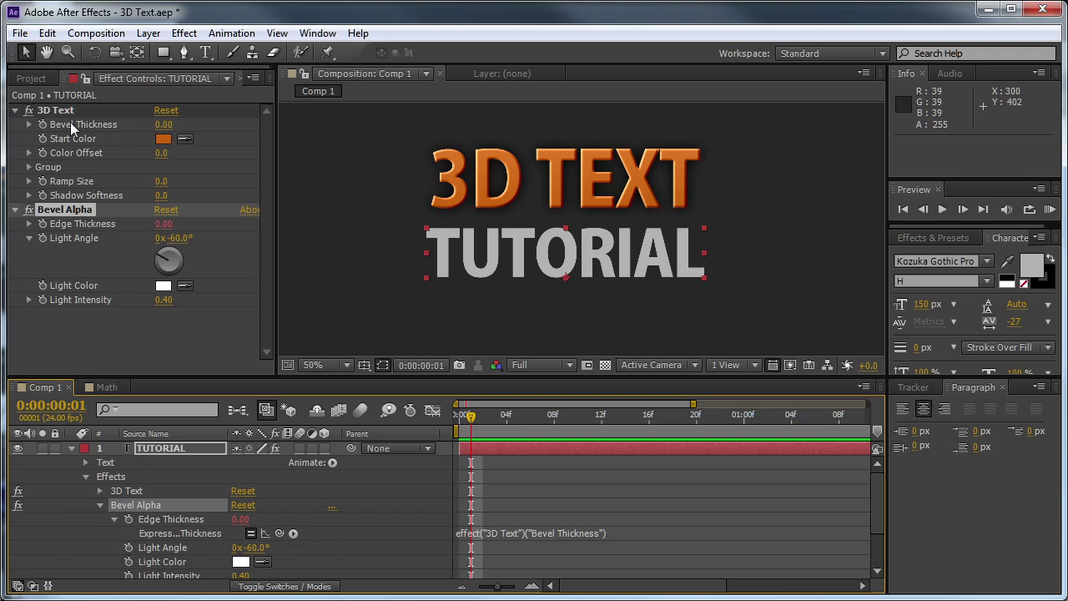
Test the link by setting the 3D Text effect's Bevel Thickness to 2, and raise it to 5.
{"action": "left_click", "coordinate": [167, 125]}
{"action": "key", "text": "Return"}
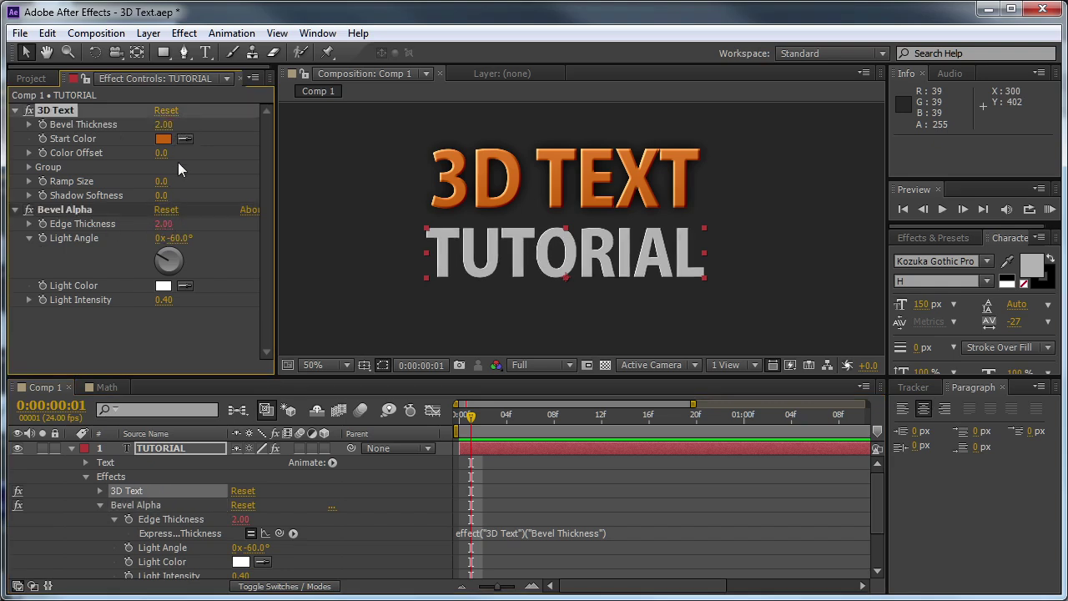
{"action": "left_click", "coordinate": [163, 124]}
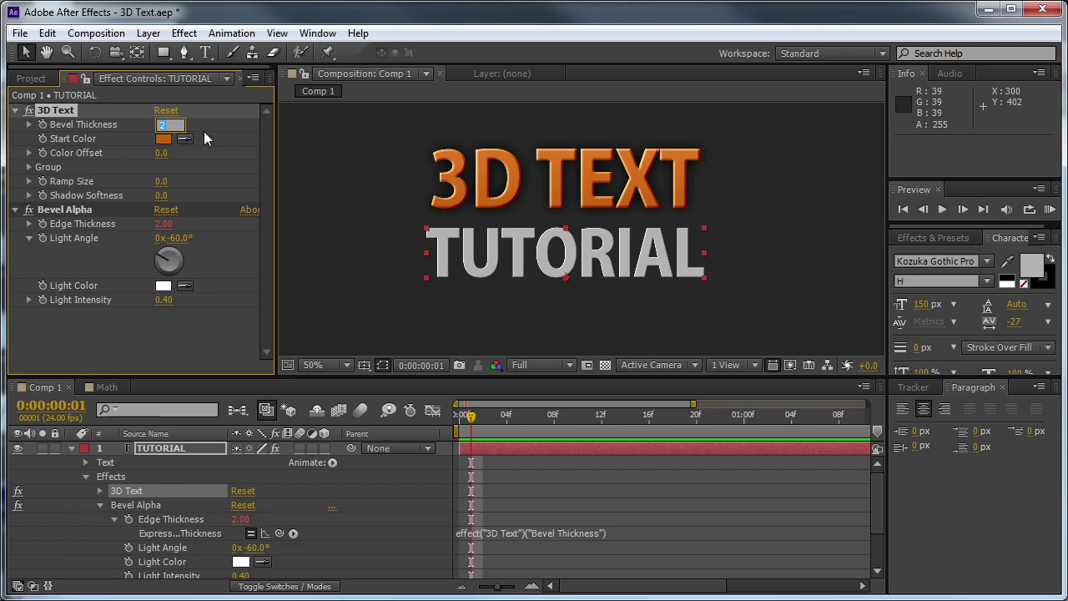
{"action": "type", "text": "5"}
{"action": "key", "text": "Return"}
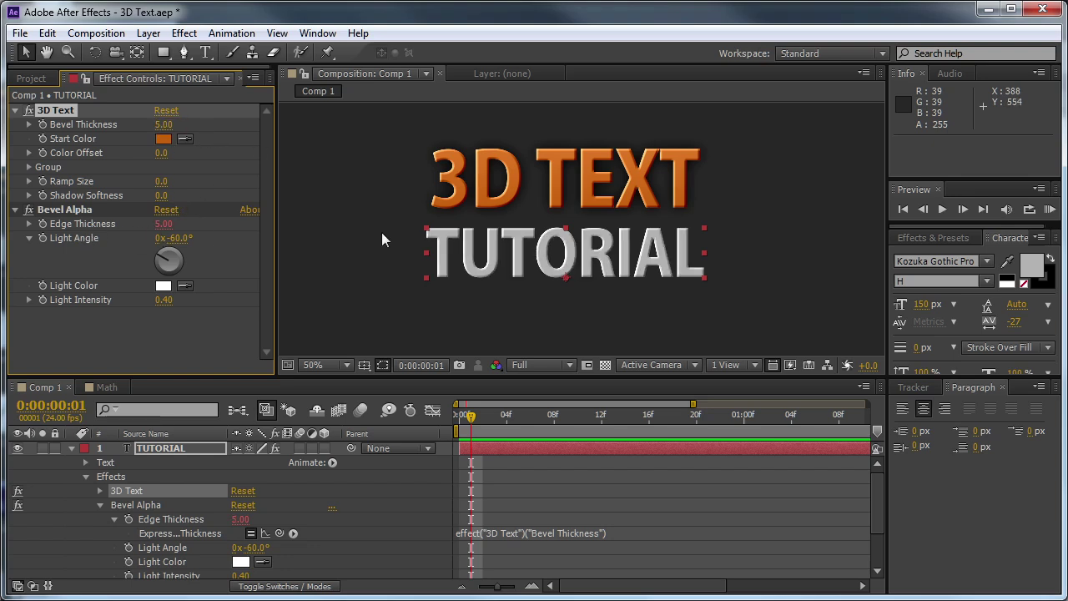
{"action": "key", "text": "period"}
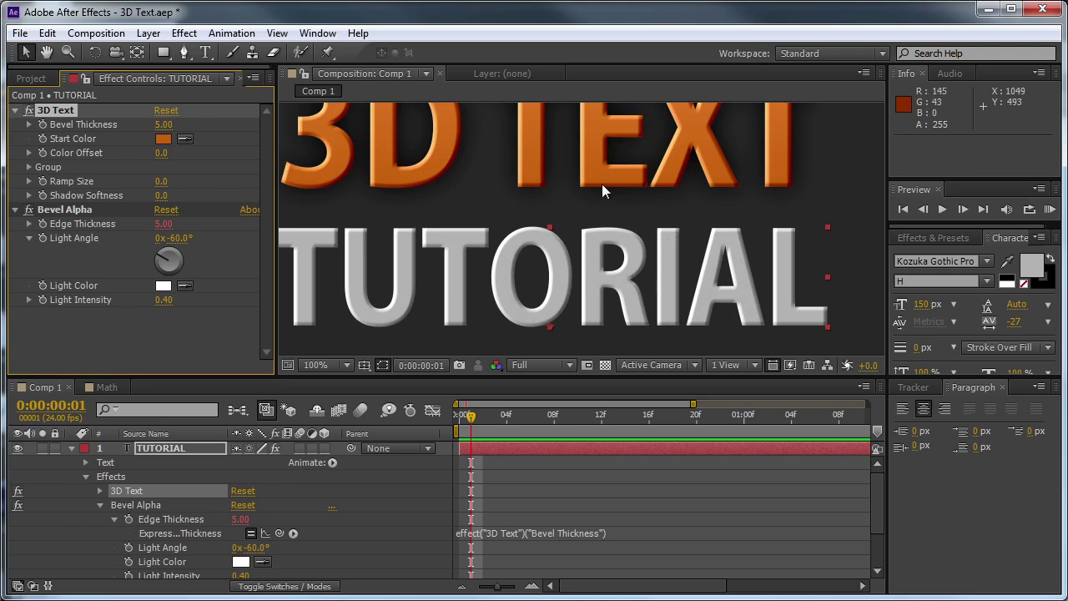
Collapse Bevel Alpha, add a Ramp effect to the TUTORIAL layer and place it between 3D Text and Bevel Alpha.
{"action": "left_click", "coordinate": [15, 209]}
{"action": "scroll", "coordinate": [424, 272], "scroll_direction": "down", "scroll_amount": 2}
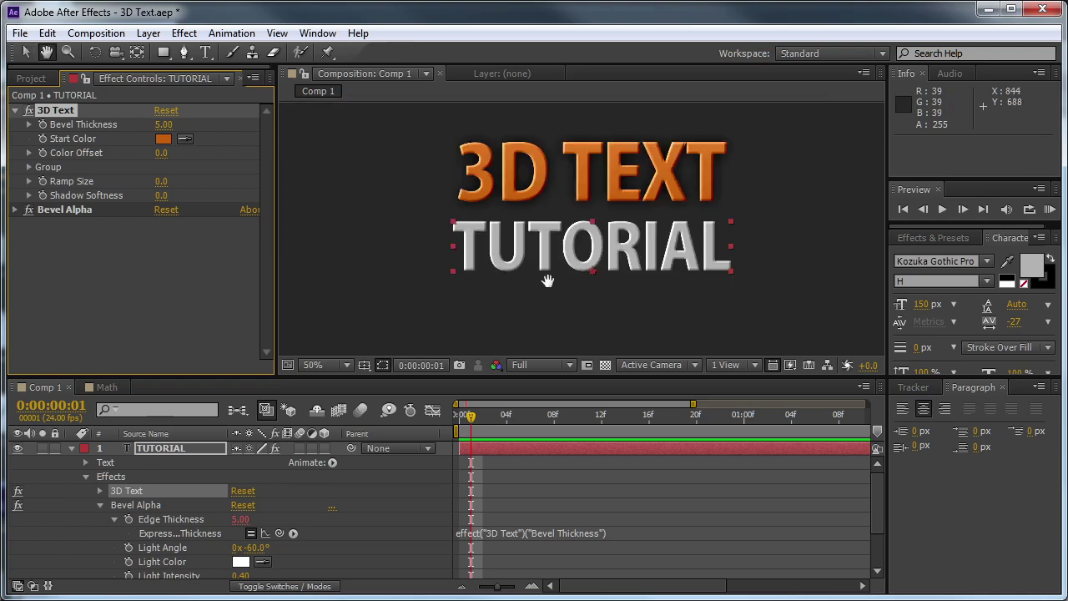
{"action": "scroll", "coordinate": [592, 287], "scroll_direction": "up", "scroll_amount": 2}
{"action": "key", "text": "space"}
{"action": "left_click_drag", "start_coordinate": [592, 286], "coordinate": [565, 248]}
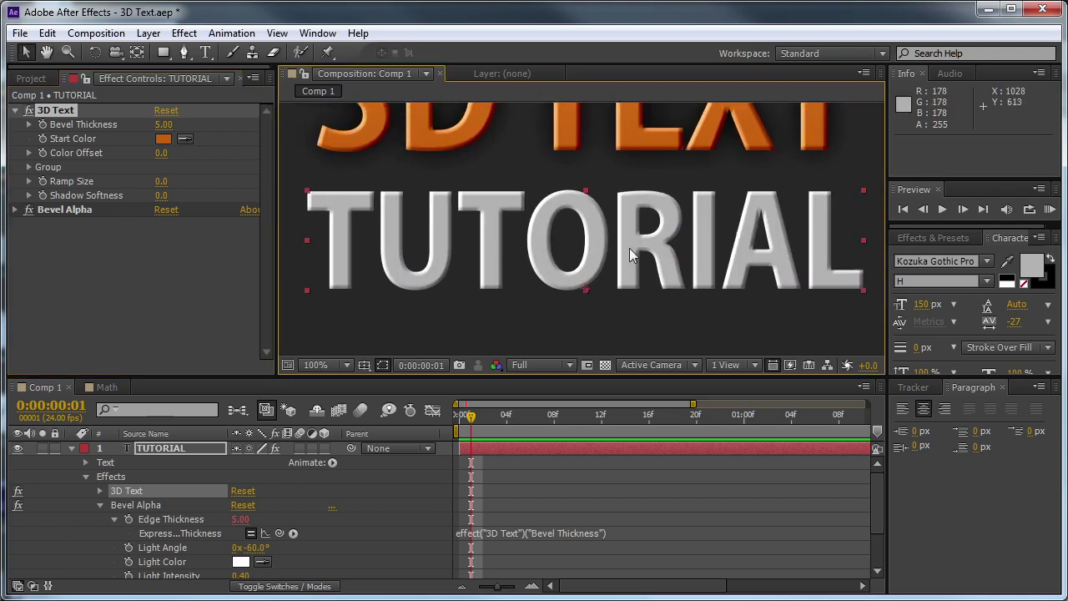
{"action": "left_click", "coordinate": [180, 35]}
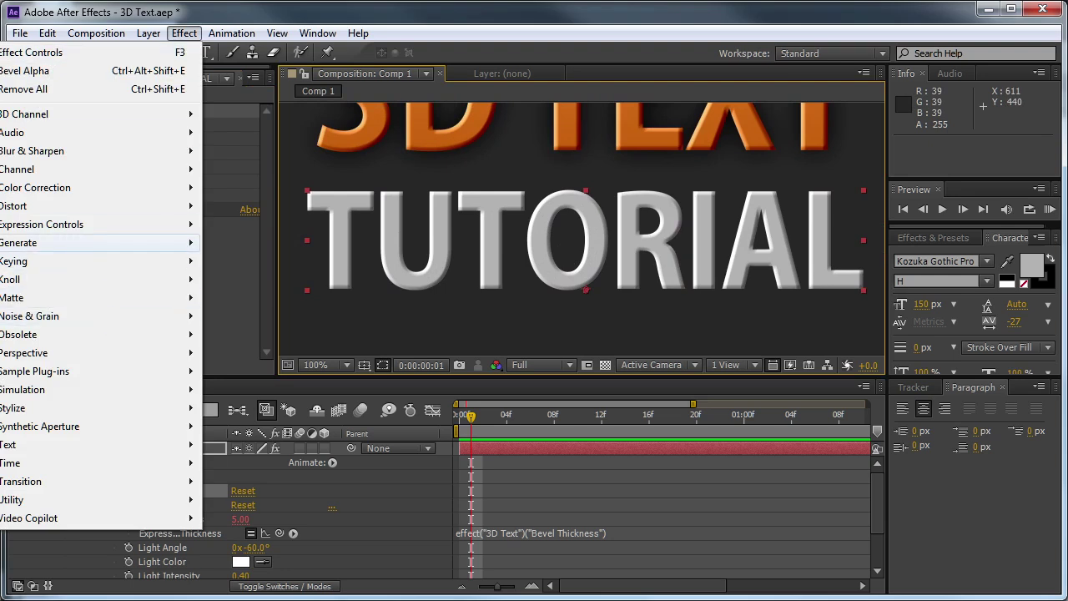
{"action": "left_click", "coordinate": [241, 509]}
{"action": "left_click_drag", "start_coordinate": [184, 352], "coordinate": [464, 260]}
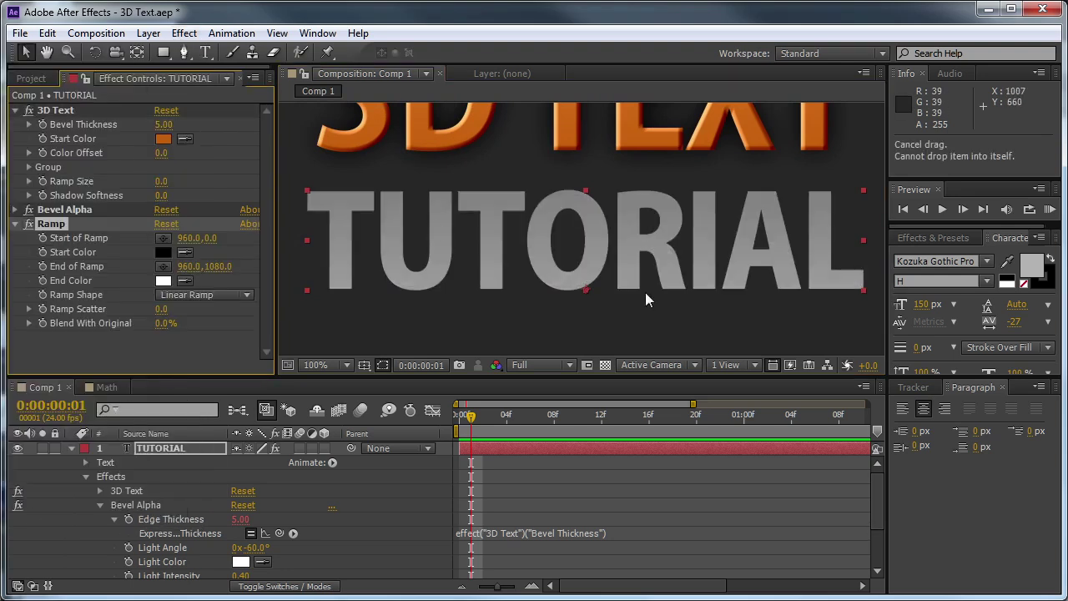
{"action": "left_click_drag", "start_coordinate": [53, 229], "coordinate": [58, 206]}
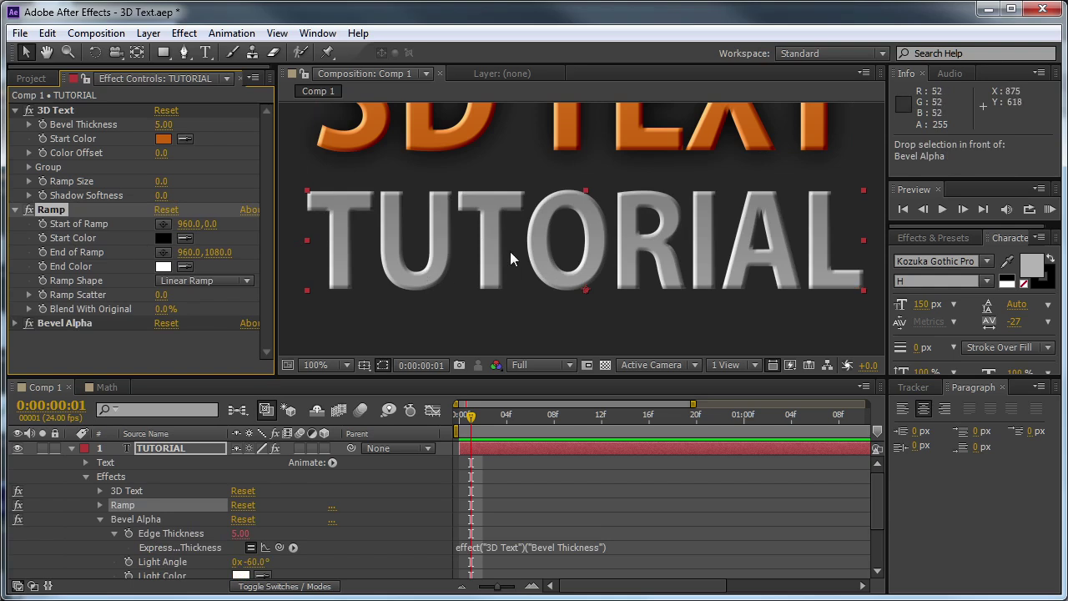
Try a sideways move in the composition with the ramped TUTORIAL layer selected, and undo it.
{"action": "scroll", "coordinate": [590, 256], "scroll_direction": "down", "scroll_amount": 4}
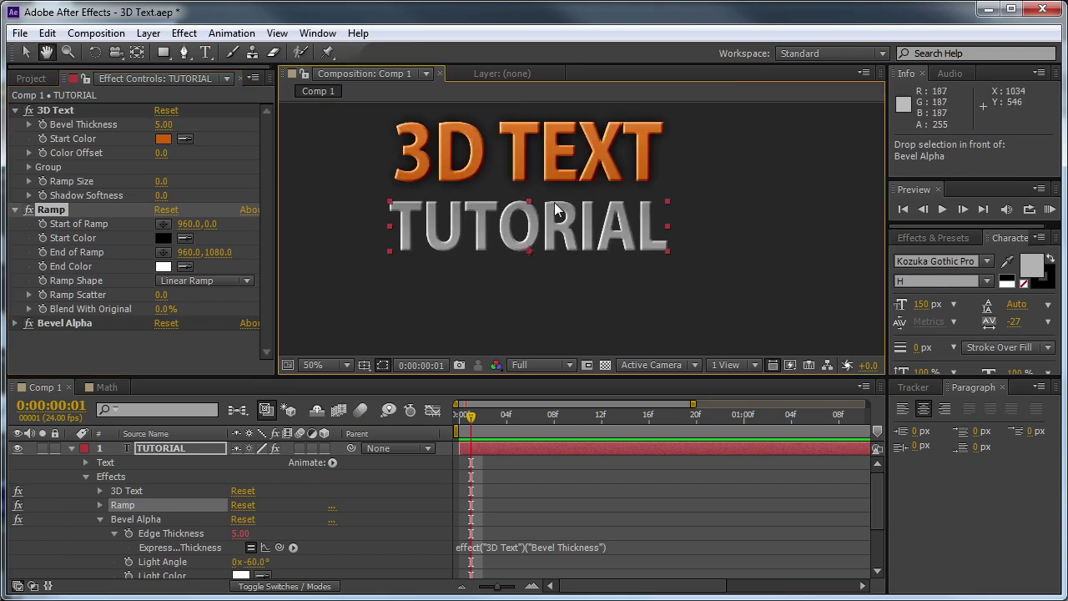
{"action": "scroll", "coordinate": [560, 201], "scroll_direction": "up", "scroll_amount": 2}
{"action": "key", "text": "h"}
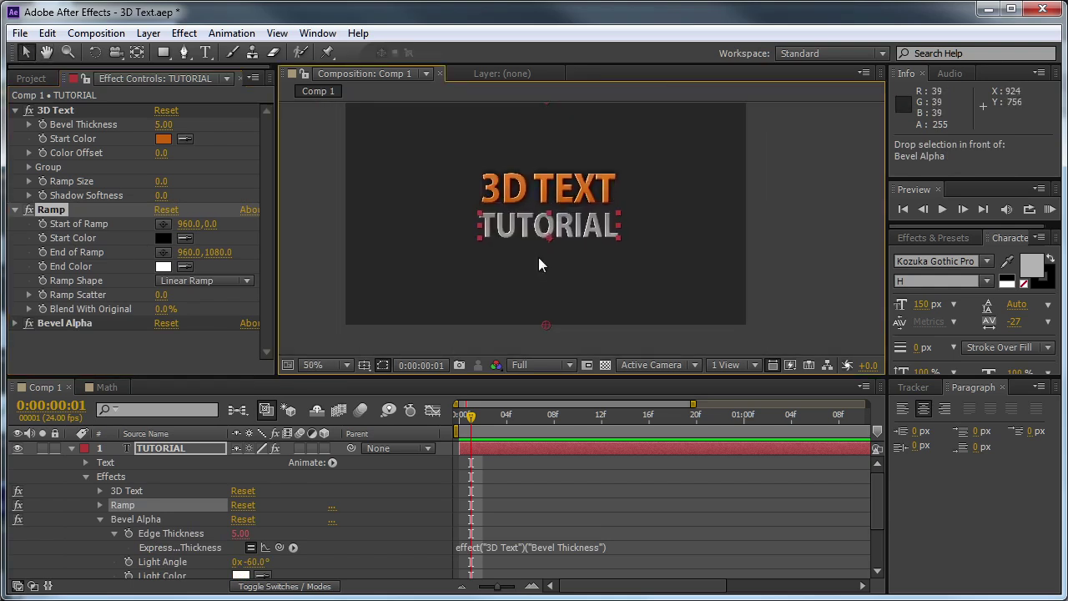
{"action": "key", "text": "v"}
{"action": "left_click_drag", "start_coordinate": [560, 265], "coordinate": [636, 264]}
{"action": "key", "text": "ctrl+z"}
{"action": "scroll", "coordinate": [567, 286], "scroll_direction": "up", "scroll_amount": 2}
{"action": "left_click_drag", "start_coordinate": [338, 333], "coordinate": [338, 274]}
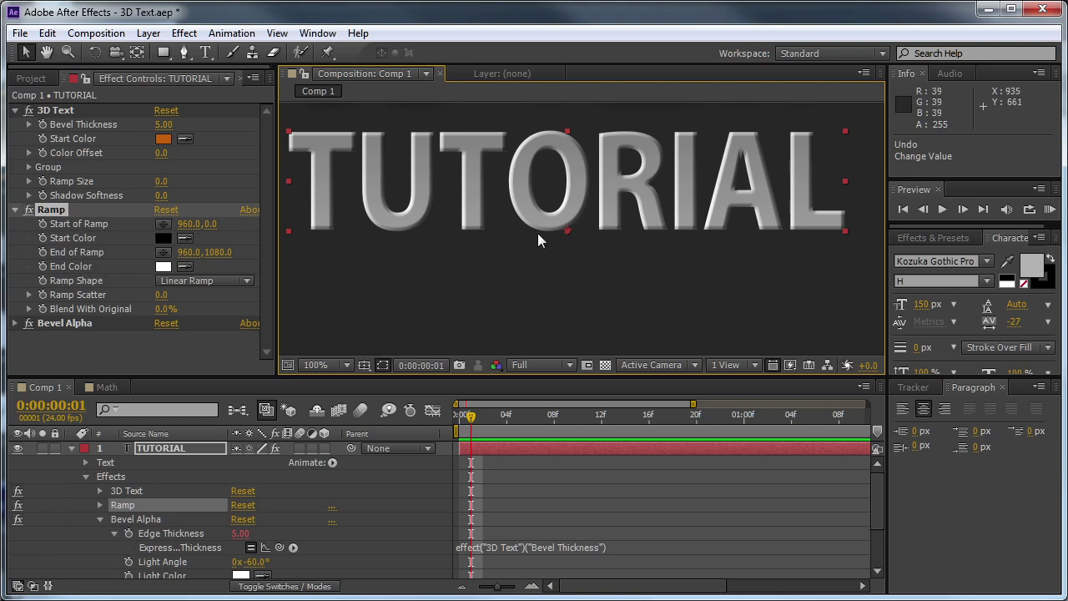
Link the Ramp effect's Start of Ramp to the TUTORIAL layer's Position with the expression transform.position.
{"action": "left_click", "coordinate": [43, 222], "text": "alt"}
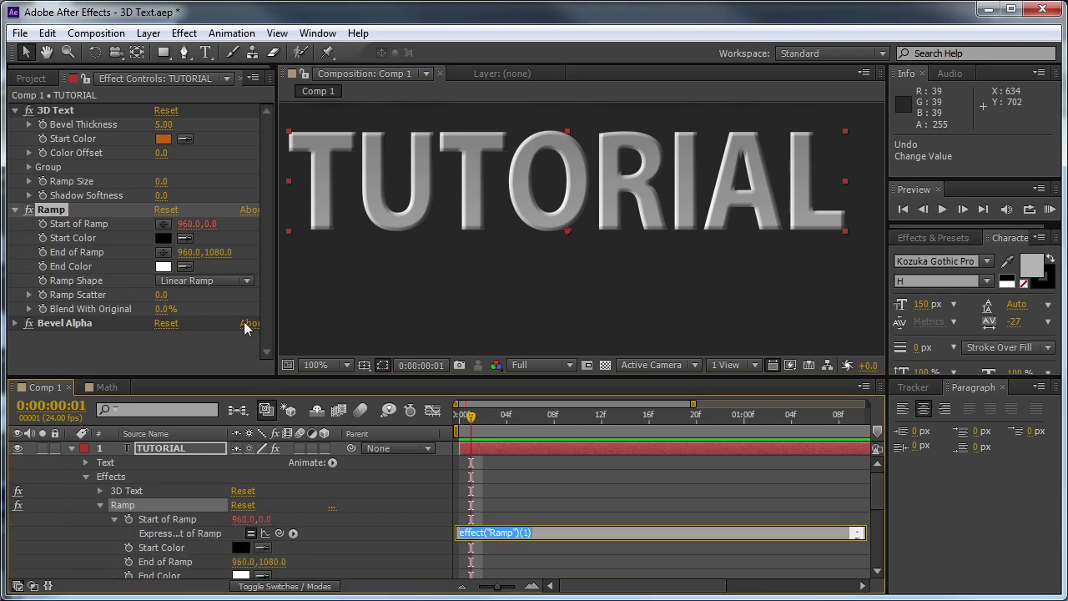
{"action": "left_click", "coordinate": [190, 481]}
{"action": "left_click", "coordinate": [187, 452]}
{"action": "left_click_drag", "start_coordinate": [173, 378], "coordinate": [175, 211]}
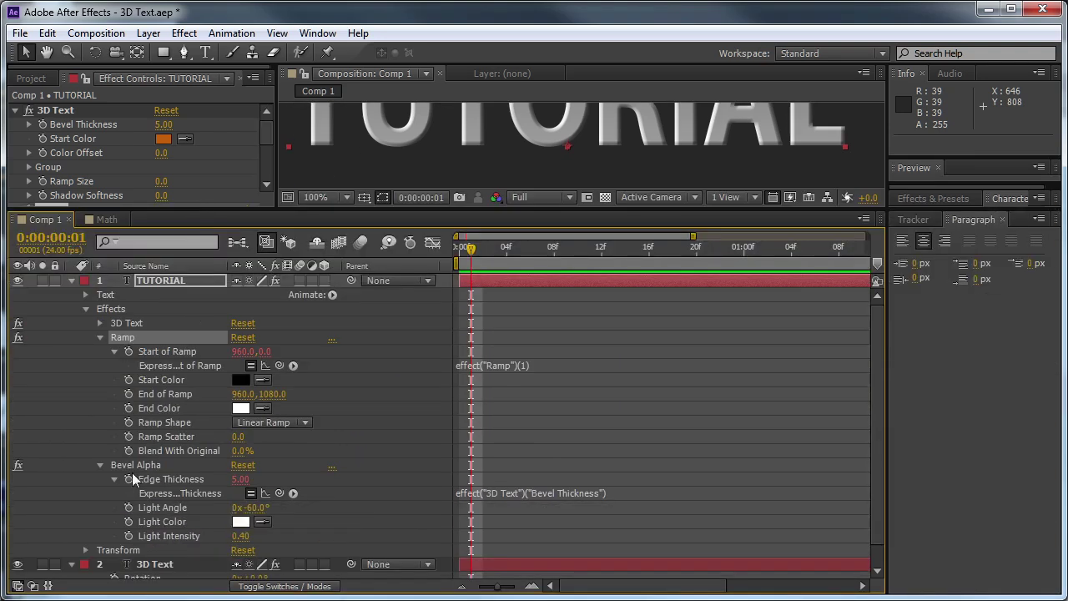
{"action": "left_click", "coordinate": [85, 550]}
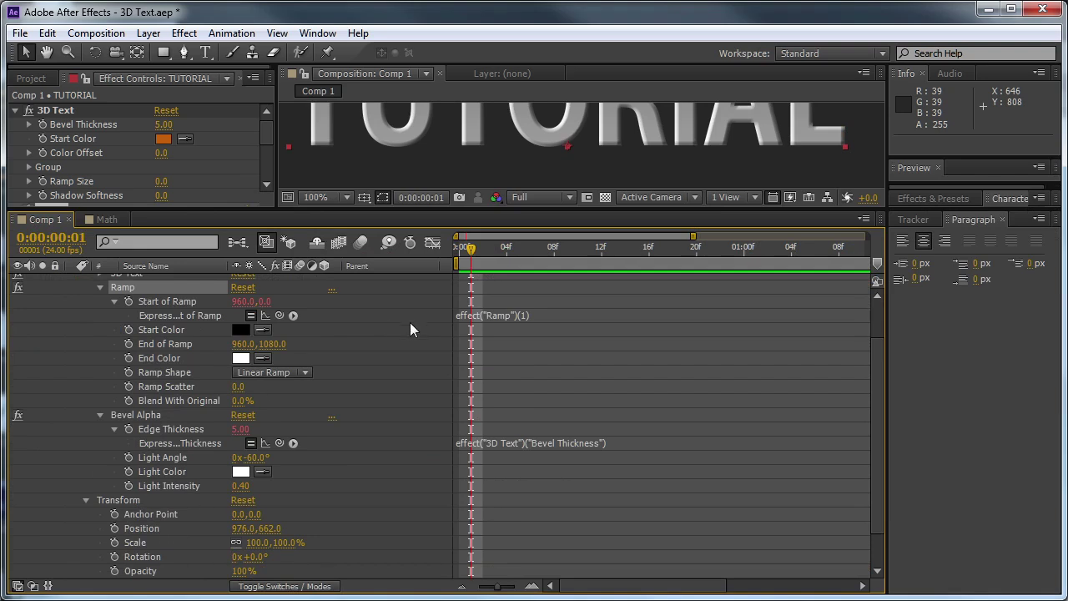
{"action": "left_click", "coordinate": [527, 315]}
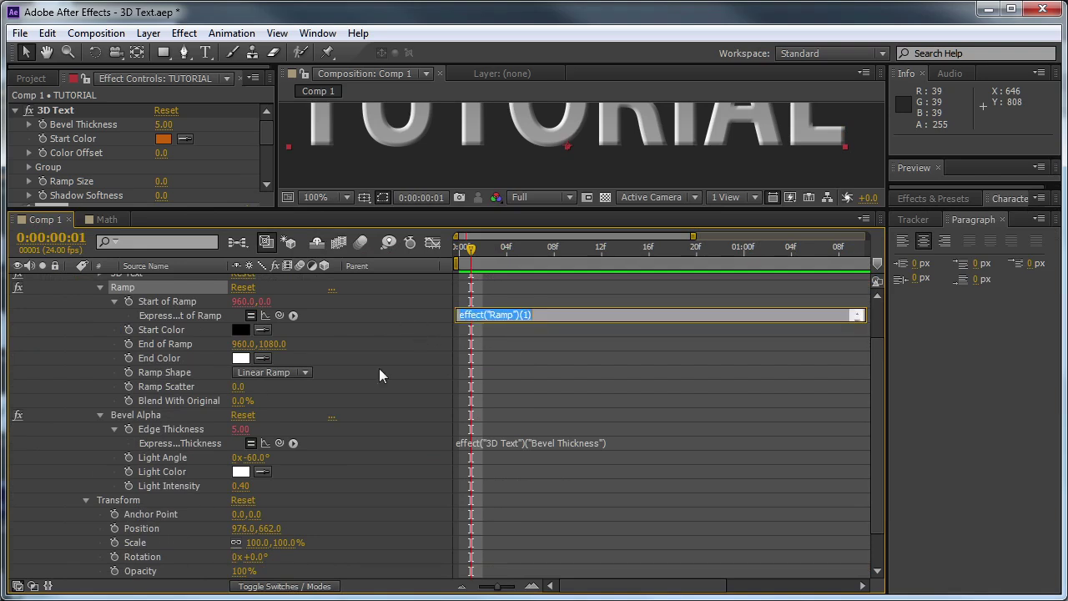
{"action": "left_click_drag", "start_coordinate": [279, 317], "coordinate": [167, 526]}
{"action": "left_click", "coordinate": [476, 249]}
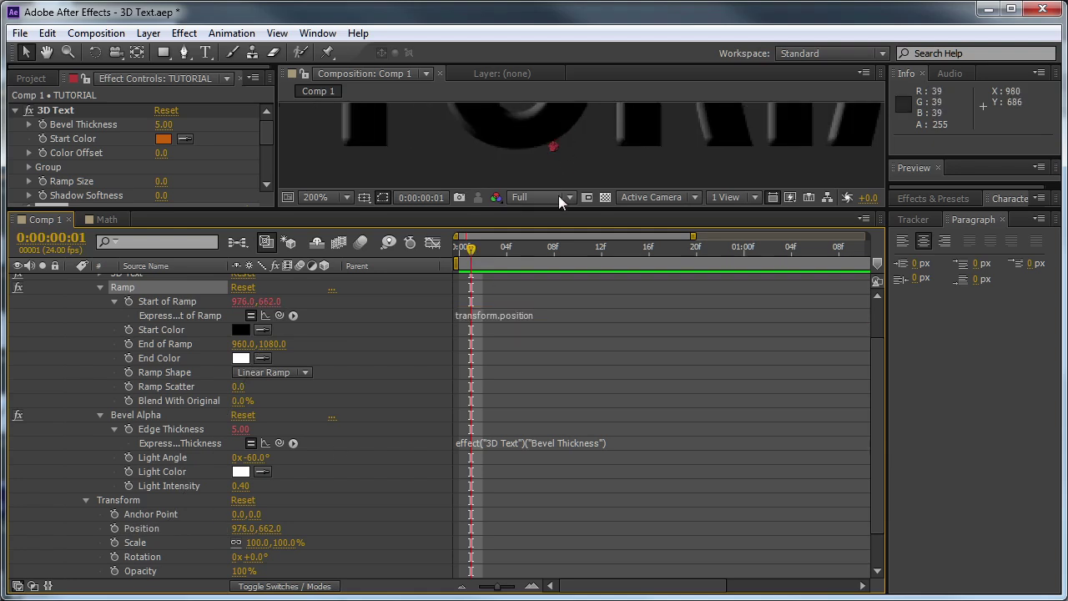
Start an End of Ramp expression that stores the ramp's start point: start = effect("Ramp")("Start of Ramp");.
{"action": "key", "text": "period"}
{"action": "left_click_drag", "start_coordinate": [548, 209], "coordinate": [555, 367]}
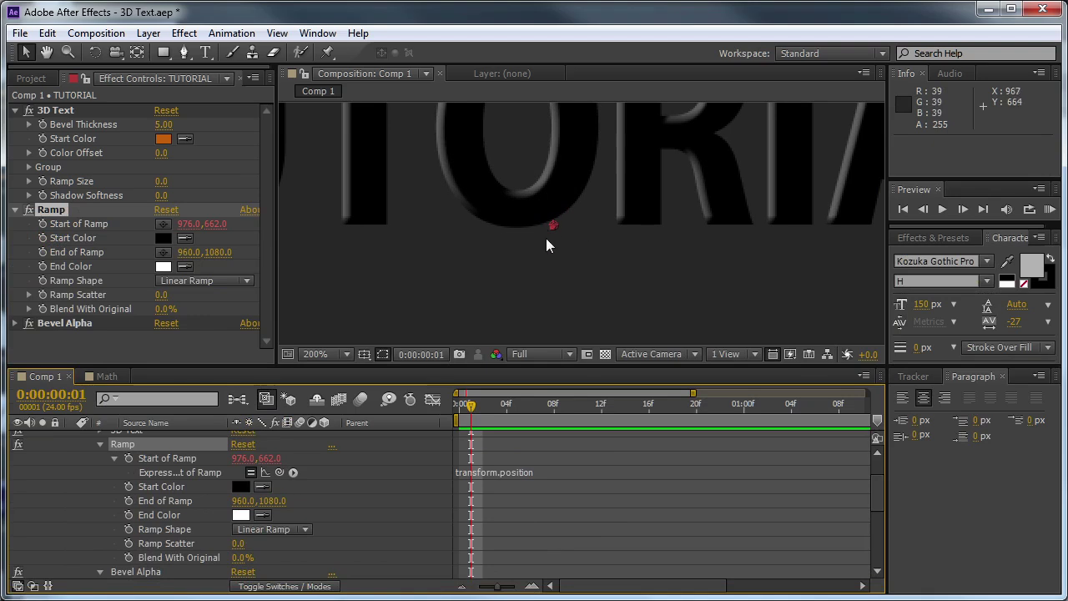
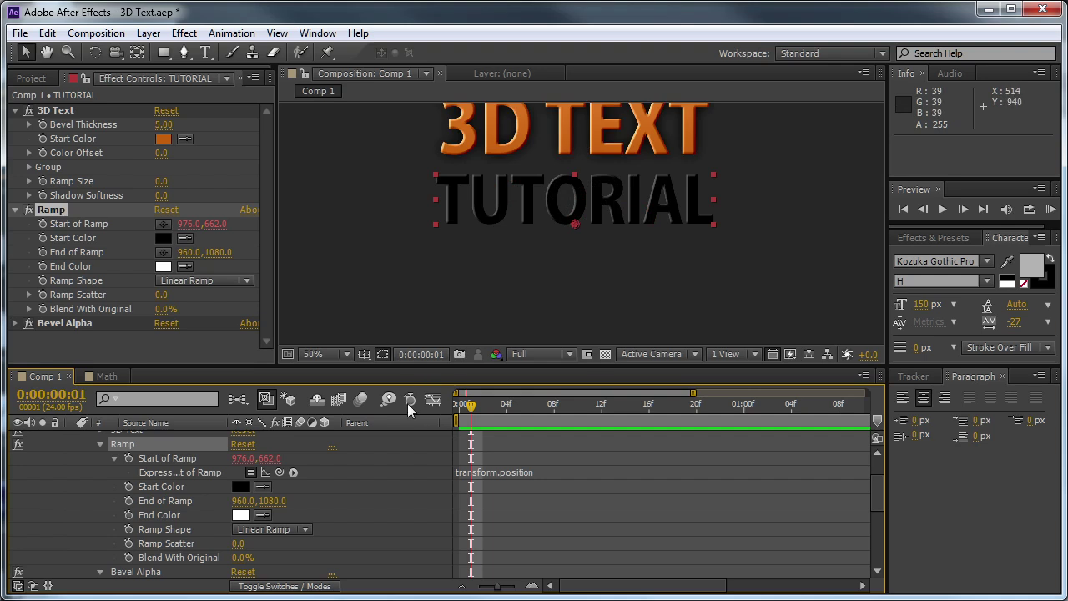
{"action": "left_click", "coordinate": [128, 501], "text": "alt"}
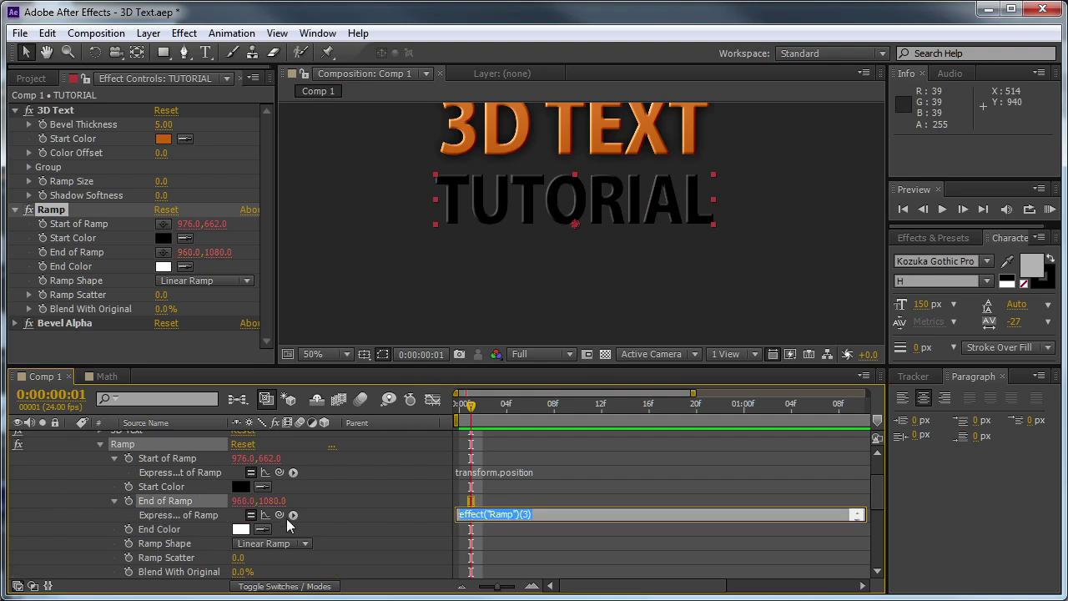
{"action": "left_click_drag", "start_coordinate": [280, 515], "coordinate": [234, 461]}
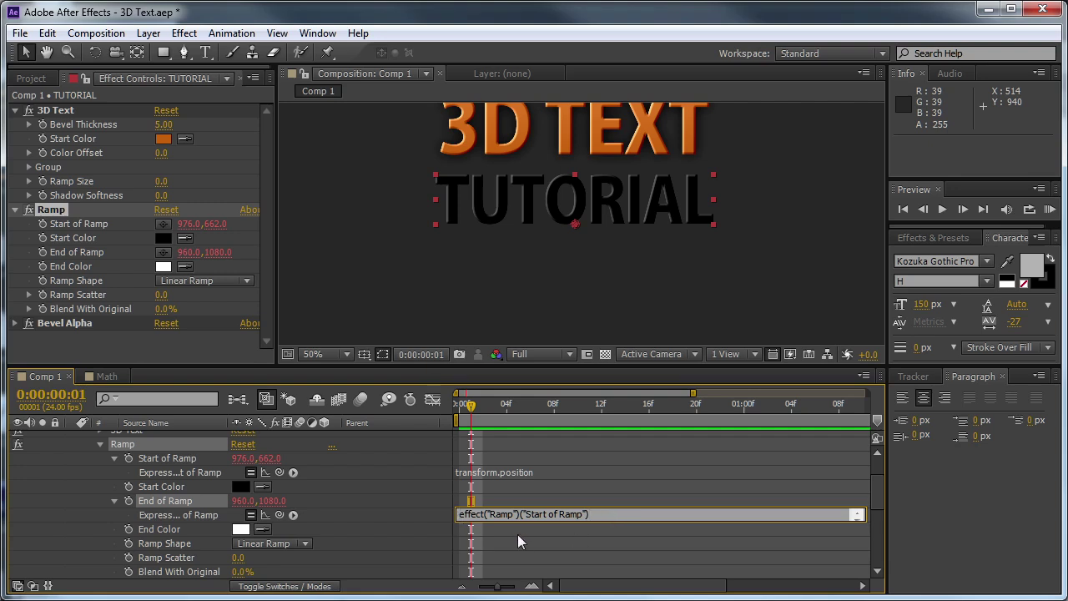
{"action": "type", "text": "start ="}
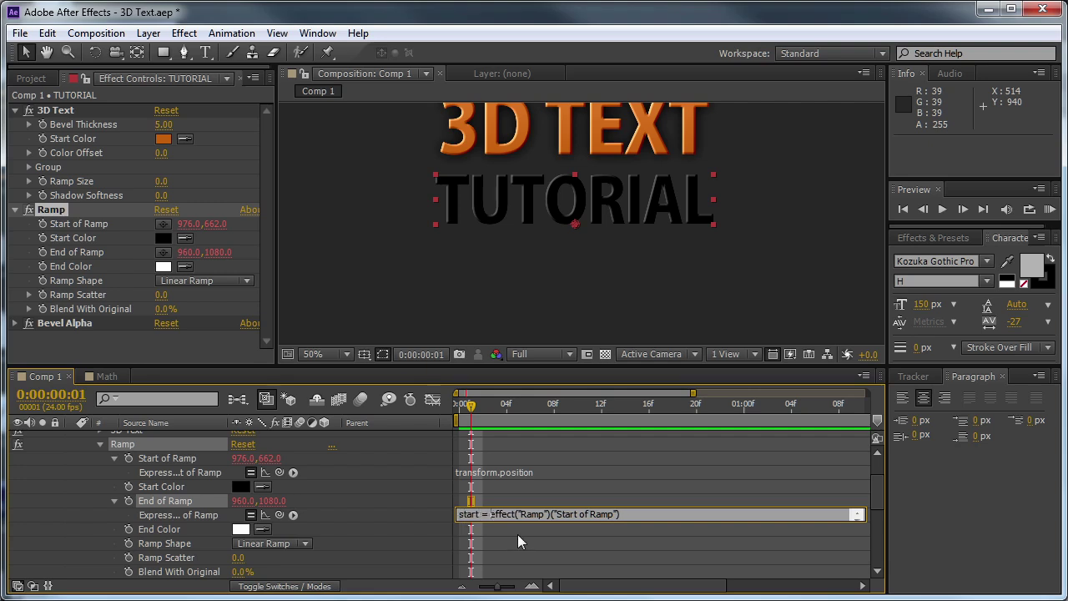
{"action": "left_click", "coordinate": [638, 514]}
{"action": "type", "text": ";"}
{"action": "key", "text": "Return"}
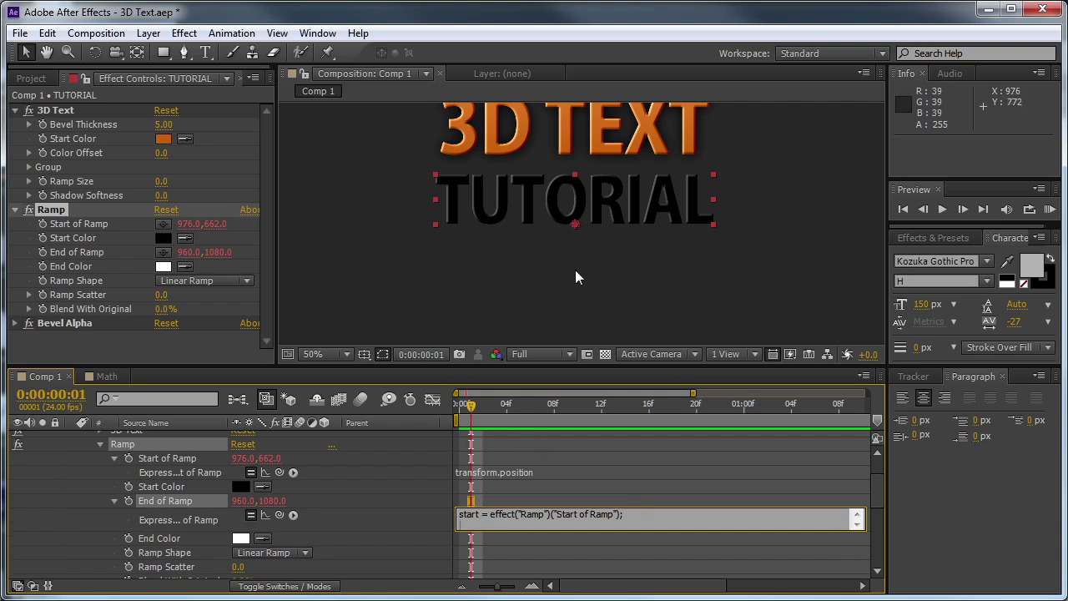
Complete the End of Ramp expression with start + [0, -120] on its second line.
{"action": "type", "text": "art + []"}
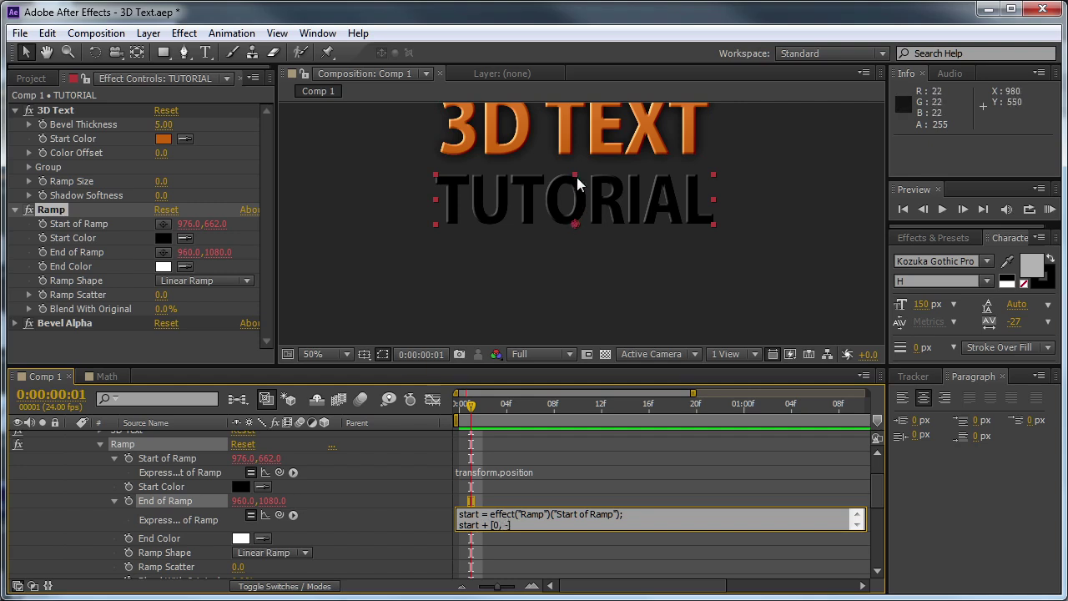
{"action": "type", "text": "120]"}
{"action": "key", "text": "KP_Enter"}
{"action": "key", "text": "slash"}
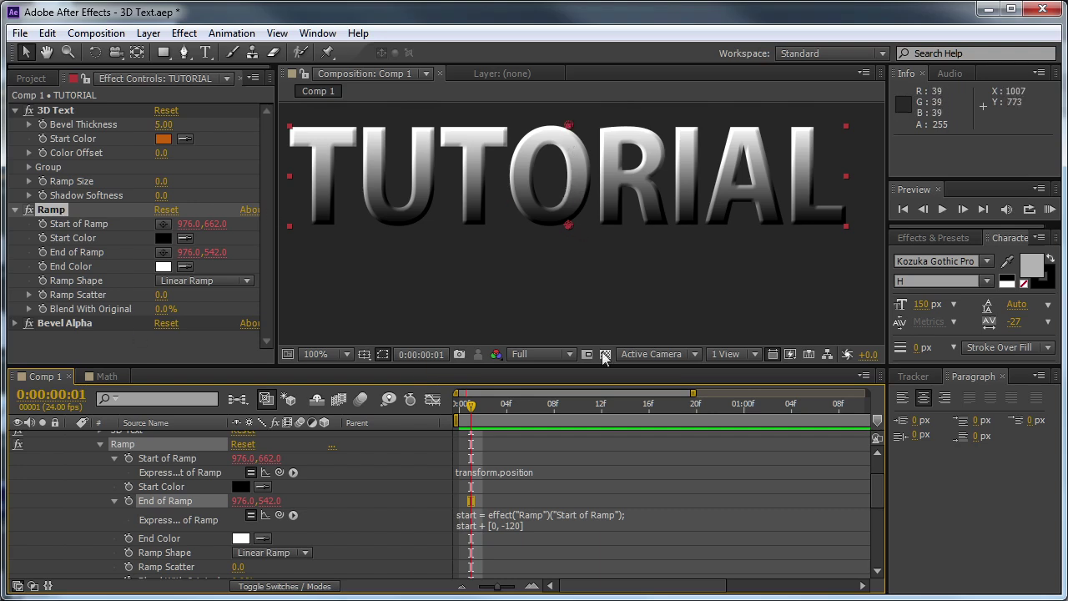
Replace the fixed 120 in the End of Ramp expression with the Ramp Size control: start + [0, -(effect("3D Text")("Ramp Size"))].
{"action": "left_click", "coordinate": [530, 523]}
{"action": "left_click", "coordinate": [541, 532]}
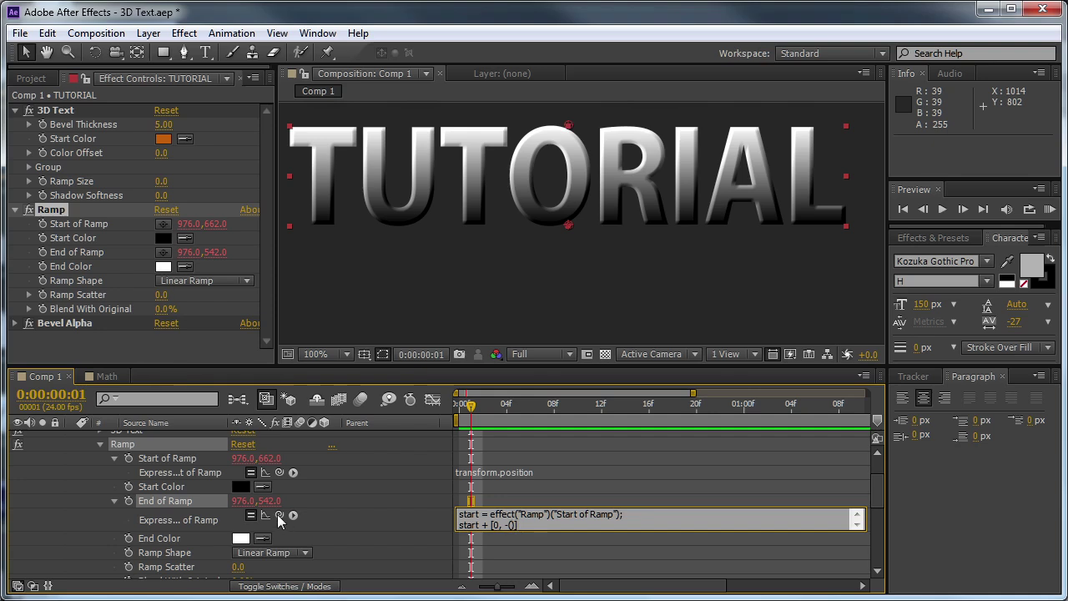
{"action": "left_click_drag", "start_coordinate": [279, 515], "coordinate": [87, 179]}
{"action": "left_click", "coordinate": [472, 404]}
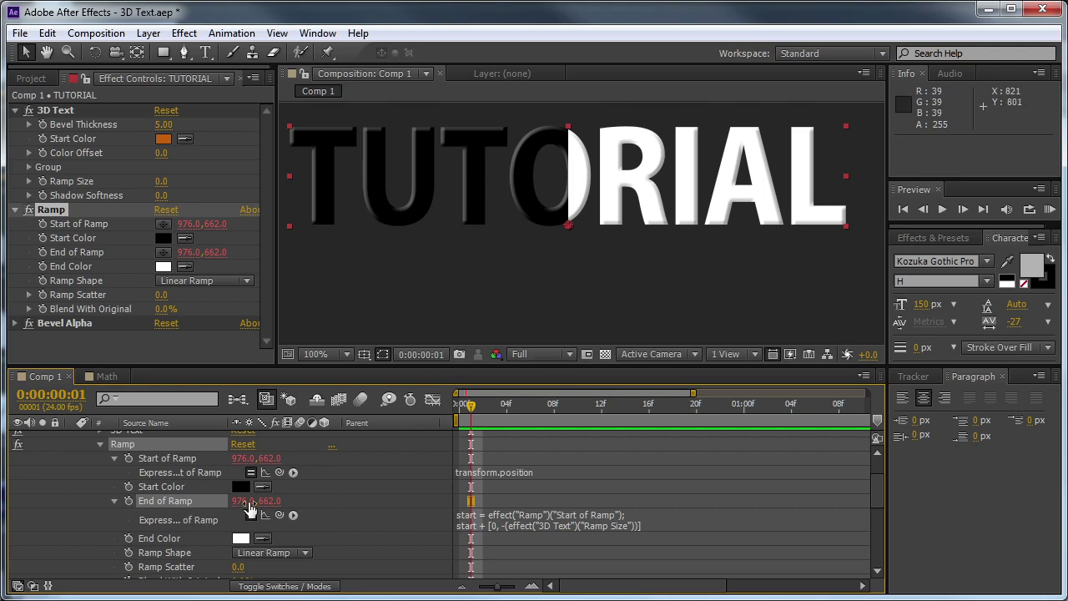
Test the 3D Text effect's Ramp Size with 1, then raise it through 131 to 136.
{"action": "left_click", "coordinate": [161, 187]}
{"action": "type", "text": "1"}
{"action": "key", "text": "Return"}
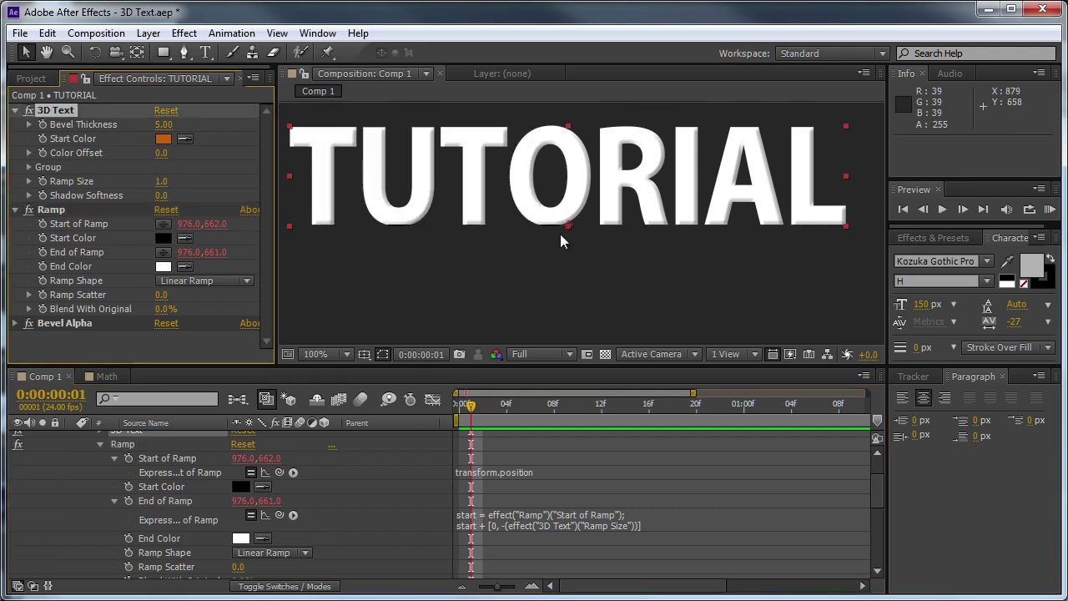
{"action": "left_click_drag", "start_coordinate": [160, 181], "coordinate": [256, 171]}
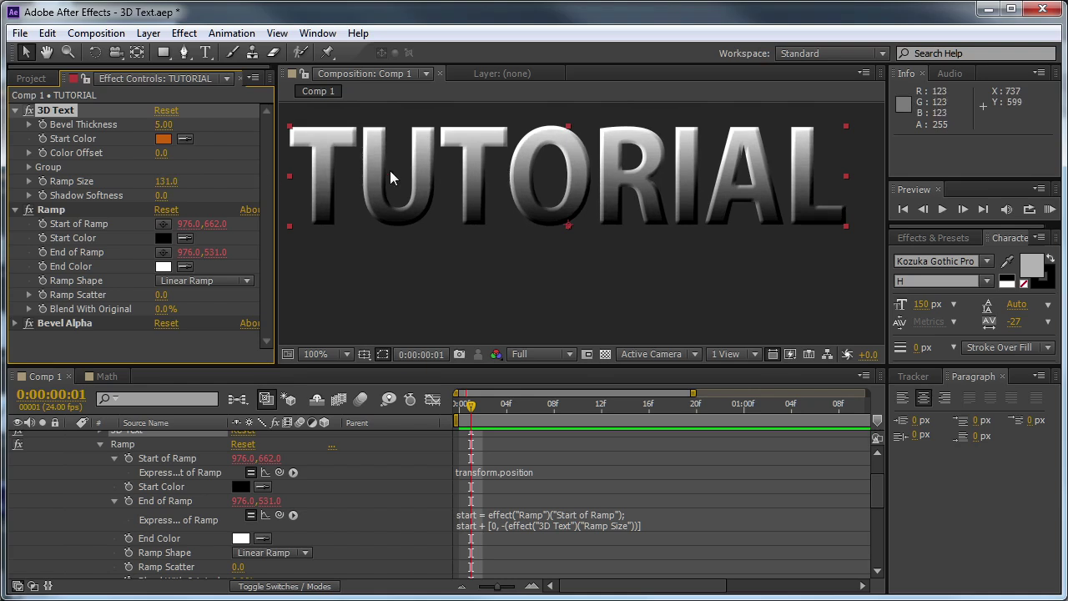
{"action": "left_click_drag", "start_coordinate": [163, 182], "coordinate": [234, 198]}
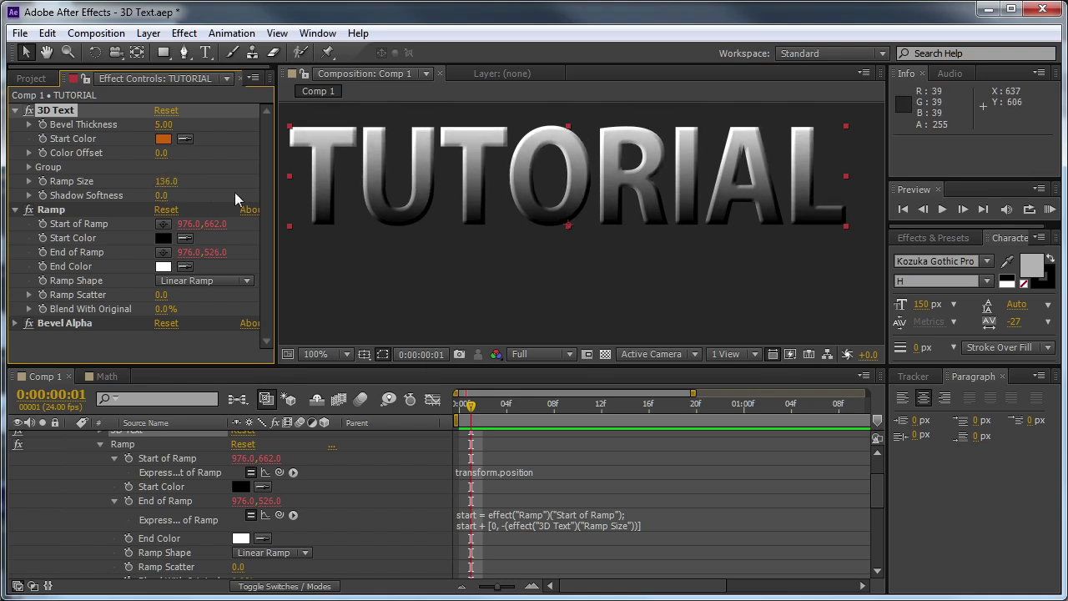
Try moving the TUTORIAL layer in the composition and rotating it to -20°, undoing each change.
{"action": "left_click_drag", "start_coordinate": [549, 229], "coordinate": [574, 175]}
{"action": "key", "text": "ctrl+z"}
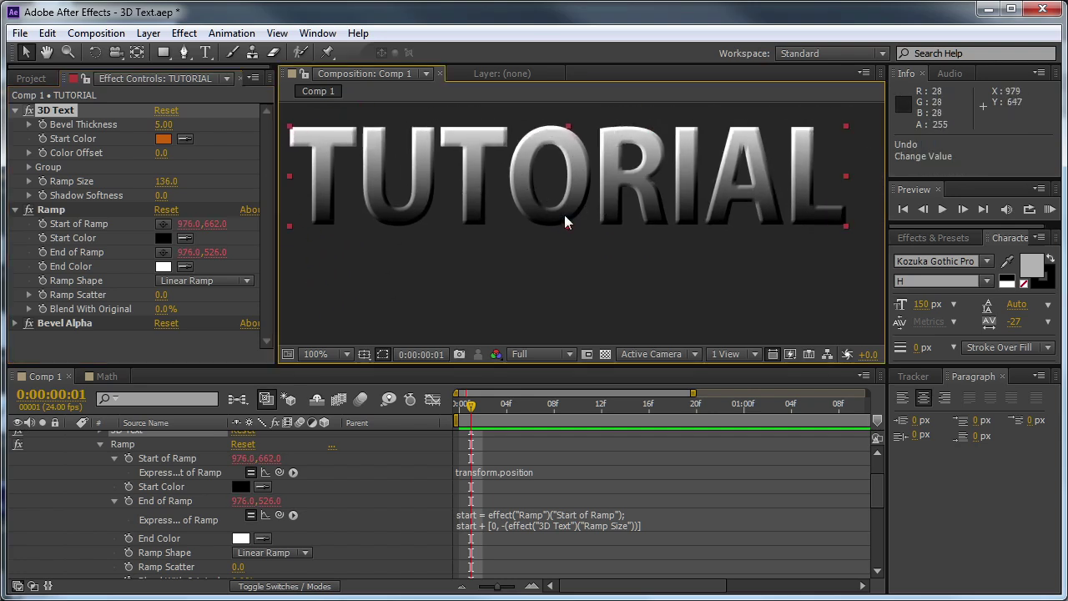
{"action": "scroll", "coordinate": [171, 458], "scroll_direction": "up", "scroll_amount": 3}
{"action": "left_click", "coordinate": [166, 442]}
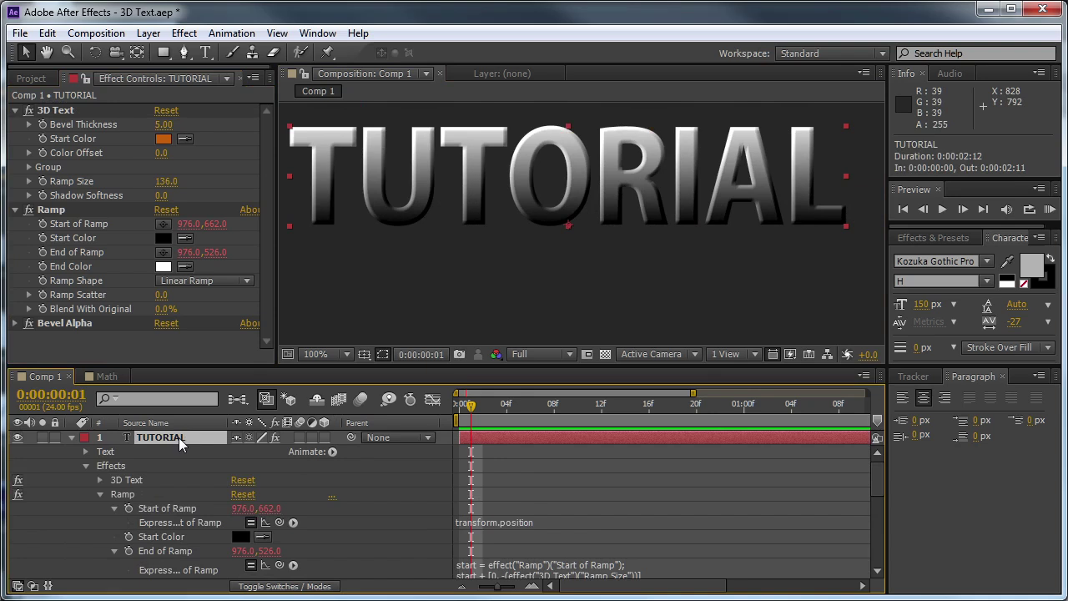
{"action": "key", "text": "r"}
{"action": "mouse_move", "coordinate": [250, 451]}
{"action": "left_mouse_down"}
{"action": "mouse_move", "coordinate": [301, 452]}
{"action": "mouse_move", "coordinate": [213, 437]}
{"action": "mouse_move", "coordinate": [300, 451]}
{"action": "mouse_move", "coordinate": [250, 451]}
{"action": "left_mouse_up"}
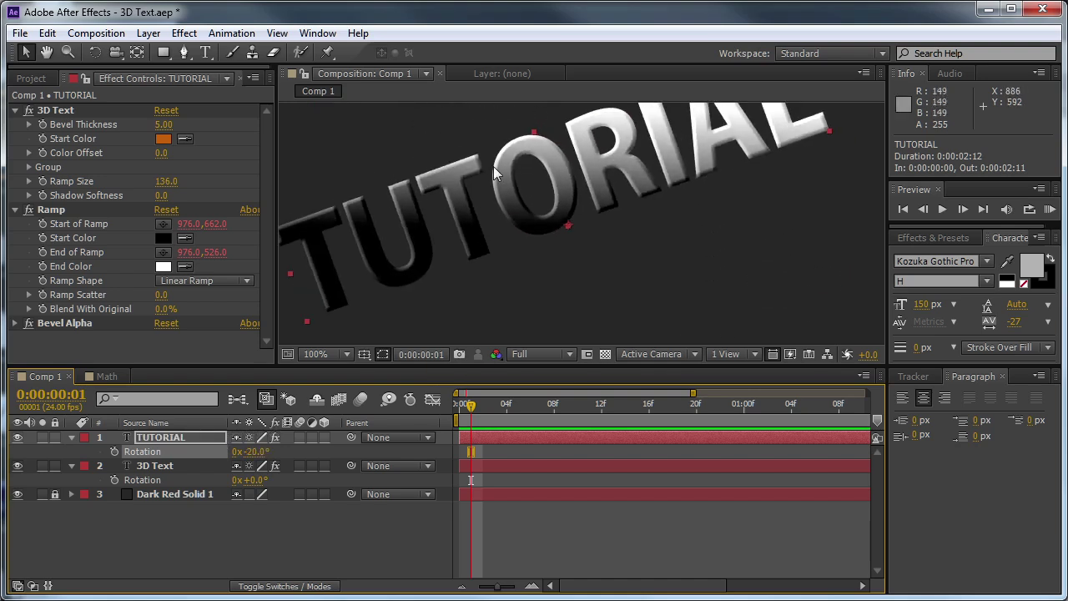
{"action": "key", "text": "ctrl+z"}
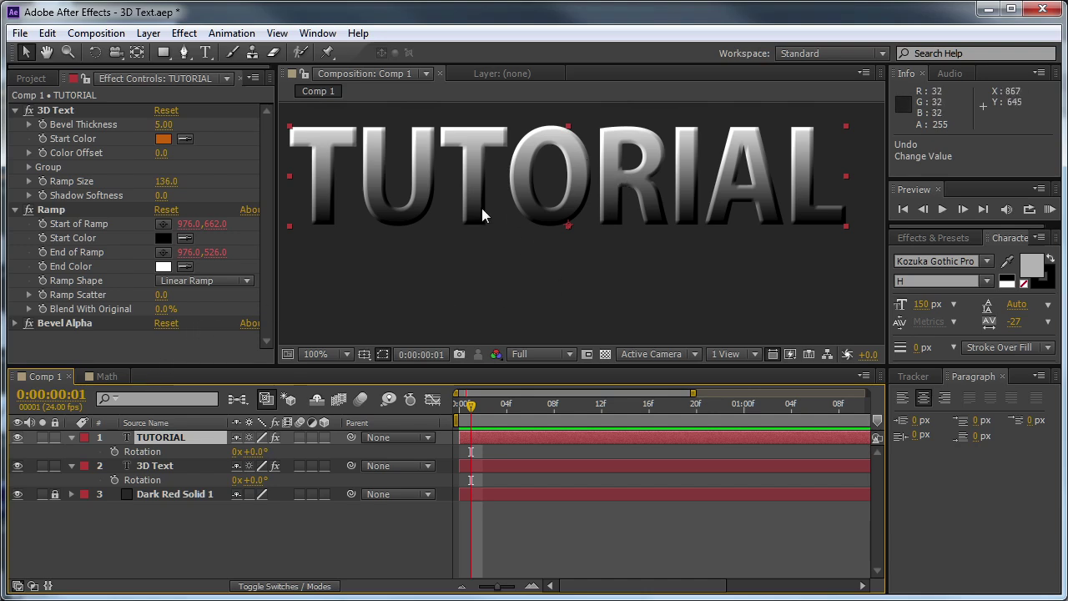
Link the Ramp effect's Start Color to the 3D Text control with the expression effect("3D Text")("Start Color").
{"action": "left_click", "coordinate": [43, 238], "text": "alt"}
{"action": "left_click_drag", "start_coordinate": [279, 466], "coordinate": [112, 138]}
{"action": "left_click", "coordinate": [470, 408]}
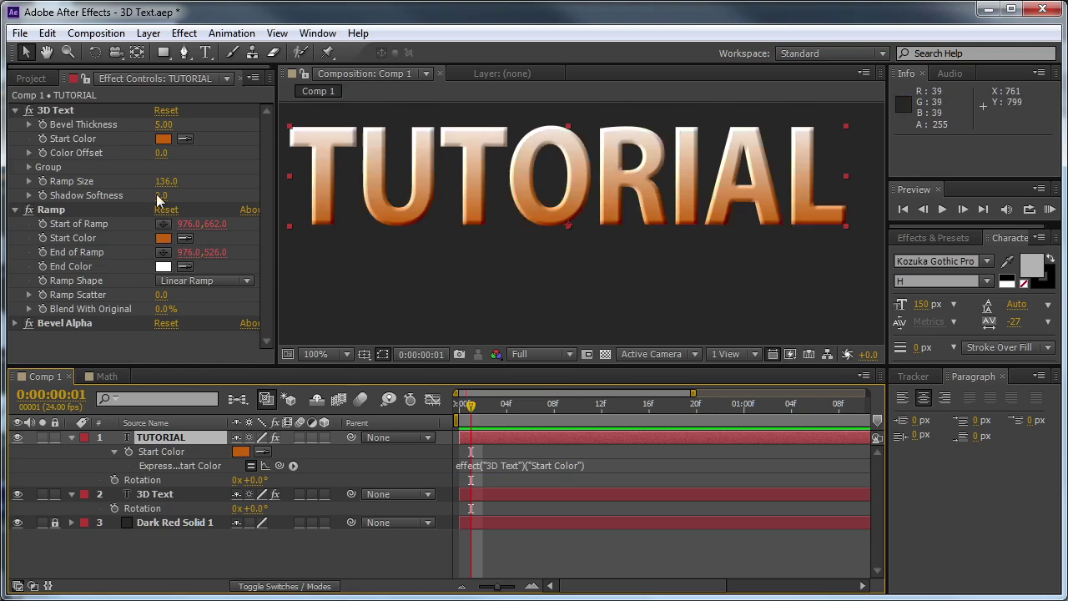
Try other colors for the 3D Text effect's Start Color and keep the original orange.
{"action": "left_click", "coordinate": [163, 138]}
{"action": "left_click_drag", "start_coordinate": [192, 373], "coordinate": [162, 489]}
{"action": "left_click", "coordinate": [357, 334]}
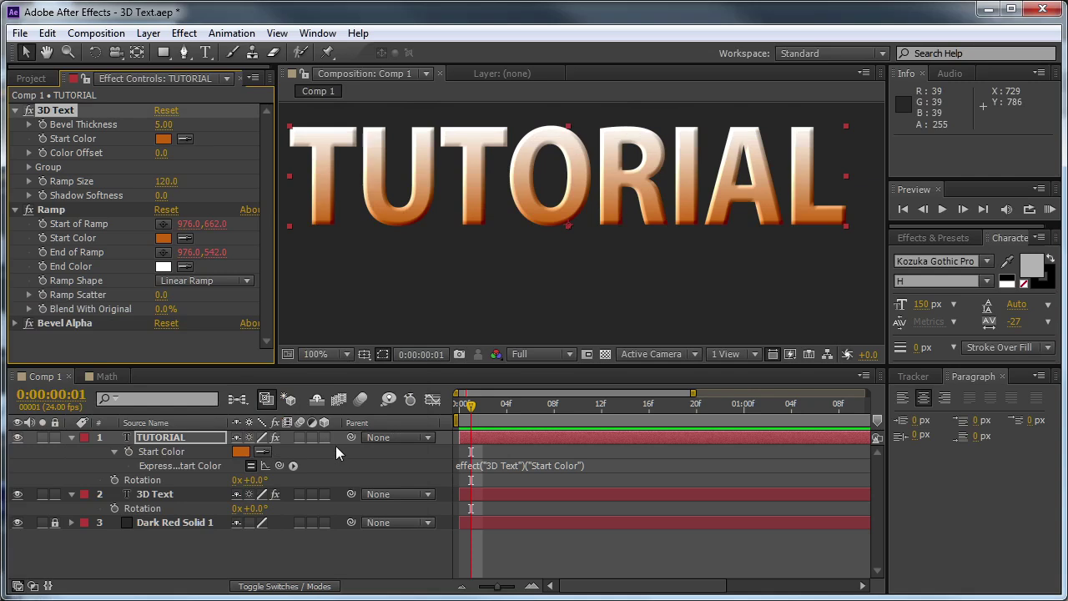
Turn off Custom End Color in the 3D Text effect's Group and collapse the group again.
{"action": "left_click", "coordinate": [29, 167]}
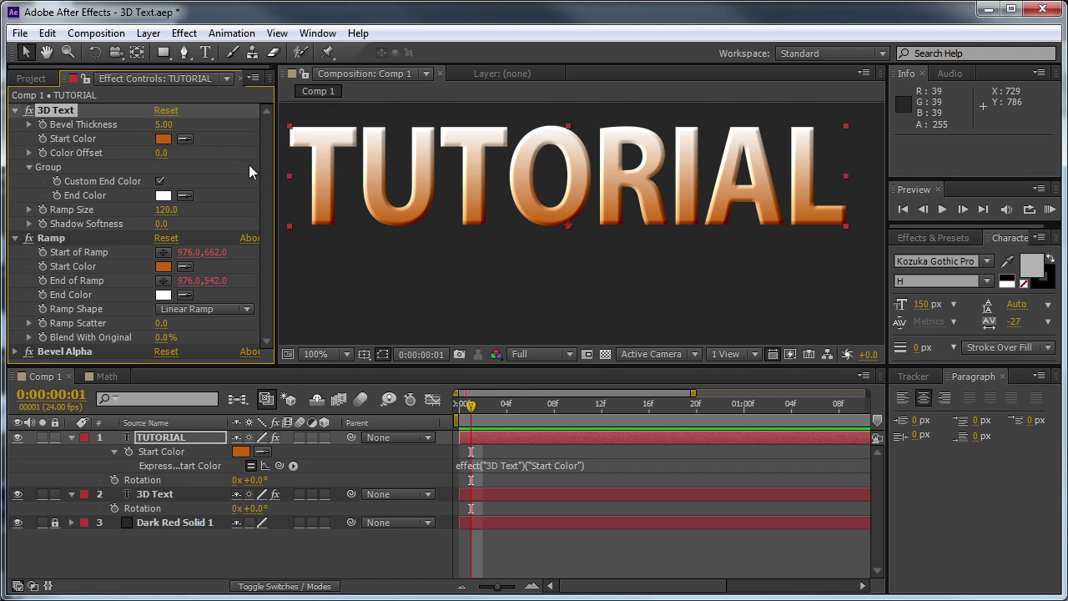
{"action": "left_click", "coordinate": [159, 181]}
{"action": "left_click", "coordinate": [28, 167]}
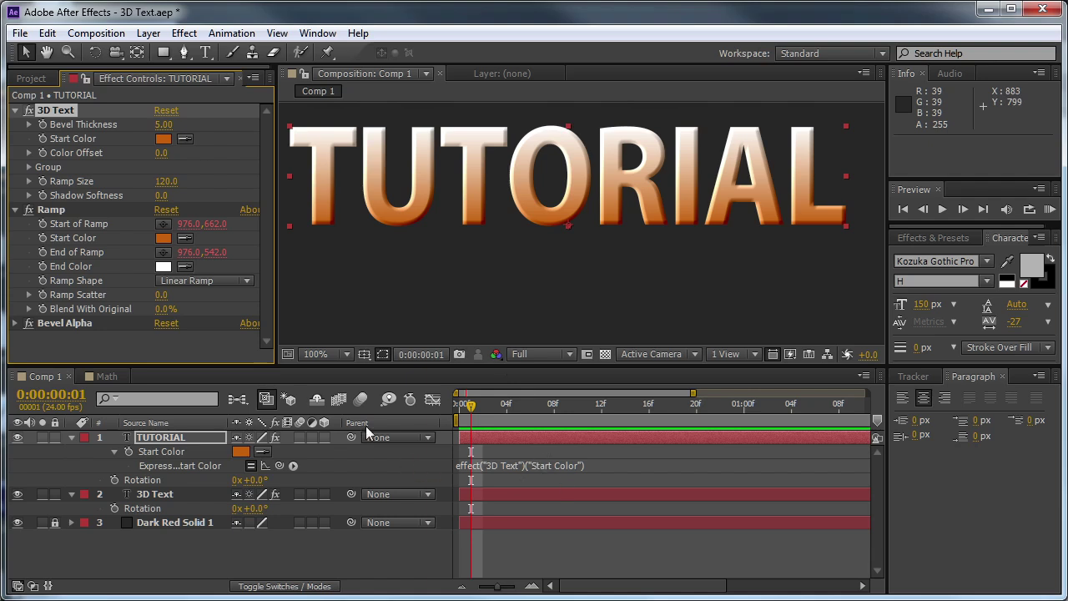
Add an expression to the Ramp effect's End Color that links it to effect("Ramp")("Start Color").
{"action": "left_click", "coordinate": [41, 267], "text": "alt"}
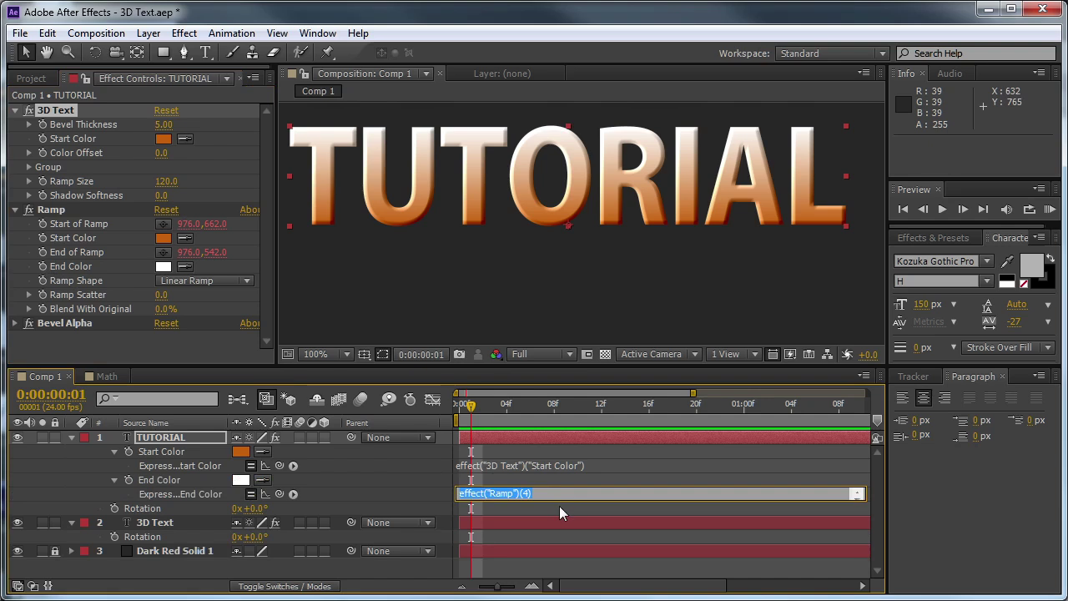
{"action": "left_click_drag", "start_coordinate": [279, 493], "coordinate": [162, 452]}
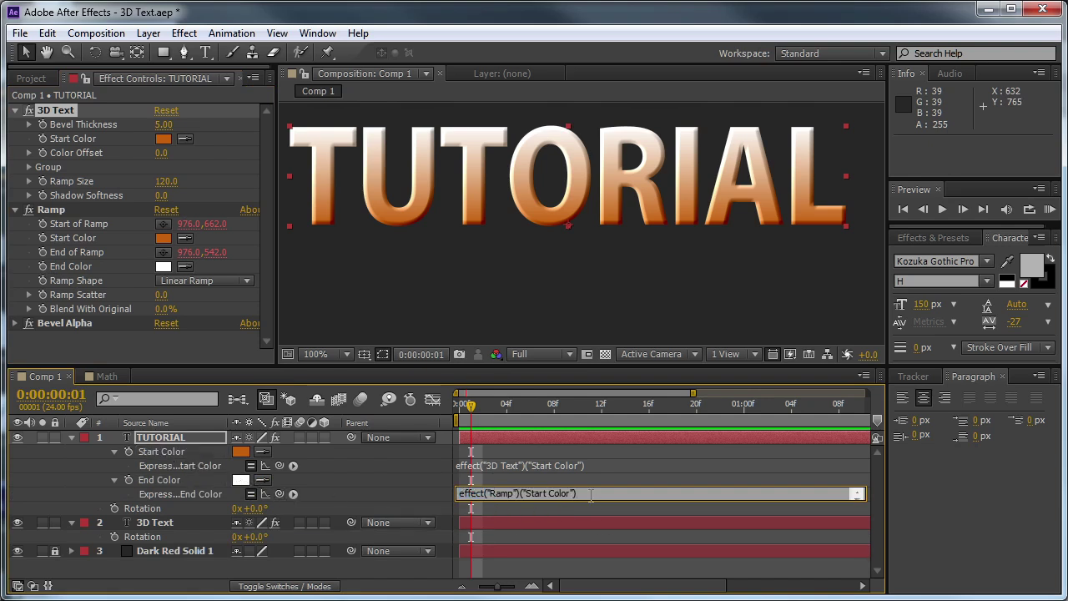
{"action": "left_click", "coordinate": [469, 404]}
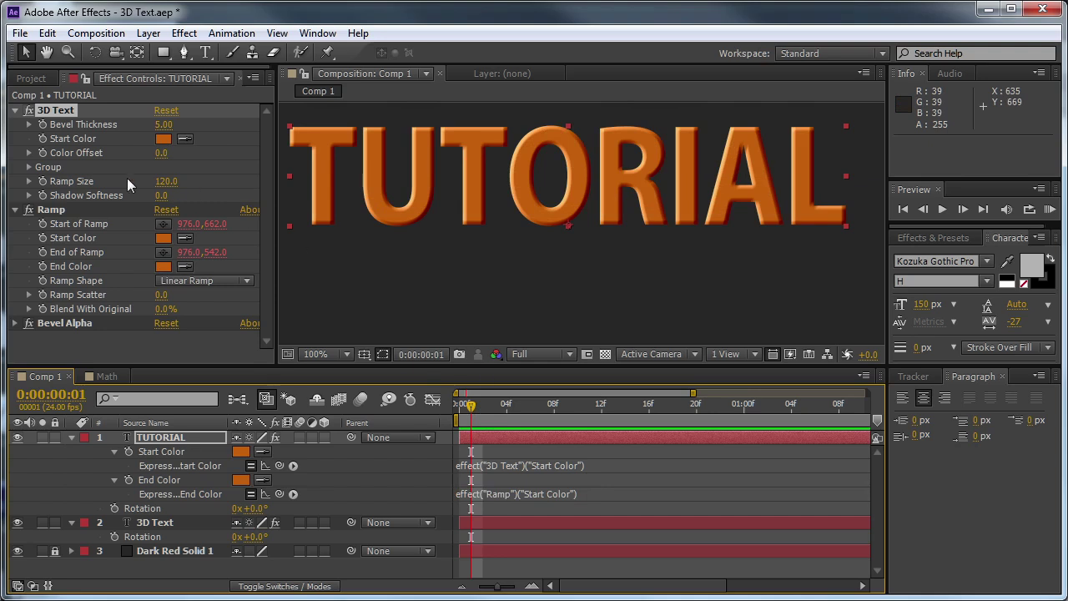
Insert a first line in the End Color expression: offset = effect("3D Text")("Color Offset");.
{"action": "left_click", "coordinate": [590, 497]}
{"action": "left_click", "coordinate": [599, 499]}
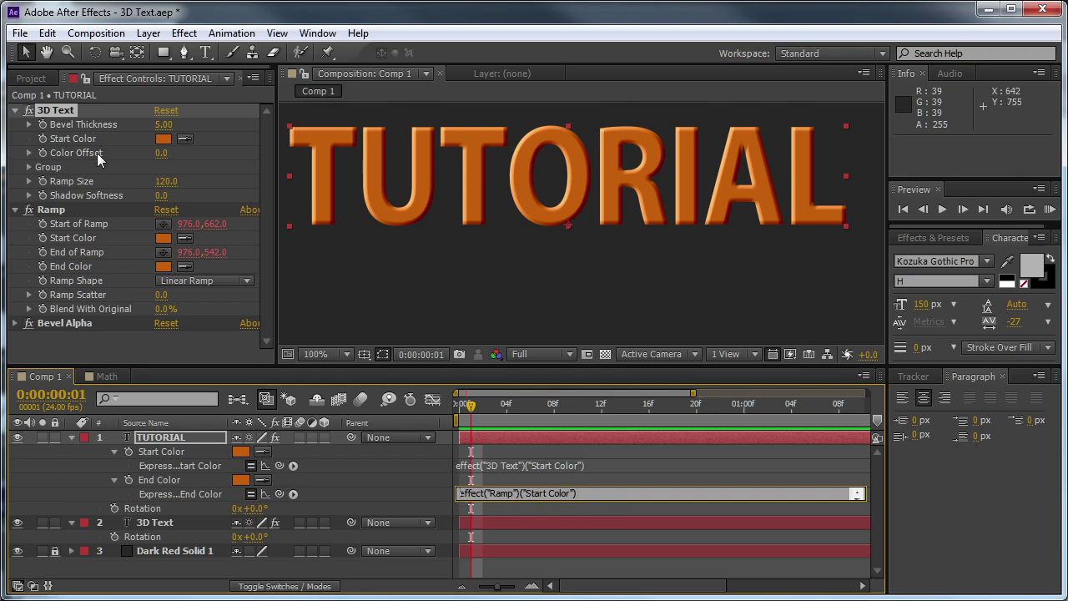
{"action": "left_click_drag", "start_coordinate": [560, 501], "coordinate": [557, 546]}
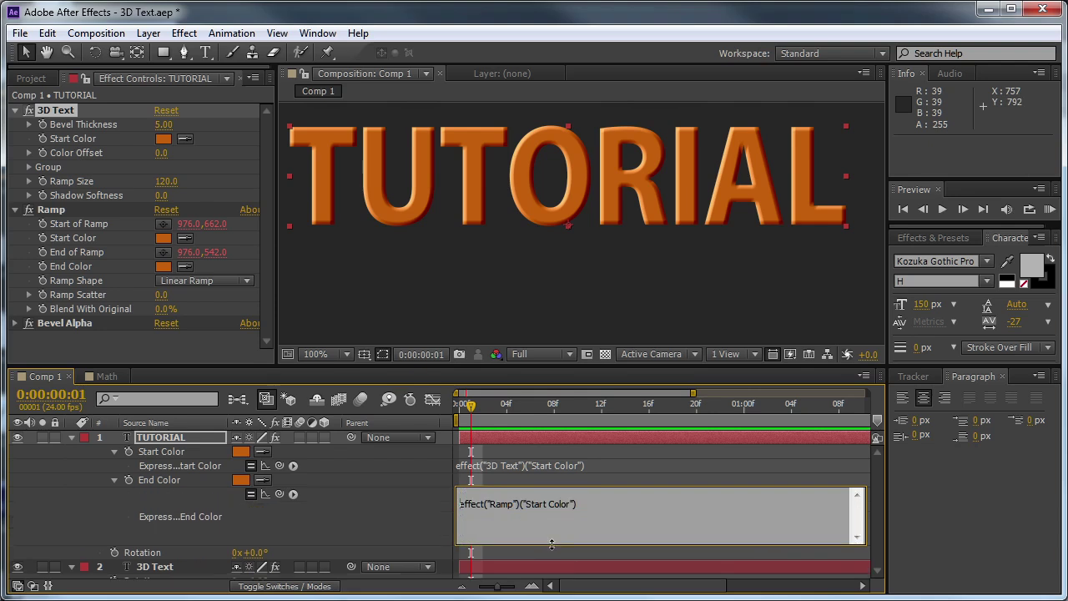
{"action": "type", "text": "offset ="}
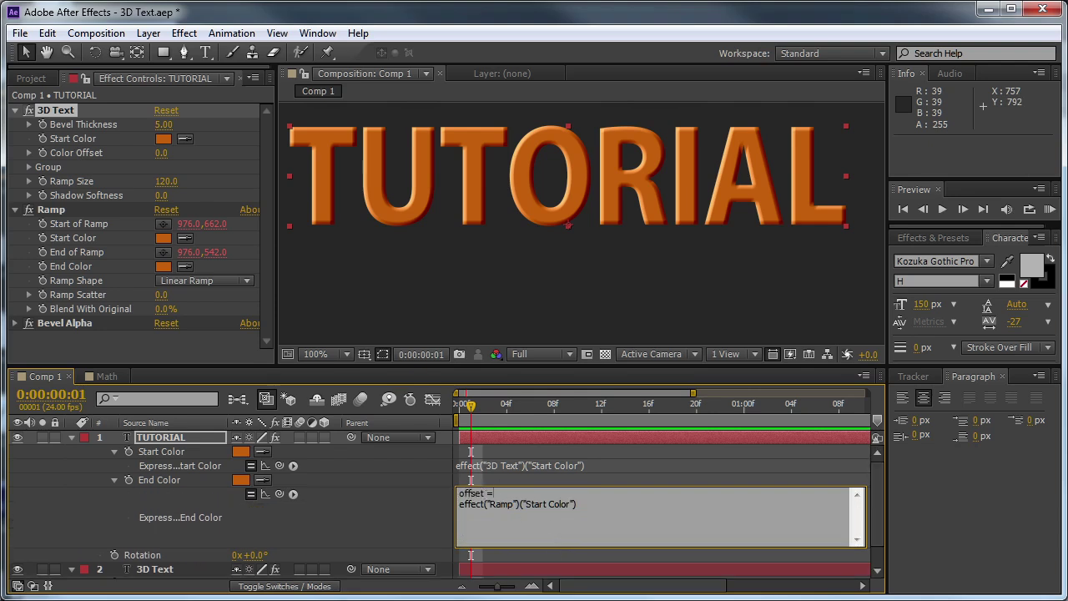
{"action": "left_click_drag", "start_coordinate": [280, 494], "coordinate": [96, 155]}
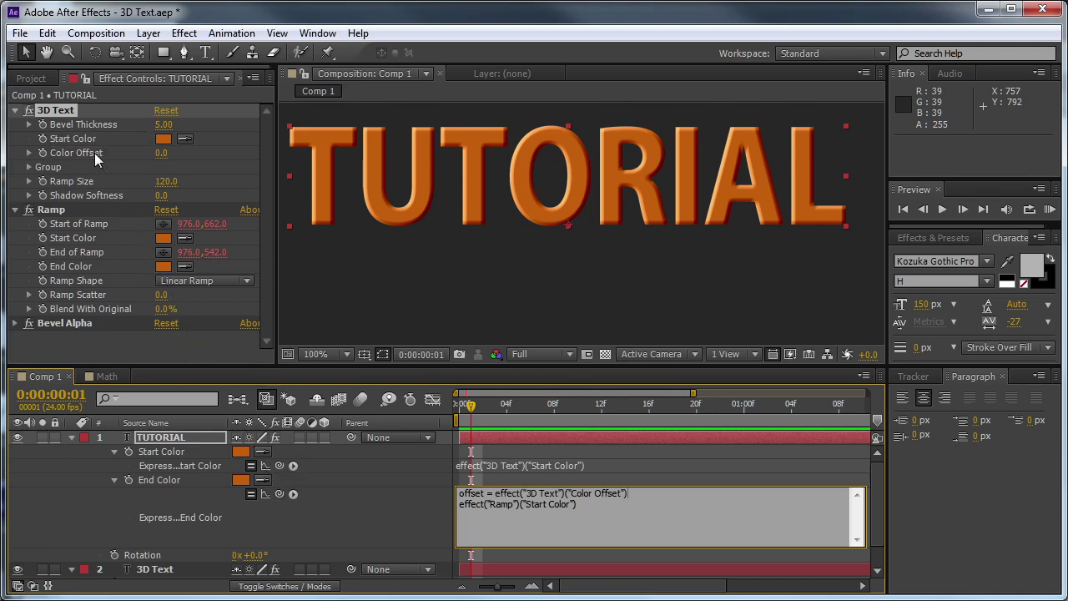
{"action": "type", "text": ";"}
Store the start color in a variable on the End Color expression's second line: color = effect("Ramp")("Start Color");.
{"action": "left_click", "coordinate": [460, 505]}
{"action": "type", "text": "color ="}
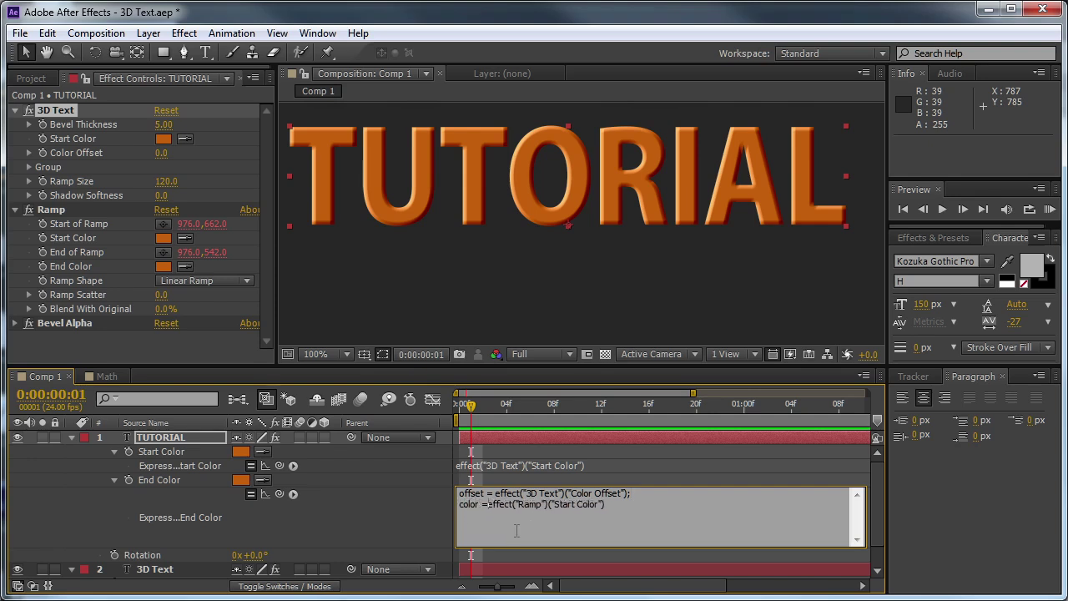
{"action": "left_click", "coordinate": [599, 524]}
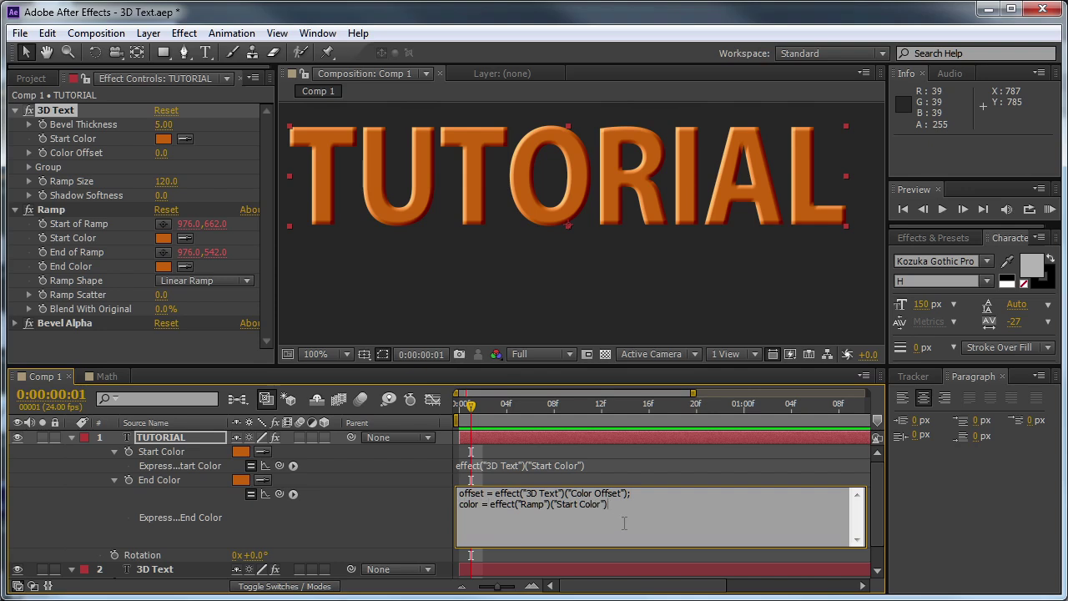
{"action": "type", "text": ";"}
Complete the End Color expression with a third line, color + [offset, offset, offset, 0];, and apply it.
{"action": "key", "text": "Return"}
{"action": "type", "text": "color"}
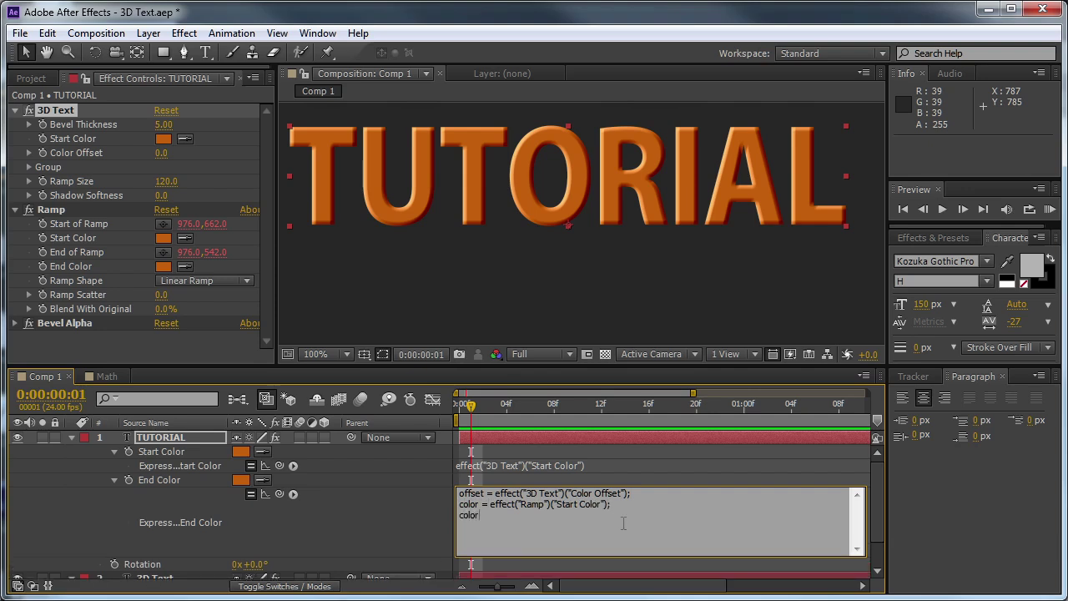
{"action": "type", "text": " + []"}
{"action": "type", "text": "offset,"}
{"action": "double_click", "coordinate": [505, 515]}
{"action": "left_click", "coordinate": [524, 521]}
{"action": "double_click", "coordinate": [473, 493]}
{"action": "key", "text": "ctrl+c"}
{"action": "left_click", "coordinate": [524, 516]}
{"action": "key", "text": "ctrl+v"}
{"action": "type", "text": ","}
{"action": "key", "text": "ctrl+v"}
{"action": "type", "text": ", 0]"}
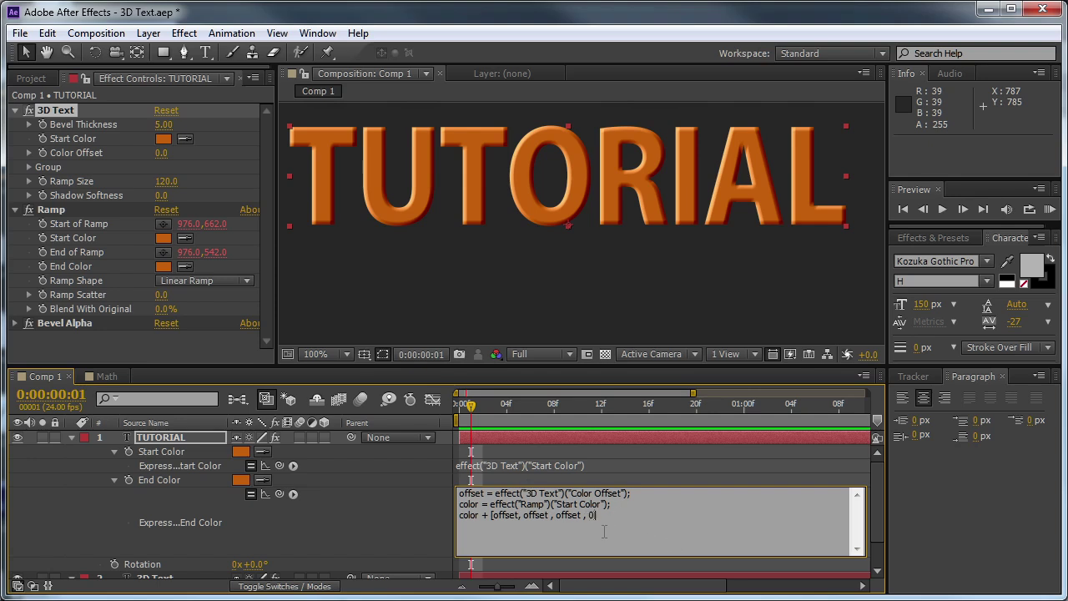
{"action": "type", "text": ";"}
{"action": "left_click", "coordinate": [471, 407]}
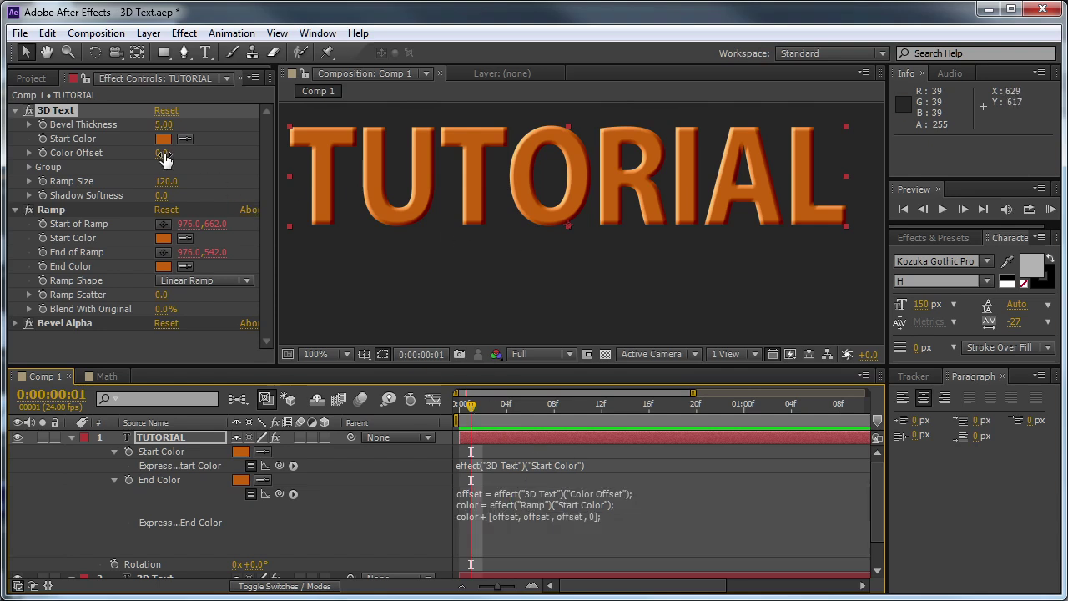
Test the 3D Text effect's Color Offset with the values 2, 1, 0.5 and 11.
{"action": "left_click_drag", "start_coordinate": [161, 152], "coordinate": [162, 152]}
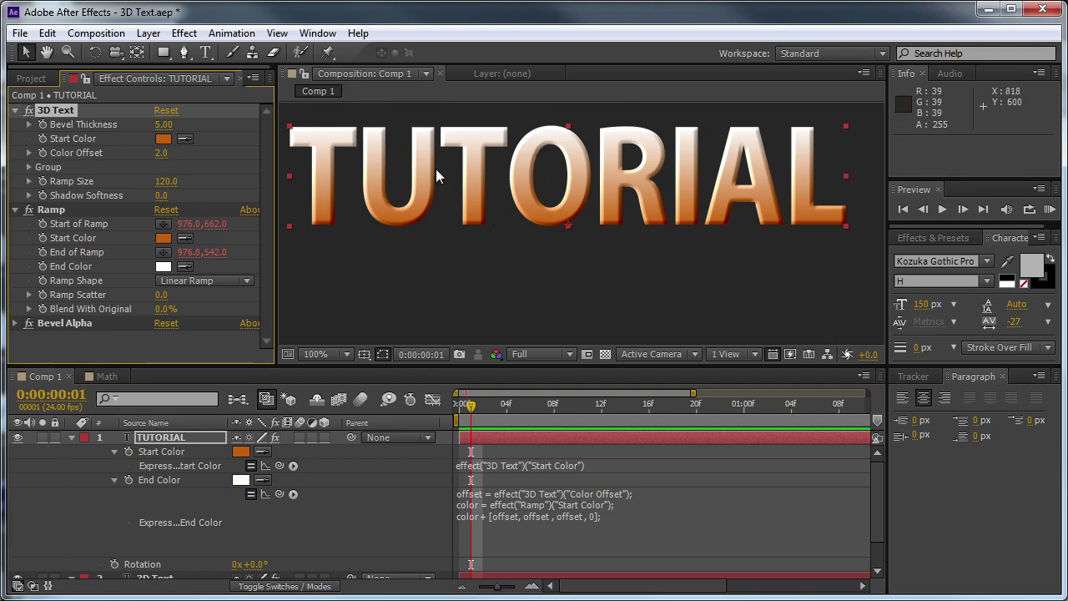
{"action": "left_click", "coordinate": [517, 519]}
{"action": "left_click", "coordinate": [651, 519]}
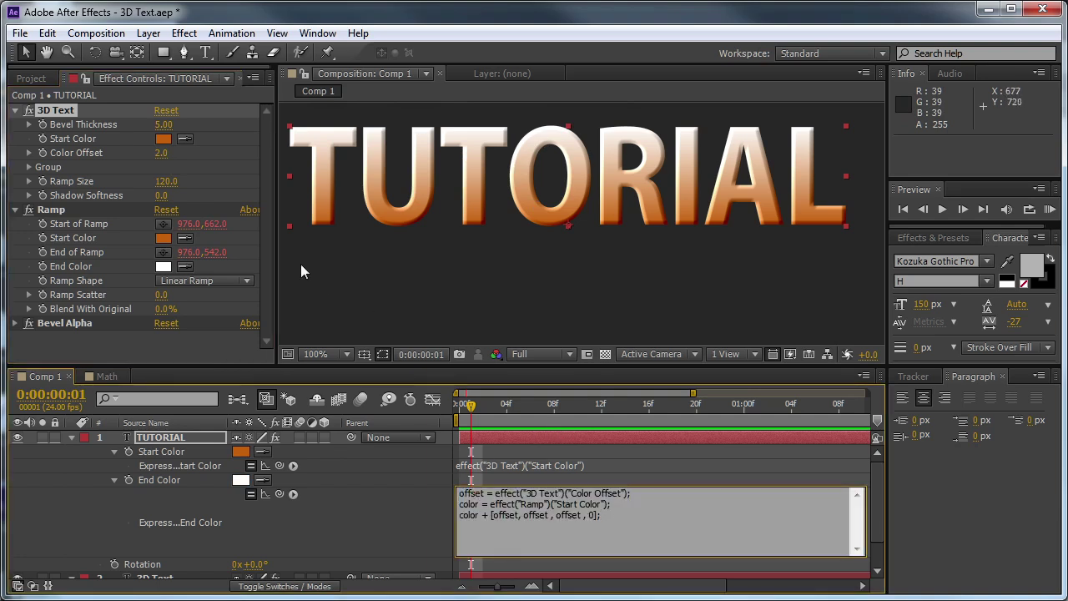
{"action": "left_click", "coordinate": [162, 154]}
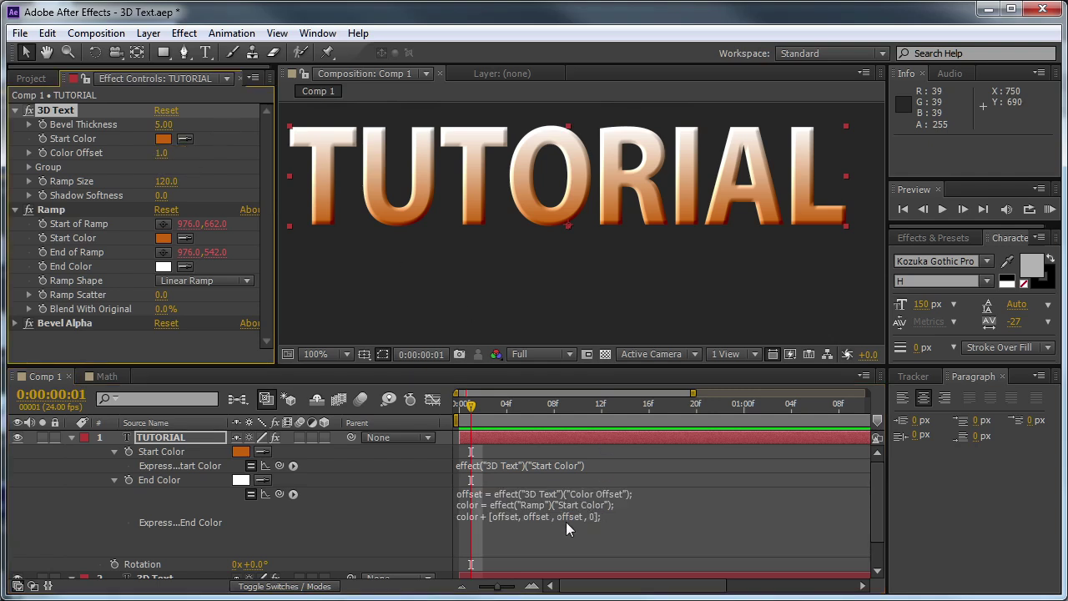
{"action": "left_click", "coordinate": [167, 153]}
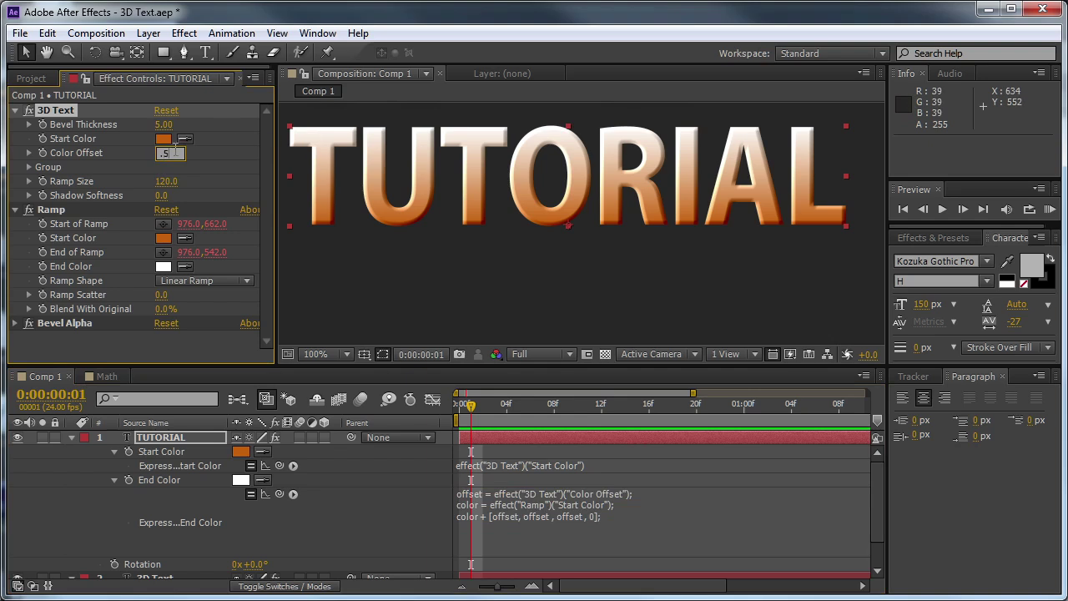
{"action": "type", "text": ".5"}
{"action": "key", "text": "Return"}
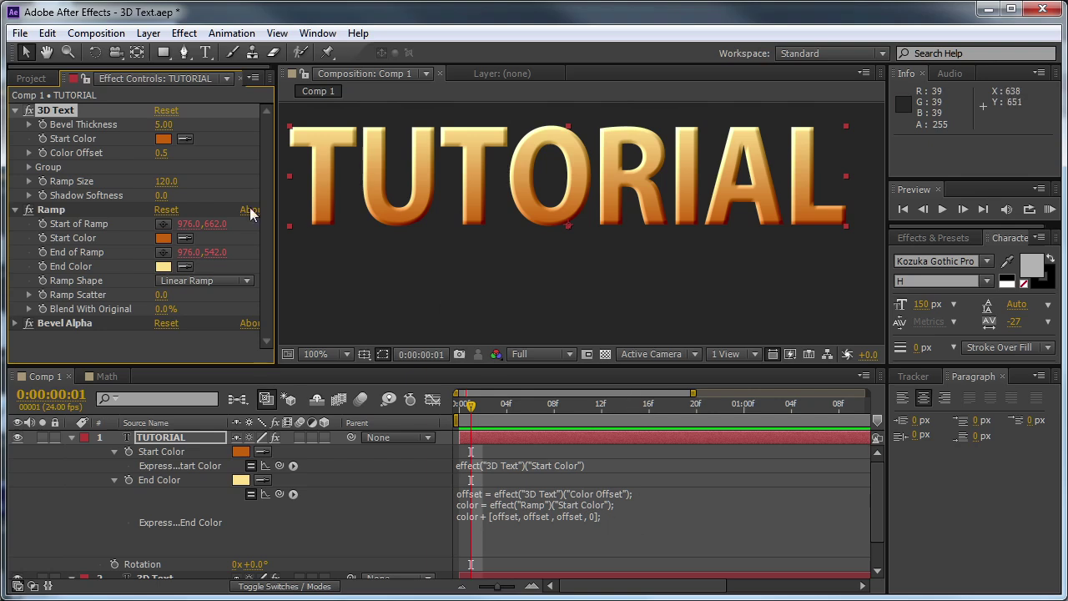
{"action": "mouse_move", "coordinate": [163, 153]}
{"action": "left_mouse_down"}
{"action": "mouse_move", "coordinate": [191, 160]}
{"action": "mouse_move", "coordinate": [168, 159]}
{"action": "left_mouse_up"}
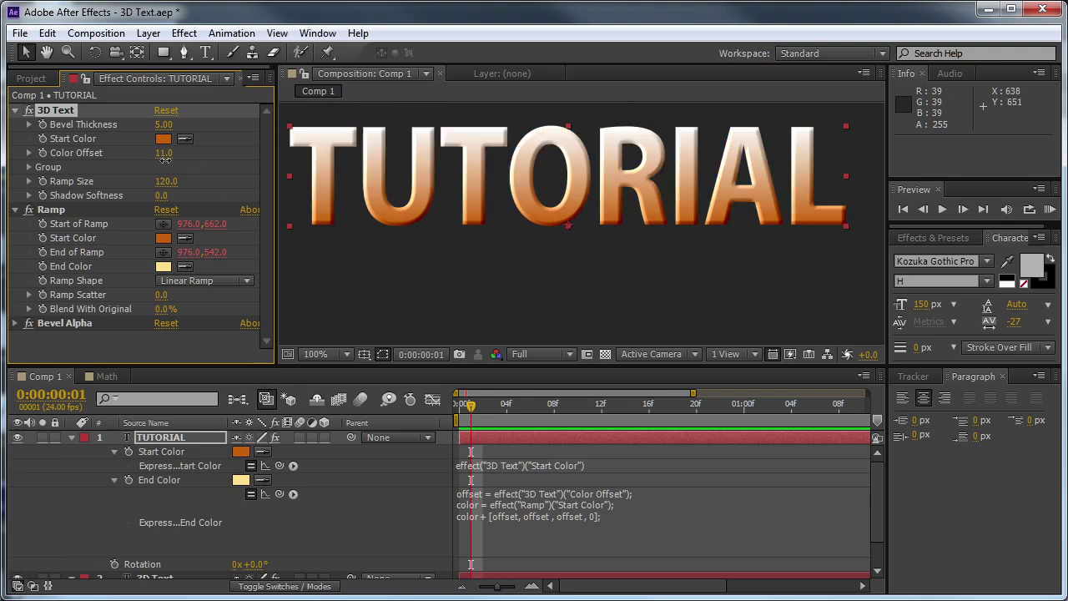
Divide the Color Offset by 100 in the first line of the End Color expression.
{"action": "left_click", "coordinate": [641, 511]}
{"action": "left_click", "coordinate": [636, 504]}
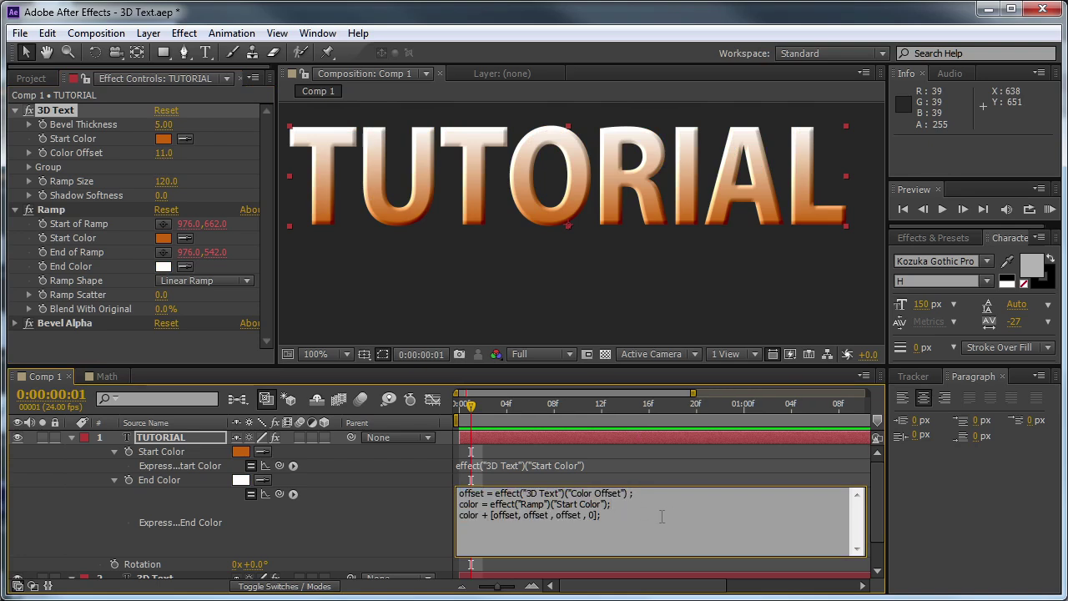
{"action": "type", "text": "/ 100"}
{"action": "key", "text": "KP_Enter"}
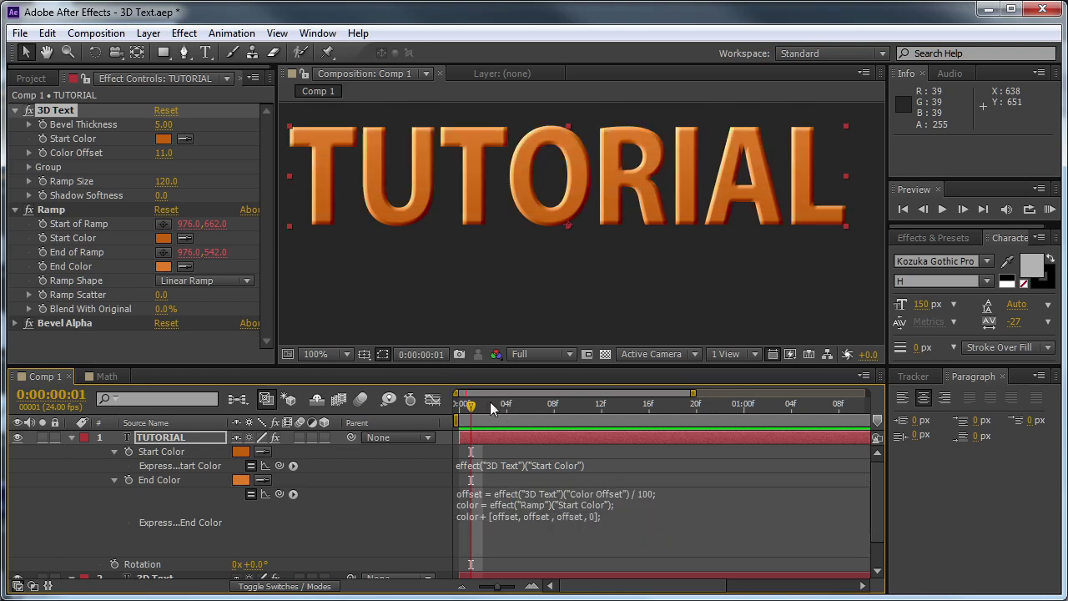
Set the 3D Text effect's Color Offset to 5.7 and save the project.
{"action": "left_click", "coordinate": [26, 154]}
{"action": "mouse_move", "coordinate": [78, 176]}
{"action": "left_mouse_down"}
{"action": "mouse_move", "coordinate": [224, 175]}
{"action": "mouse_move", "coordinate": [64, 174]}
{"action": "left_mouse_up"}
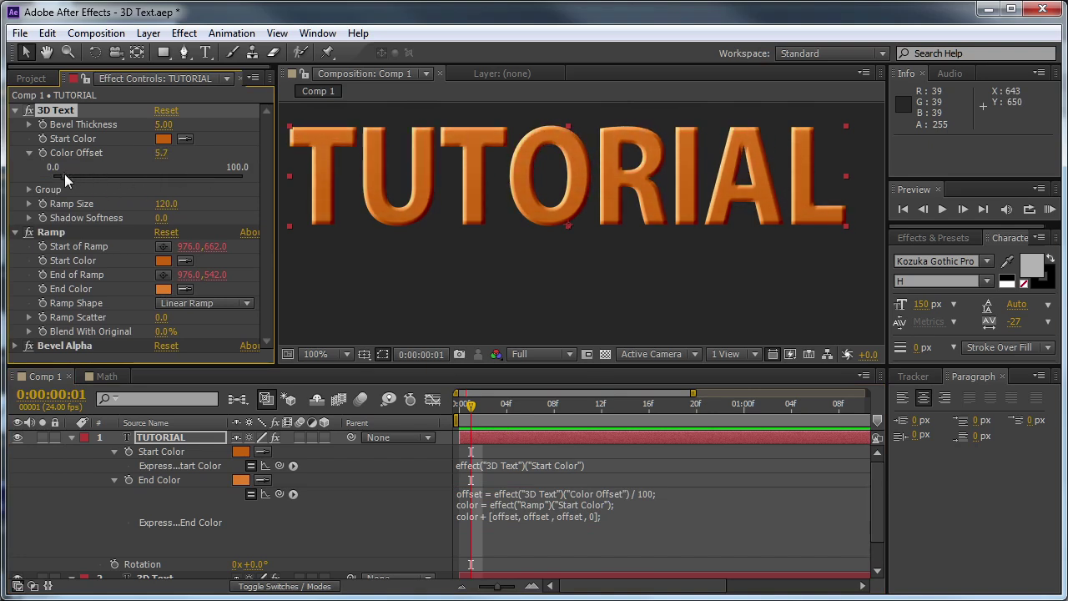
{"action": "key", "text": "ctrl+s"}
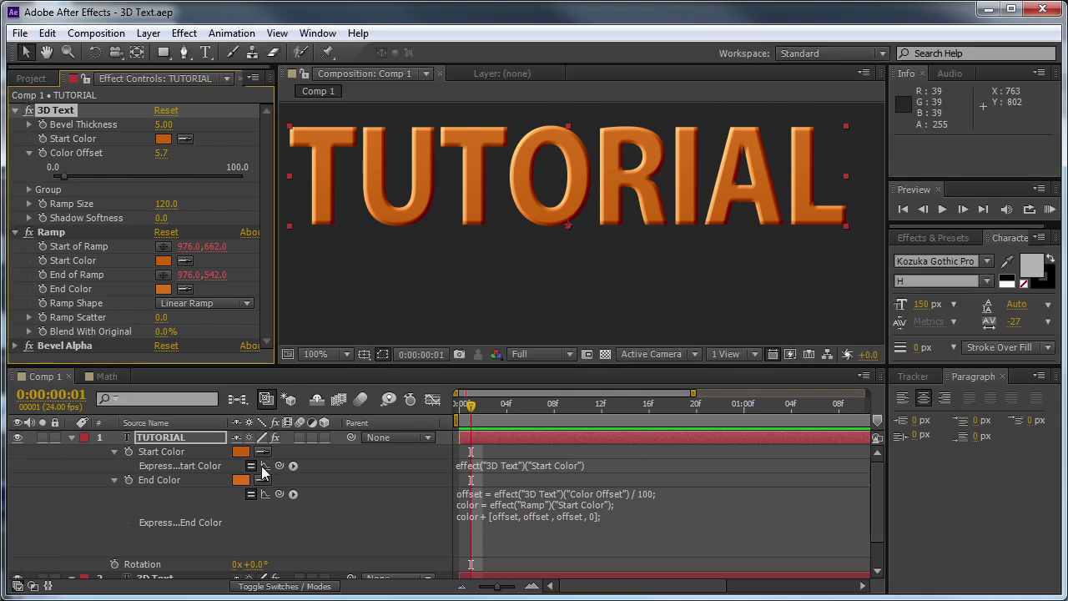
Add the condition if (effect("3D Text")("Custom End Color") == true ) above the existing lines of the Ramp's End Color expression.
{"action": "left_click", "coordinate": [116, 480]}
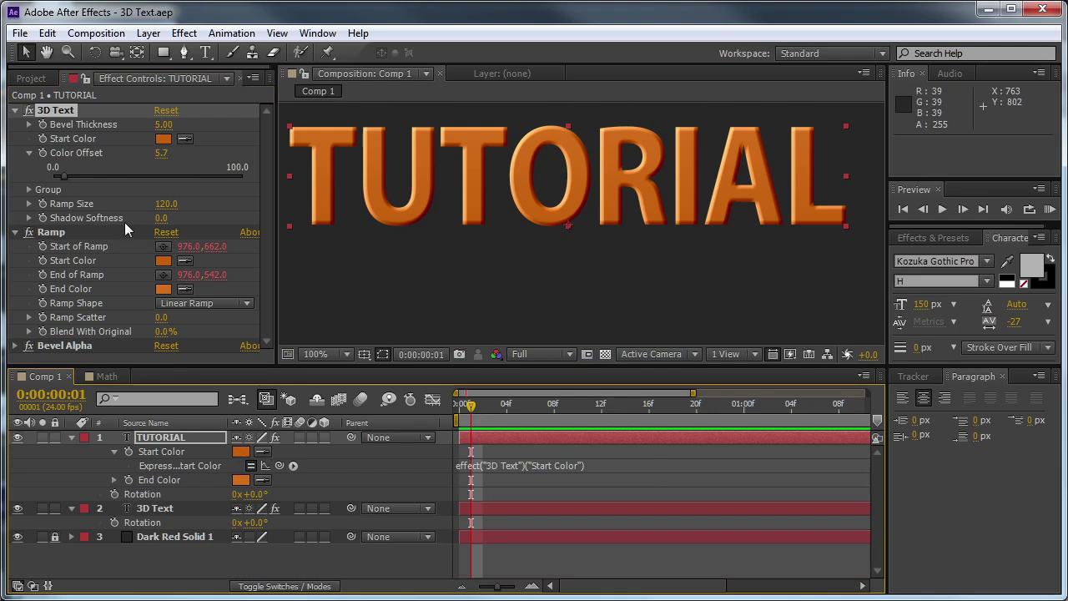
{"action": "left_click", "coordinate": [29, 189]}
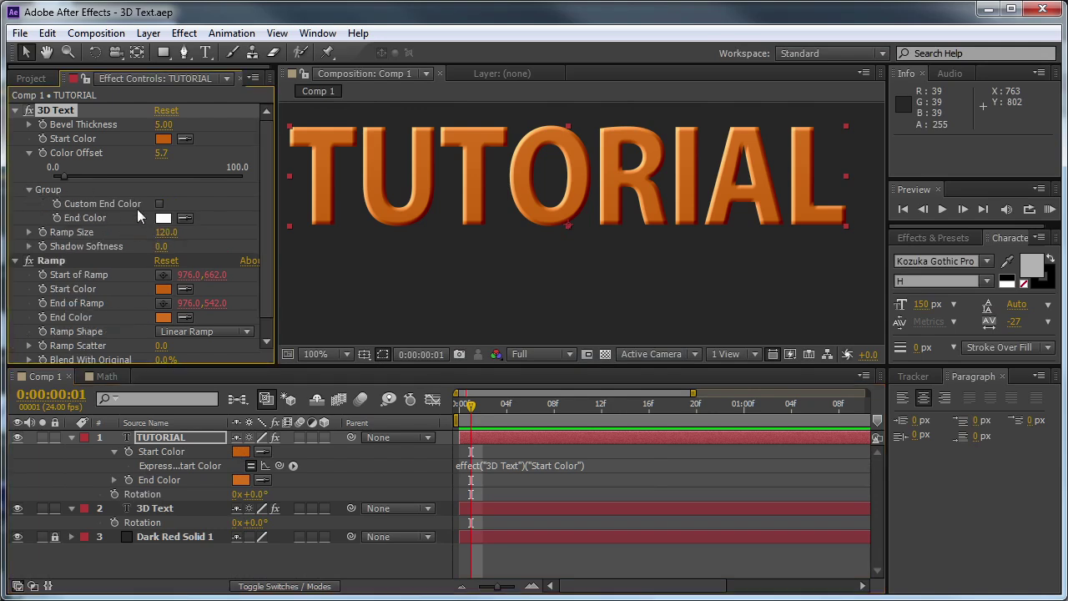
{"action": "left_click", "coordinate": [500, 465]}
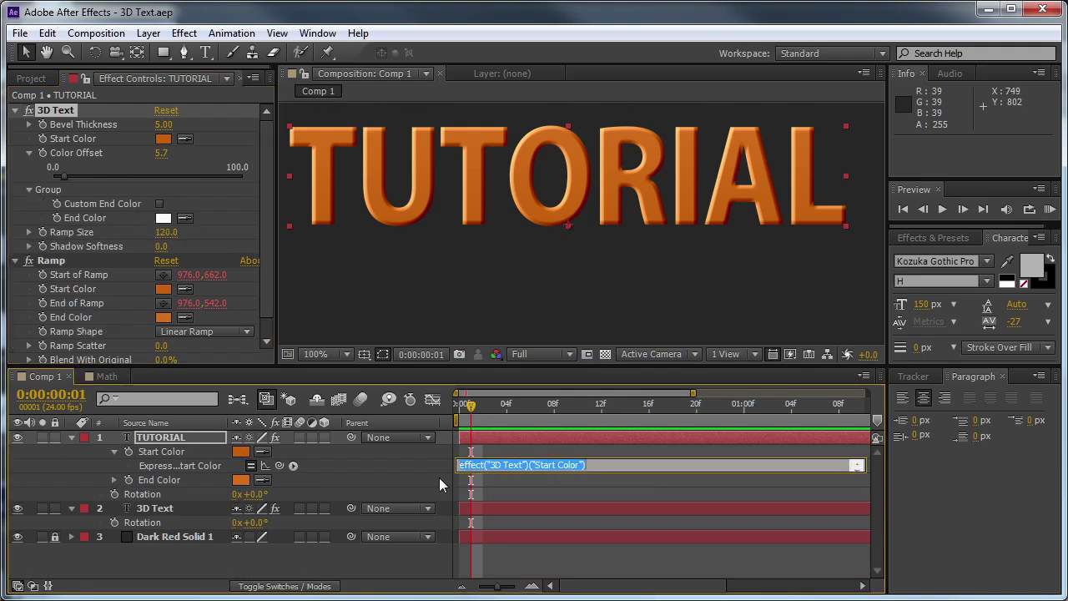
{"action": "left_click", "coordinate": [115, 480]}
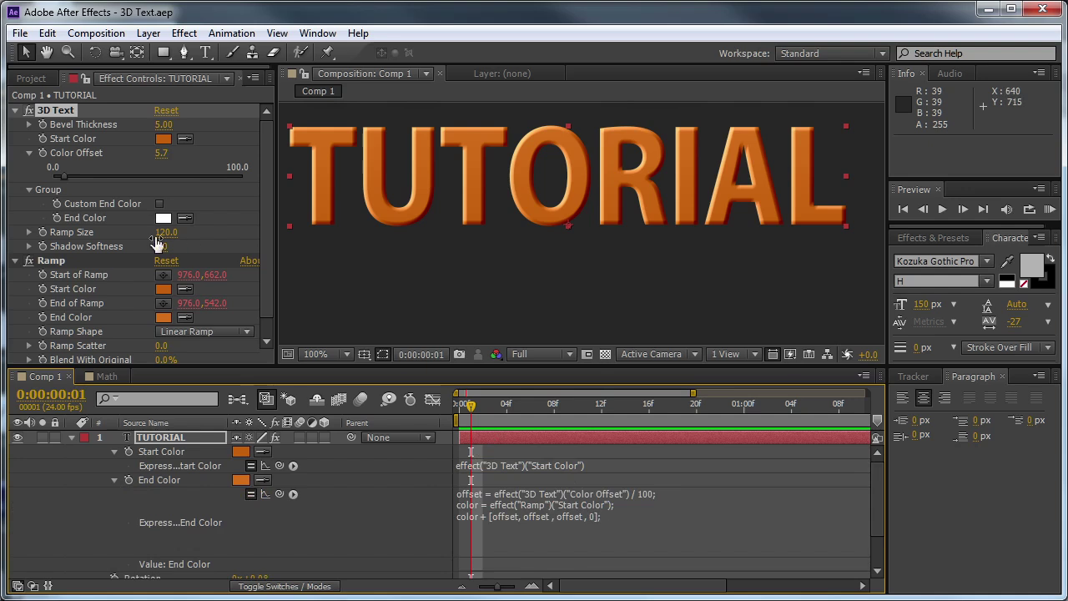
{"action": "left_click", "coordinate": [613, 523]}
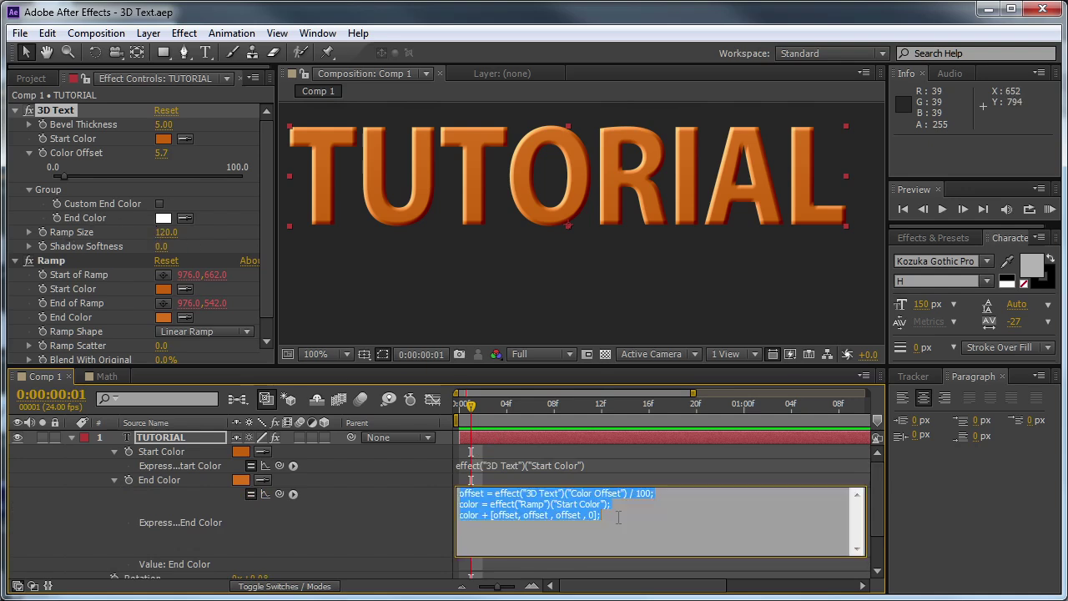
{"action": "left_click", "coordinate": [569, 529]}
{"action": "type", "text": "0"}
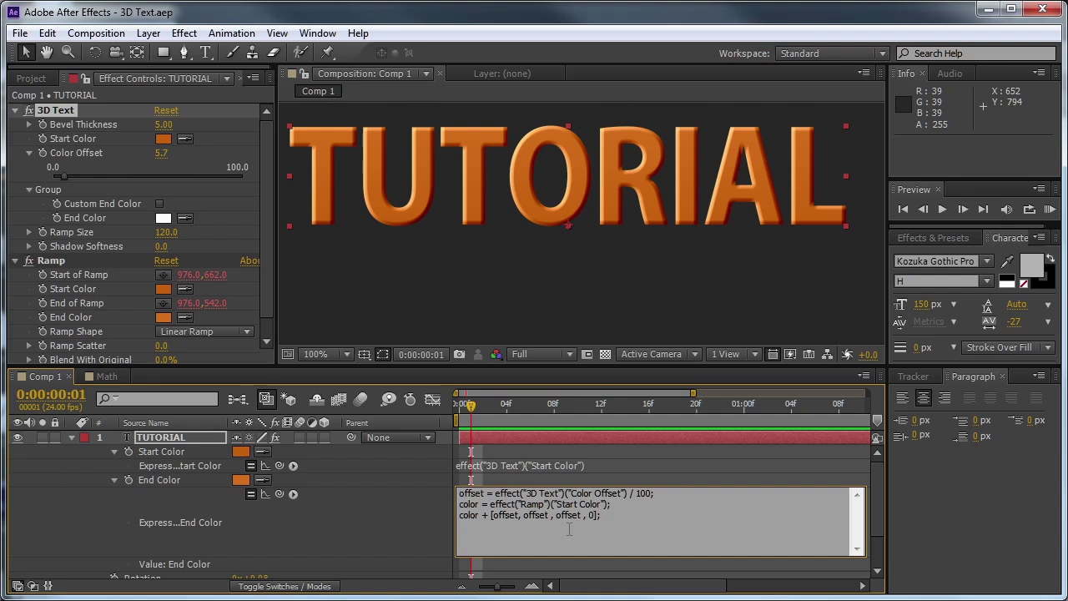
{"action": "key", "text": "ctrl+Home"}
{"action": "key", "text": "Return"}
{"action": "key", "text": "Return"}
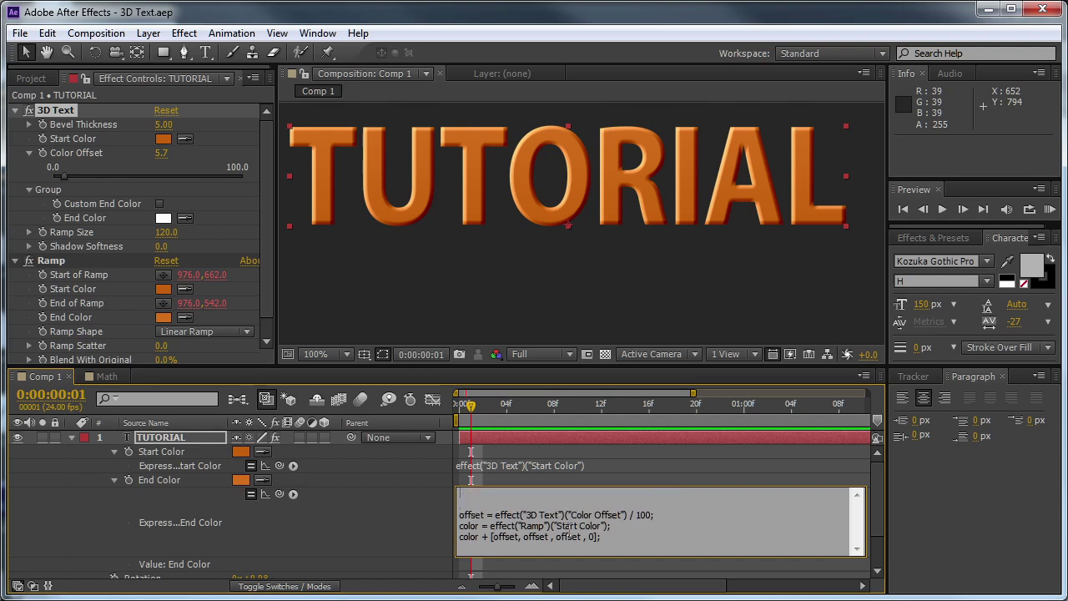
{"action": "type", "text": "if ()"}
{"action": "left_click_drag", "start_coordinate": [278, 493], "coordinate": [115, 200]}
{"action": "type", "text": "== "}
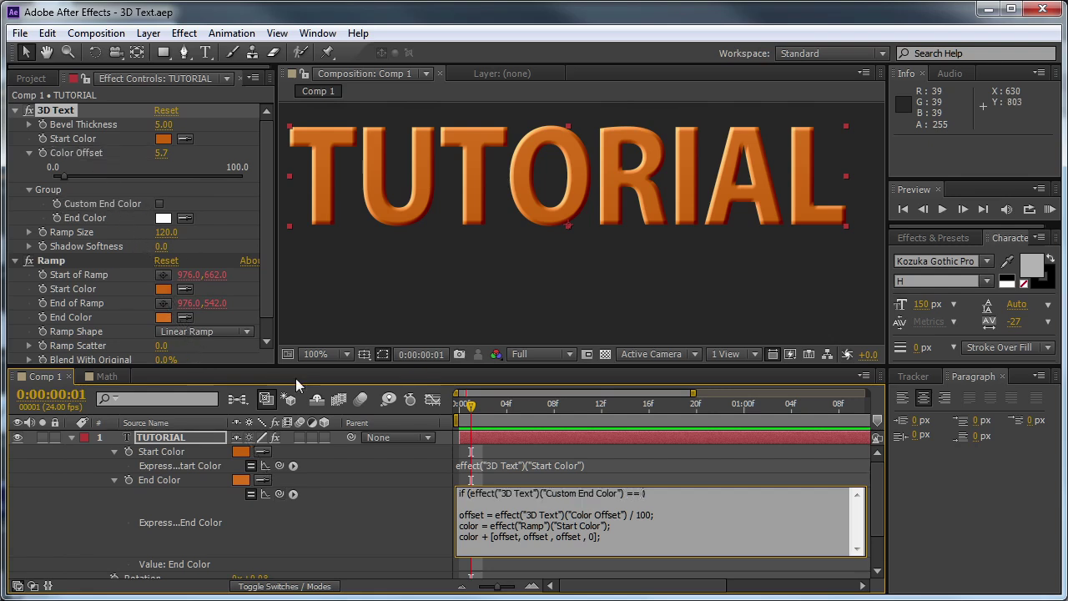
{"action": "type", "text": "true"}
Give the if condition a braced block containing a reference to the 3D Text effect's End Color.
{"action": "type", "text": "{"}
{"action": "key", "text": "Return"}
{"action": "key", "text": "Return"}
{"action": "type", "text": "}"}
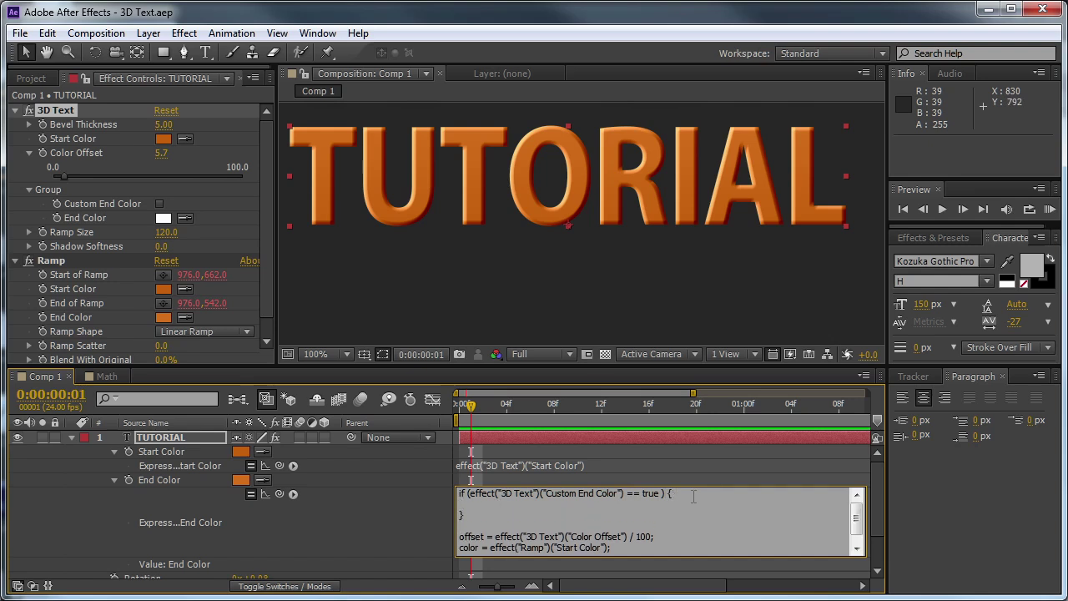
{"action": "left_click_drag", "start_coordinate": [279, 499], "coordinate": [122, 218]}
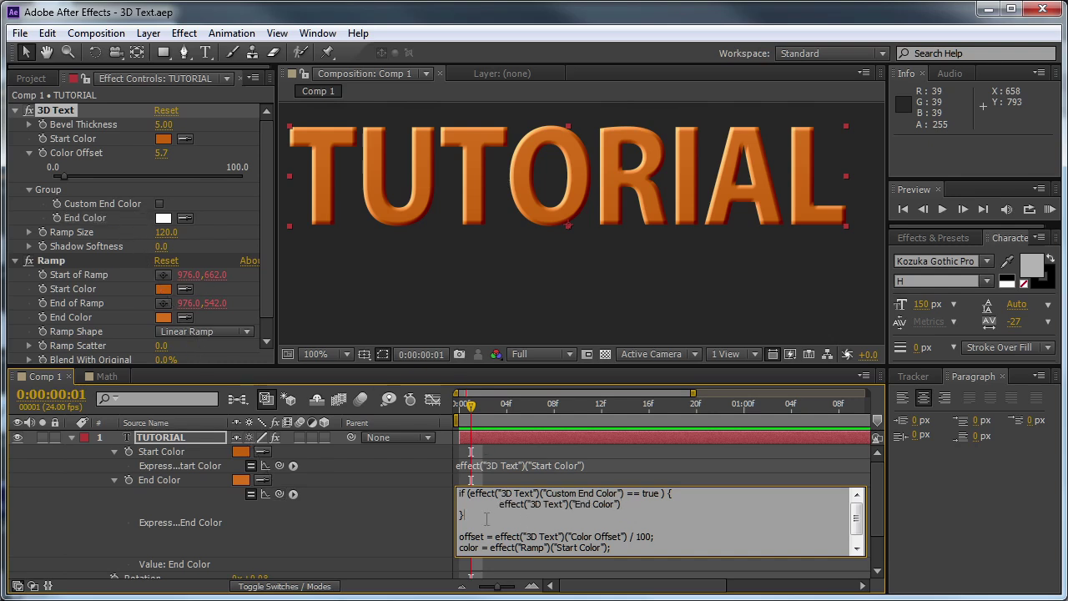
Enclose the existing offset and color lines in an else { } block and apply the End Color expression.
{"action": "type", "text": "else {"}
{"action": "type", "text": "color + [offset, offset , offset , 0];"}
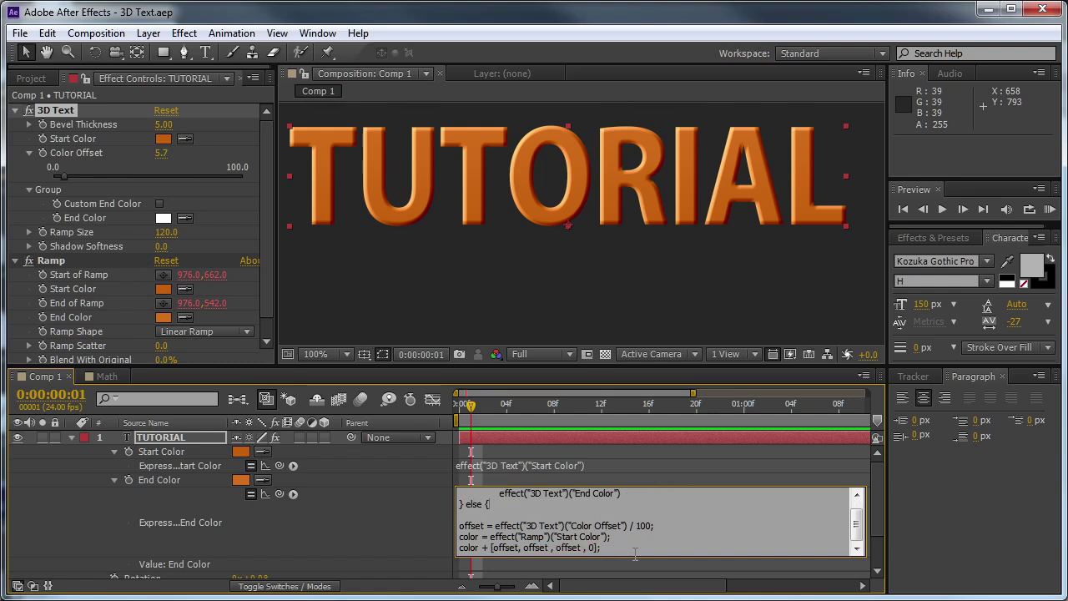
{"action": "key", "text": "Return"}
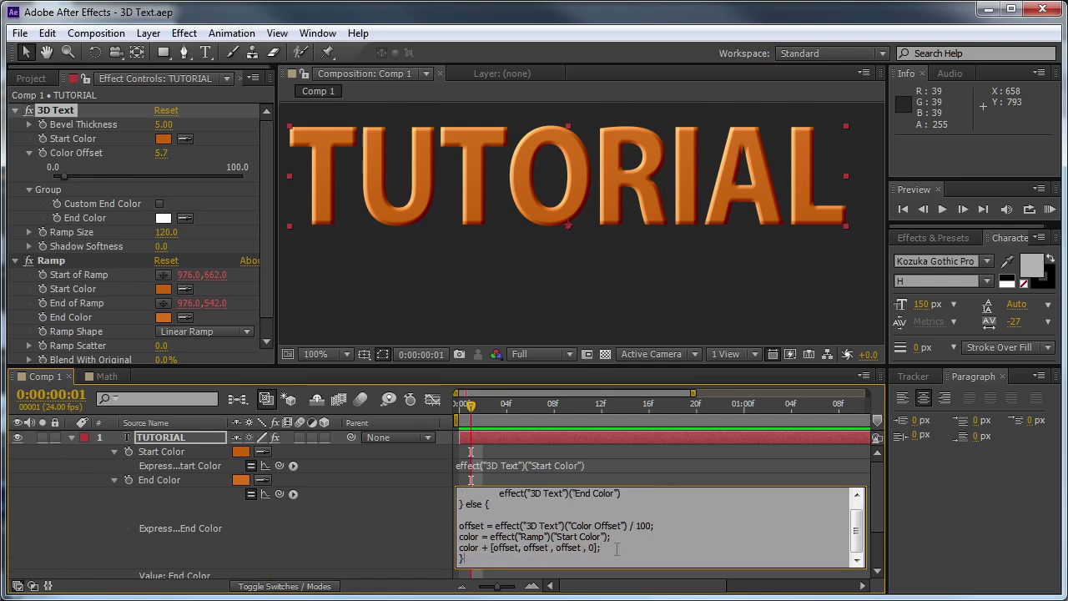
{"action": "left_click", "coordinate": [468, 405]}
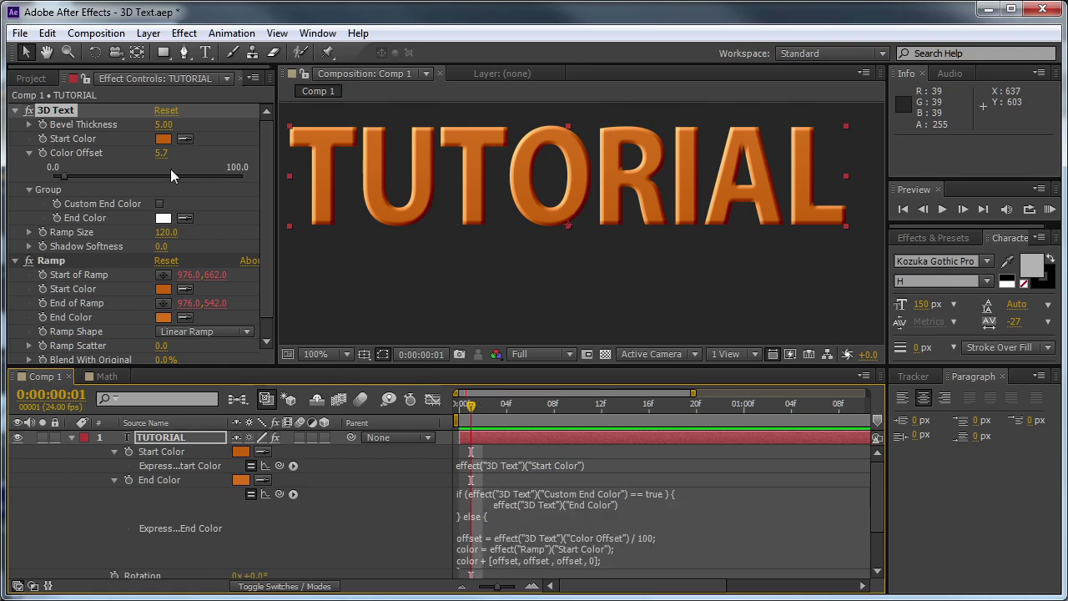
Set the 3D Text effect's Color Offset to 55.9 and enable Custom End Color.
{"action": "left_click_drag", "start_coordinate": [88, 176], "coordinate": [160, 180]}
{"action": "left_click", "coordinate": [160, 204]}
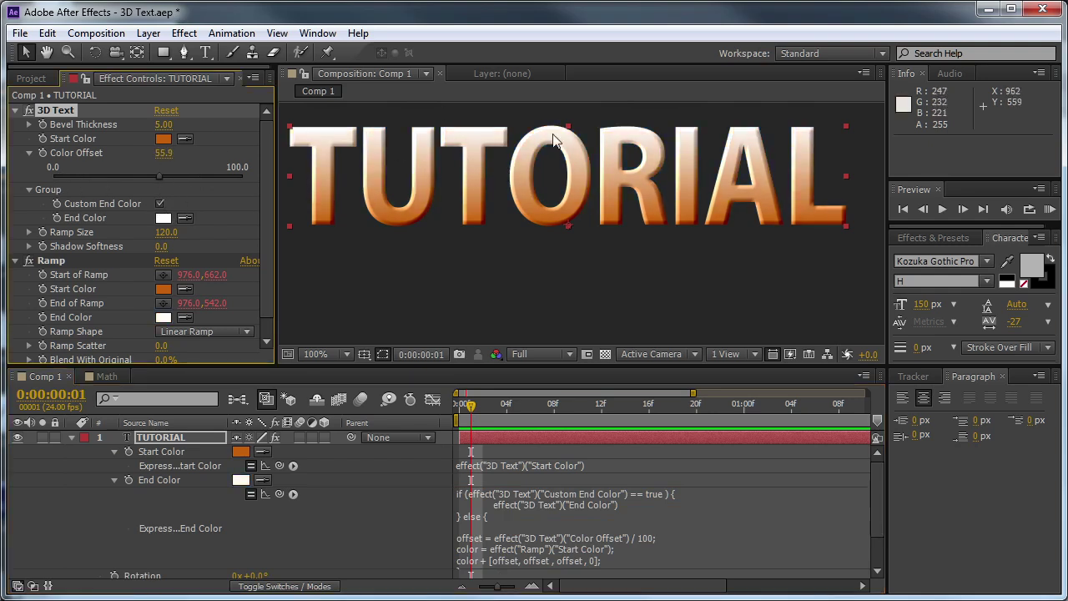
Change the 3D Text effect's custom End Color to a teal green.
{"action": "left_click", "coordinate": [164, 220]}
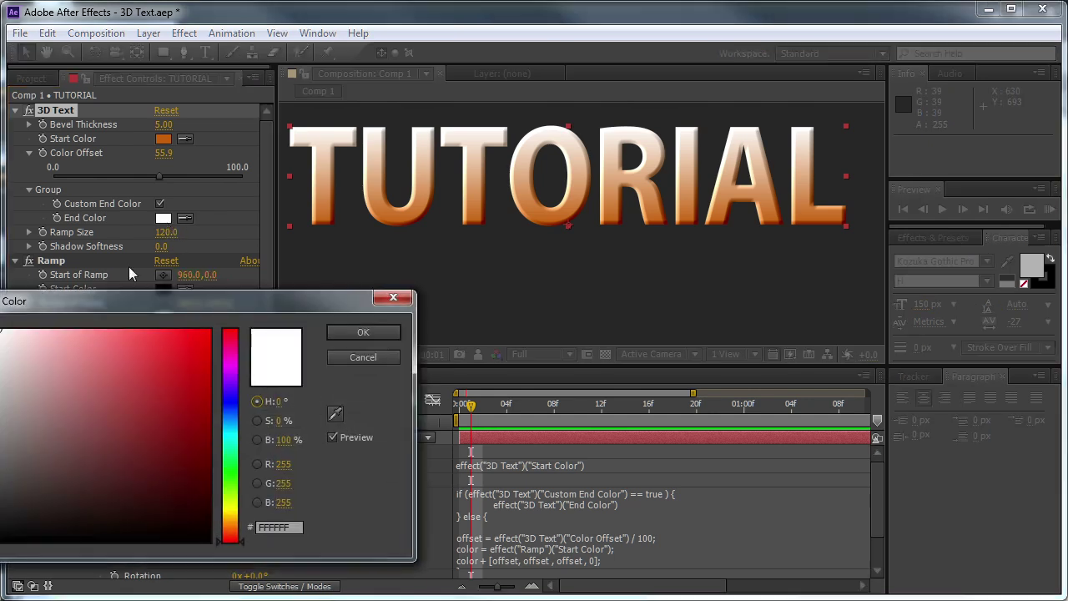
{"action": "left_click_drag", "start_coordinate": [231, 363], "coordinate": [217, 433]}
{"action": "left_click", "coordinate": [200, 369]}
{"action": "left_click_drag", "start_coordinate": [180, 384], "coordinate": [164, 425]}
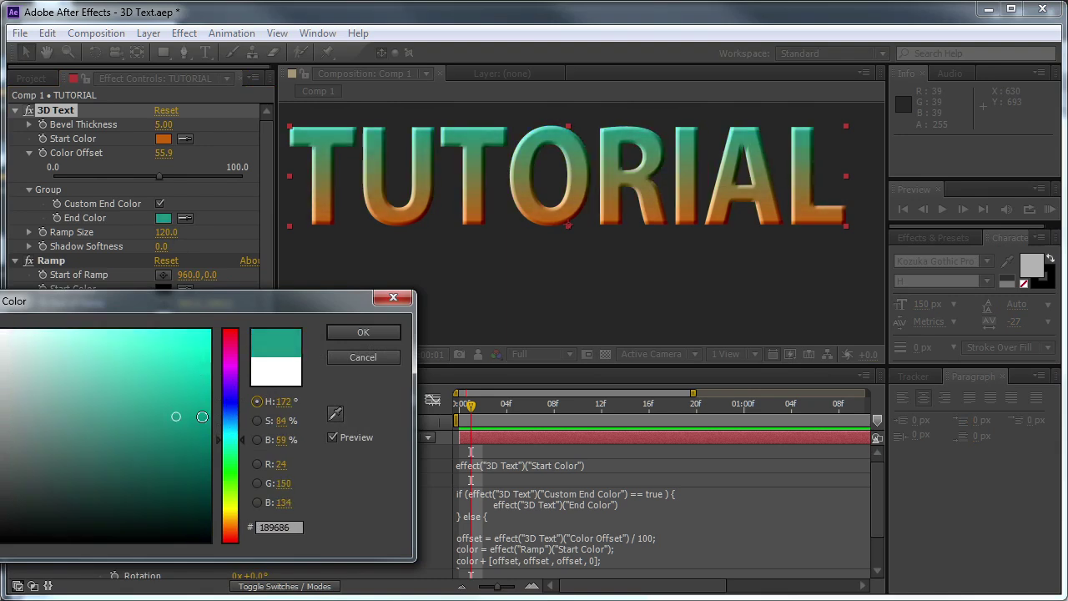
{"action": "left_click", "coordinate": [363, 332]}
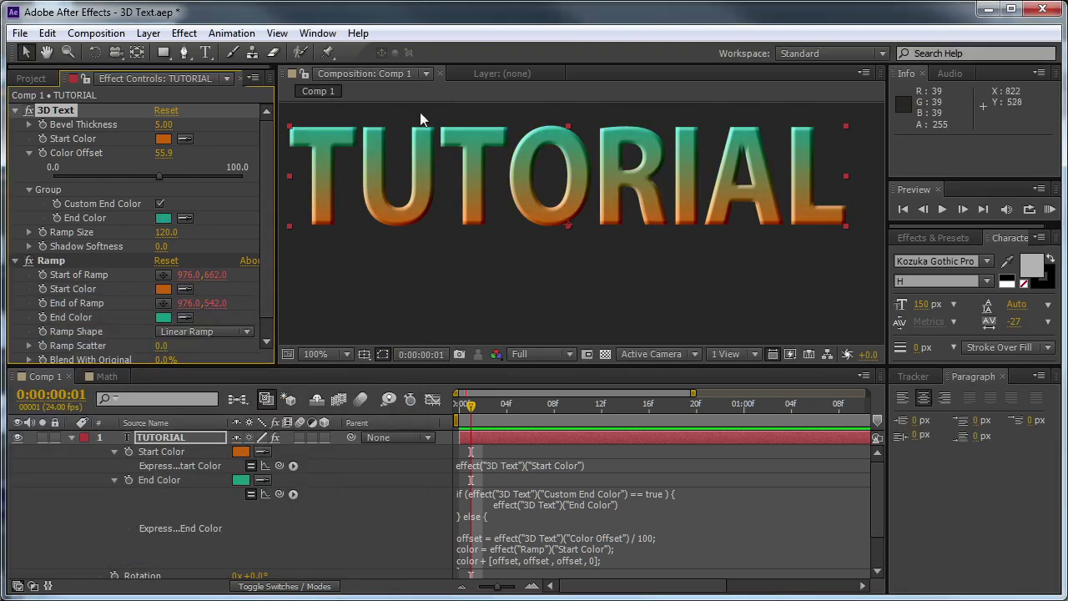
Switch Custom End Color off and on repeatedly to compare both gradients, leaving it enabled.
{"action": "left_click", "coordinate": [159, 204]}
{"action": "left_click", "coordinate": [159, 204]}
{"action": "left_click", "coordinate": [159, 205]}
{"action": "left_click", "coordinate": [159, 204]}
{"action": "left_click", "coordinate": [159, 205]}
{"action": "left_click", "coordinate": [160, 205]}
{"action": "left_click", "coordinate": [159, 204]}
{"action": "left_click", "coordinate": [160, 204]}
Add a Drop Shadow effect to the TUTORIAL layer and set its Distance to 0.
{"action": "left_click", "coordinate": [30, 189]}
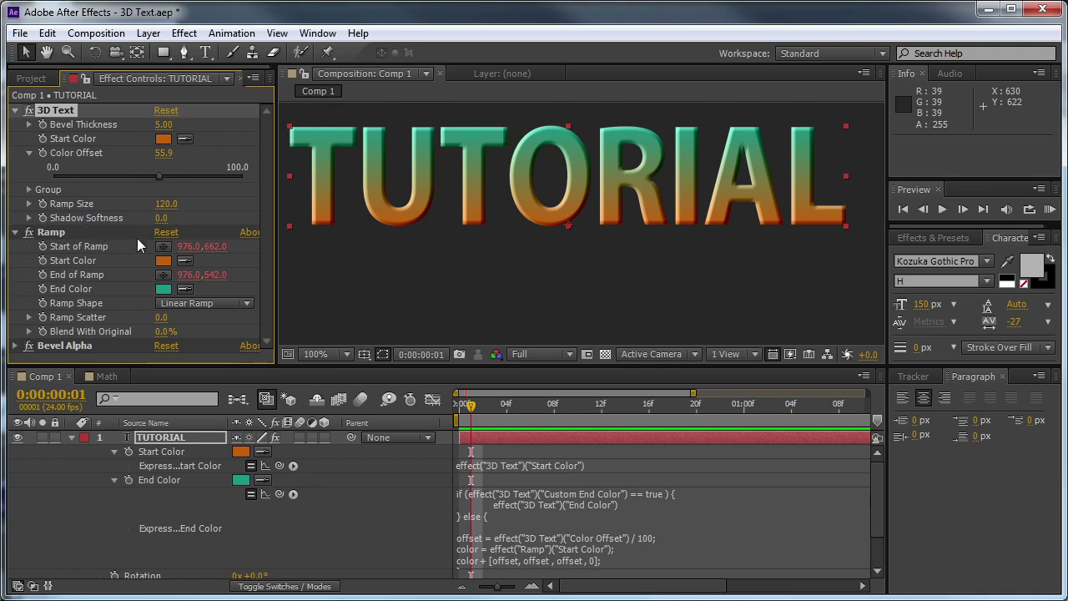
{"action": "left_click", "coordinate": [16, 231]}
{"action": "left_click", "coordinate": [183, 33]}
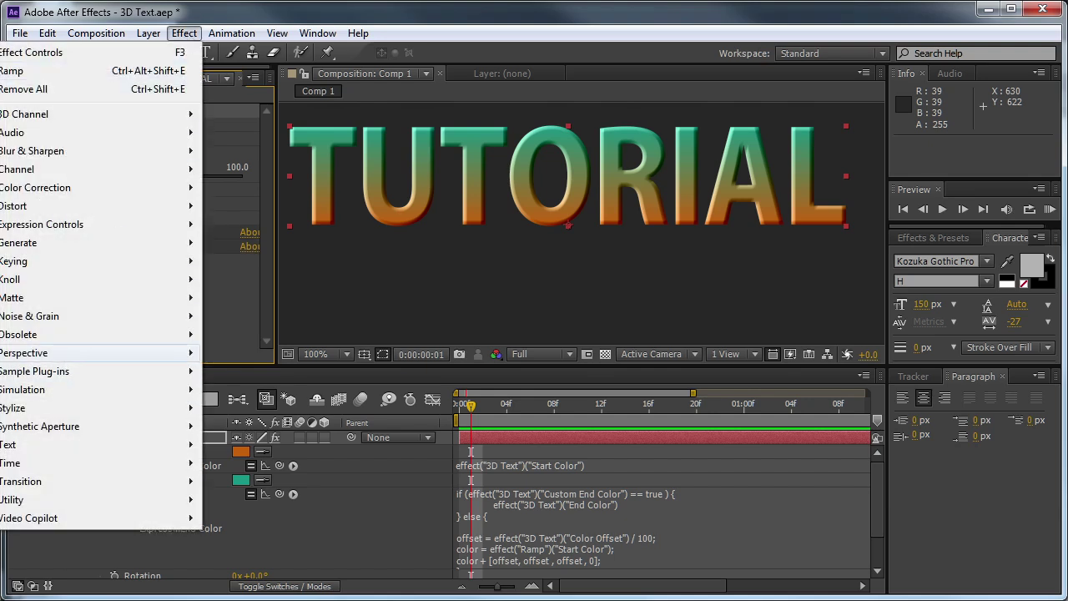
{"action": "left_click", "coordinate": [250, 425]}
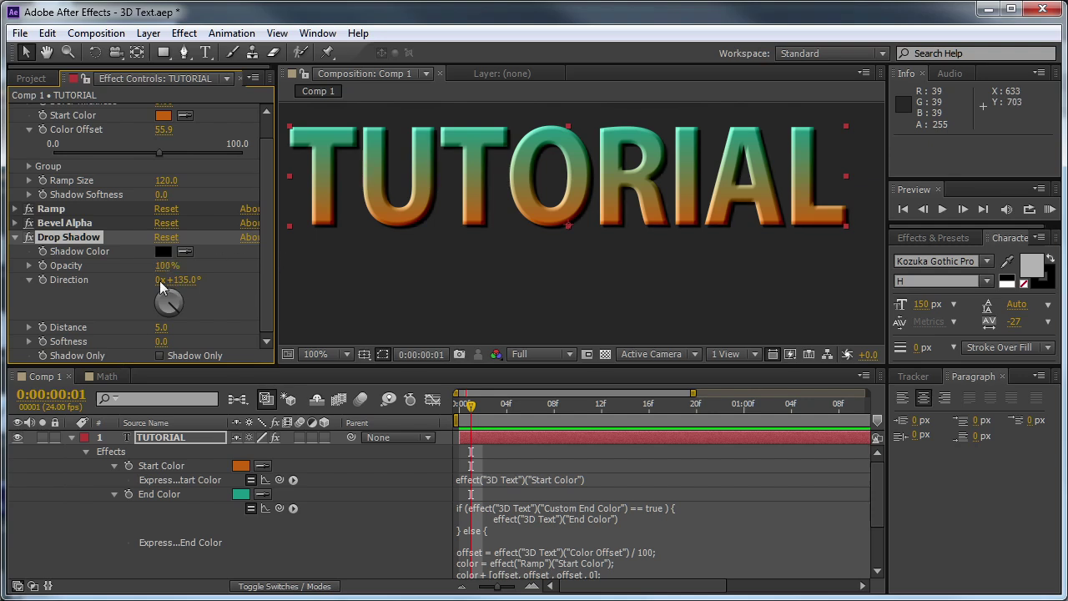
{"action": "left_click_drag", "start_coordinate": [160, 328], "coordinate": [112, 336]}
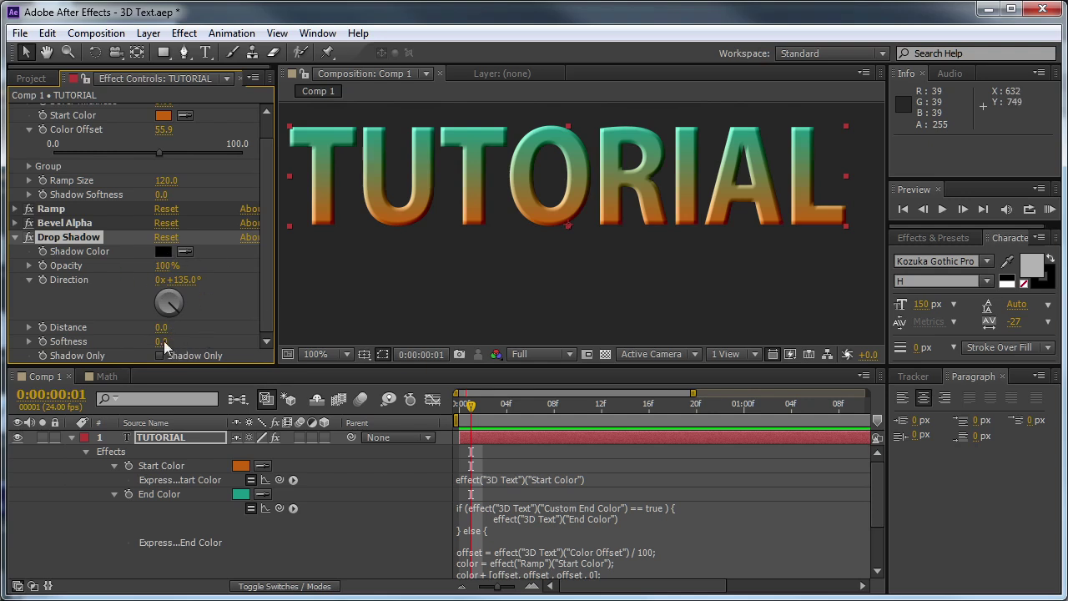
Link the Drop Shadow's Softness to the 3D Text effect's Shadow Softness with an expression.
{"action": "left_click", "coordinate": [42, 341], "text": "alt"}
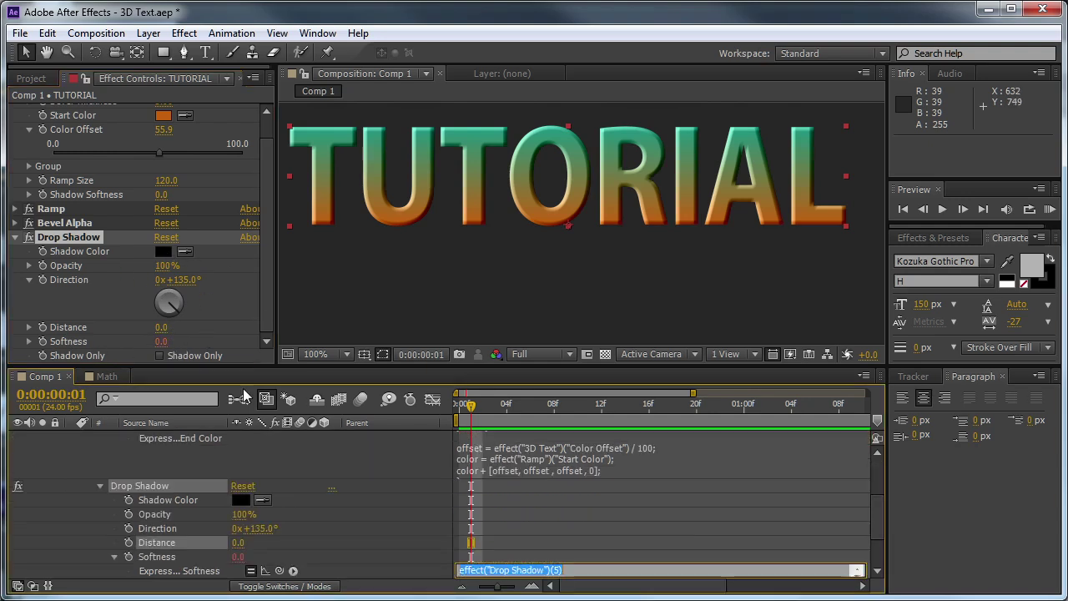
{"action": "left_click_drag", "start_coordinate": [280, 571], "coordinate": [87, 194]}
{"action": "left_click", "coordinate": [474, 409]}
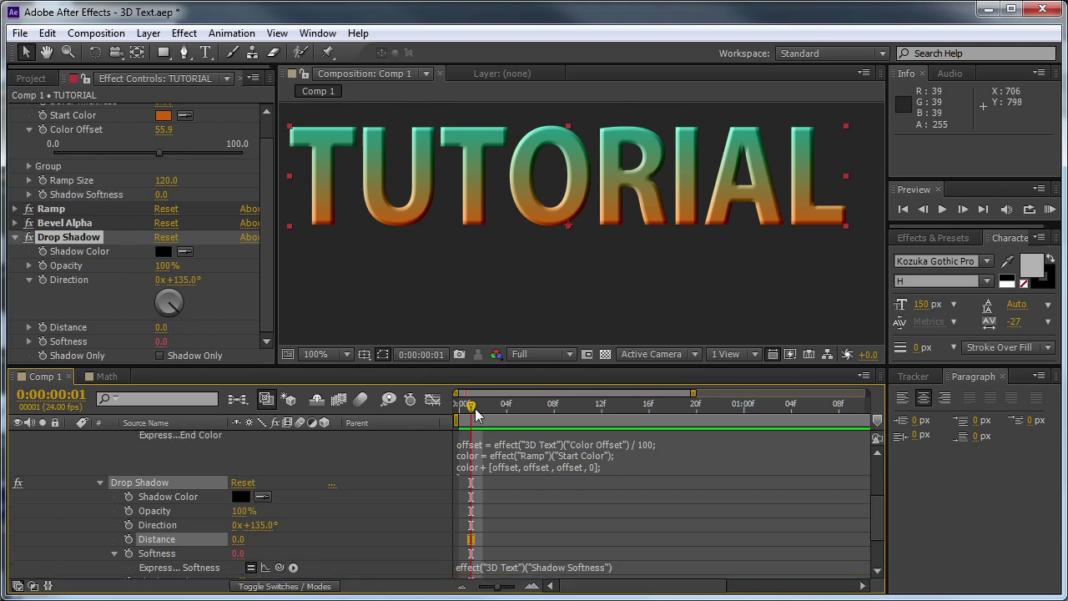
Adjust Shadow Softness to 54 and then 44, checking the shadow over the transparency grid with the Dark Red Solid 1 layer hidden.
{"action": "left_click_drag", "start_coordinate": [161, 198], "coordinate": [231, 199]}
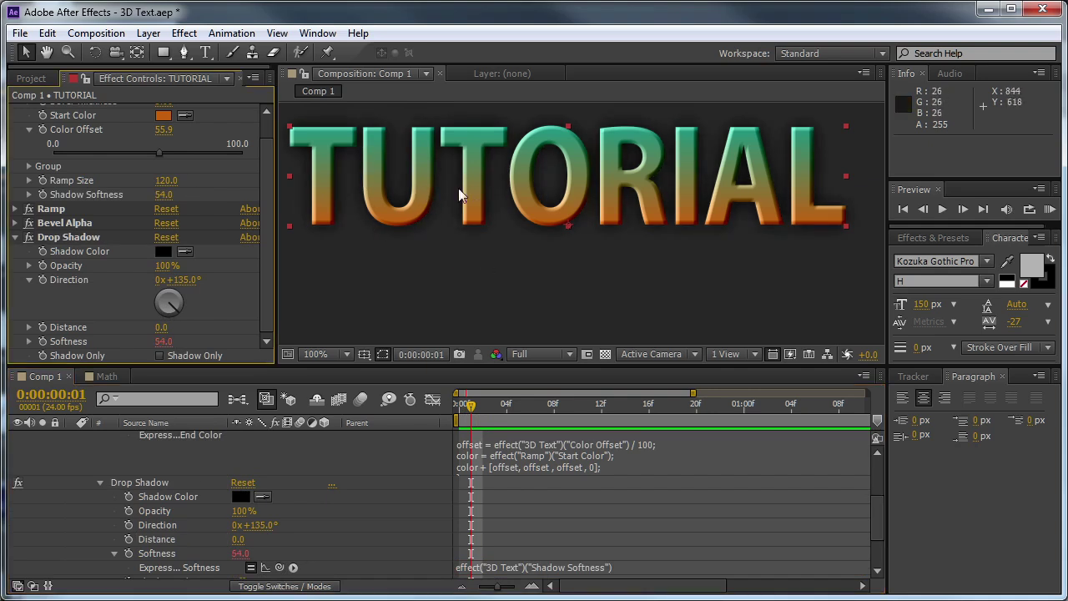
{"action": "scroll", "coordinate": [190, 505], "scroll_direction": "down", "scroll_amount": 1}
{"action": "scroll", "coordinate": [191, 505], "scroll_direction": "down", "scroll_amount": 1}
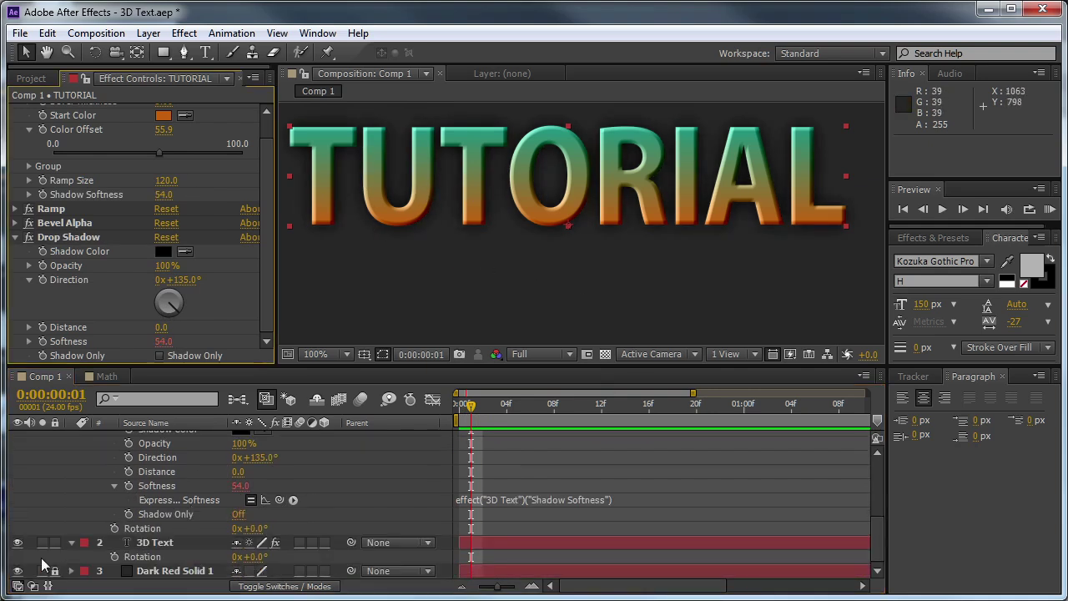
{"action": "left_click", "coordinate": [605, 355]}
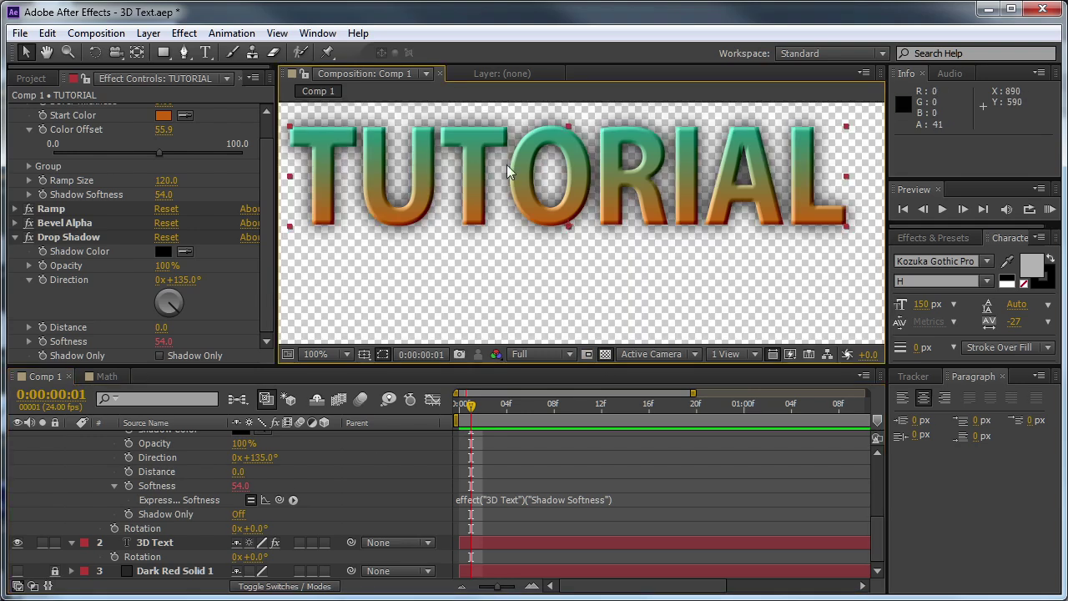
{"action": "mouse_move", "coordinate": [162, 195]}
{"action": "left_mouse_down"}
{"action": "mouse_move", "coordinate": [199, 194]}
{"action": "mouse_move", "coordinate": [152, 194]}
{"action": "left_mouse_up"}
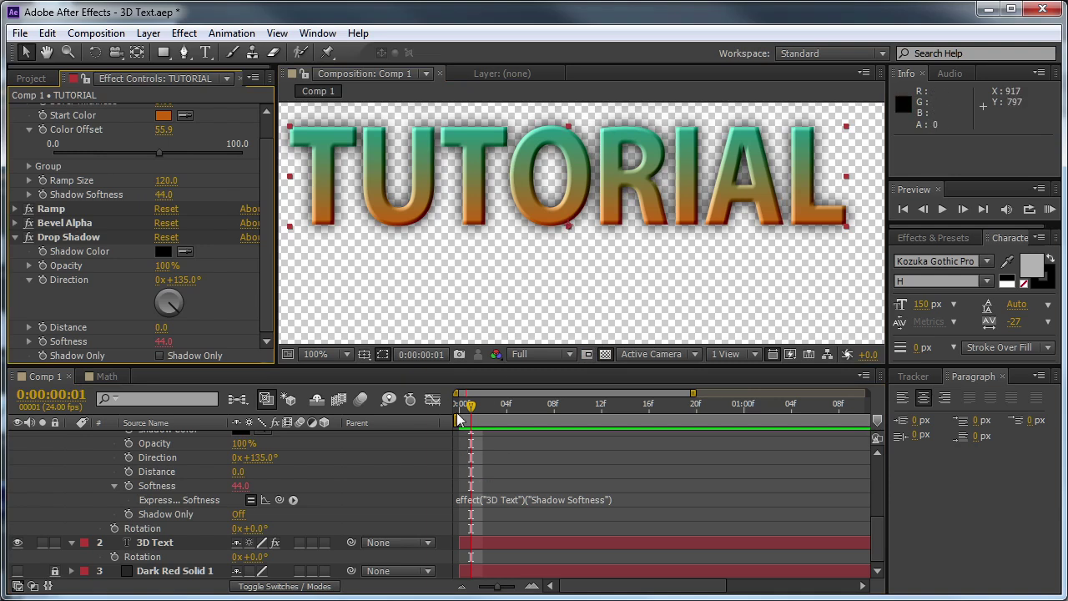
Turn off the transparency grid and make the Dark Red Solid 1 layer visible again.
{"action": "scroll", "coordinate": [460, 421], "scroll_direction": "up", "scroll_amount": 1}
{"action": "left_click", "coordinate": [605, 355]}
{"action": "scroll", "coordinate": [55, 570], "scroll_direction": "down", "scroll_amount": 2}
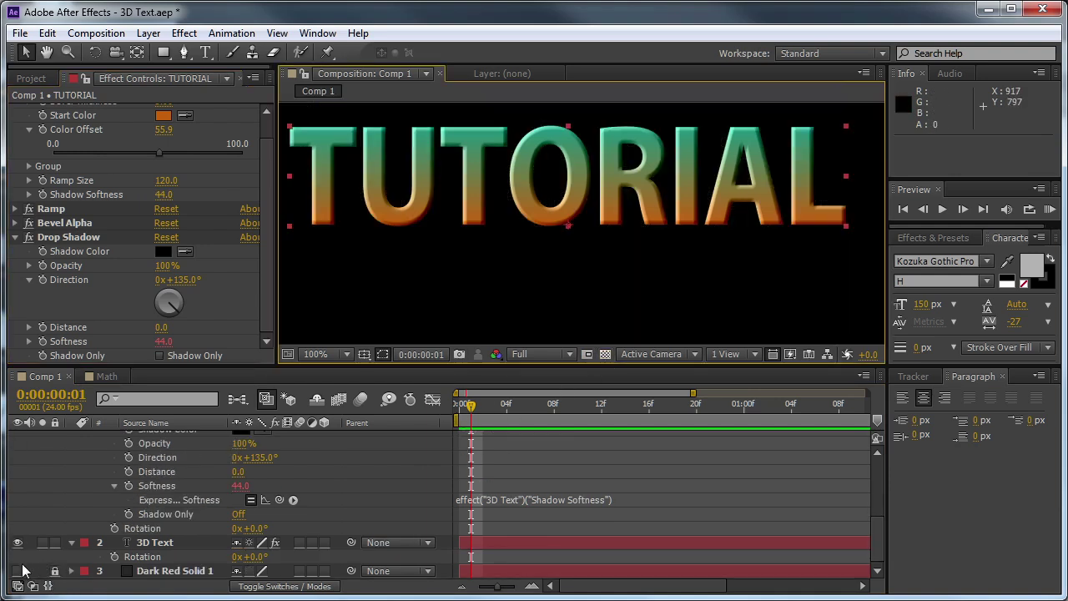
{"action": "scroll", "coordinate": [474, 238], "scroll_direction": "down", "scroll_amount": 2}
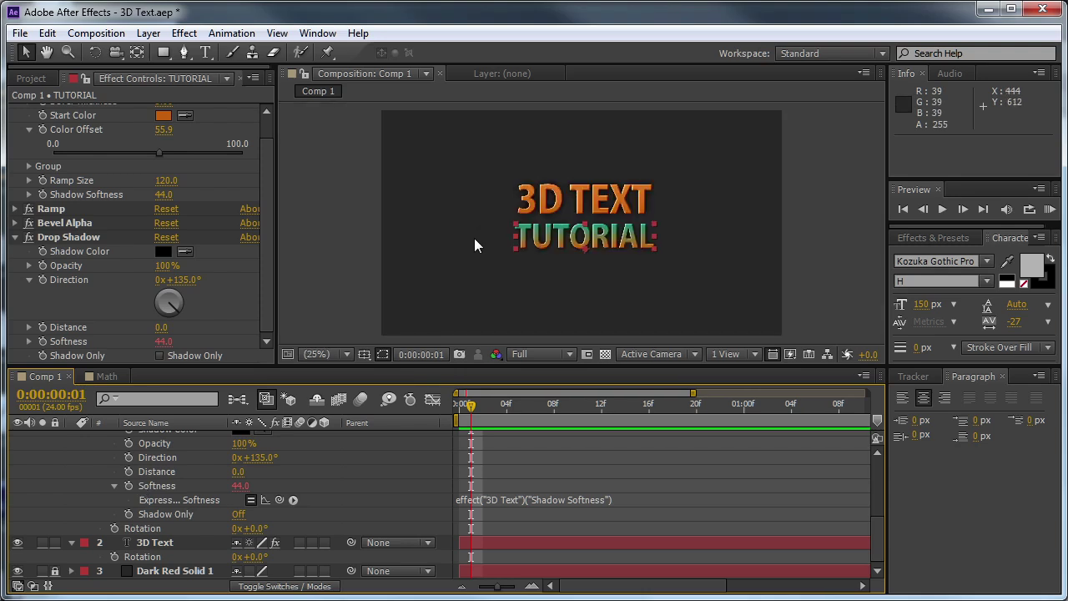
{"action": "scroll", "coordinate": [510, 251], "scroll_direction": "up", "scroll_amount": 2}
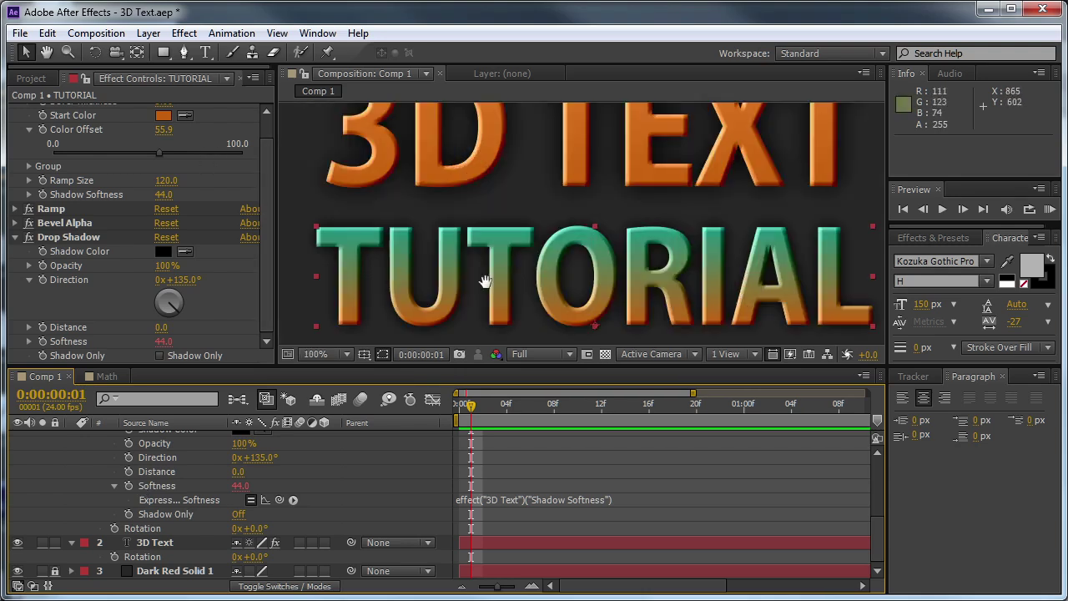
{"action": "scroll", "coordinate": [574, 268], "scroll_direction": "down", "scroll_amount": 2}
{"action": "left_click_drag", "start_coordinate": [574, 268], "coordinate": [581, 274]}
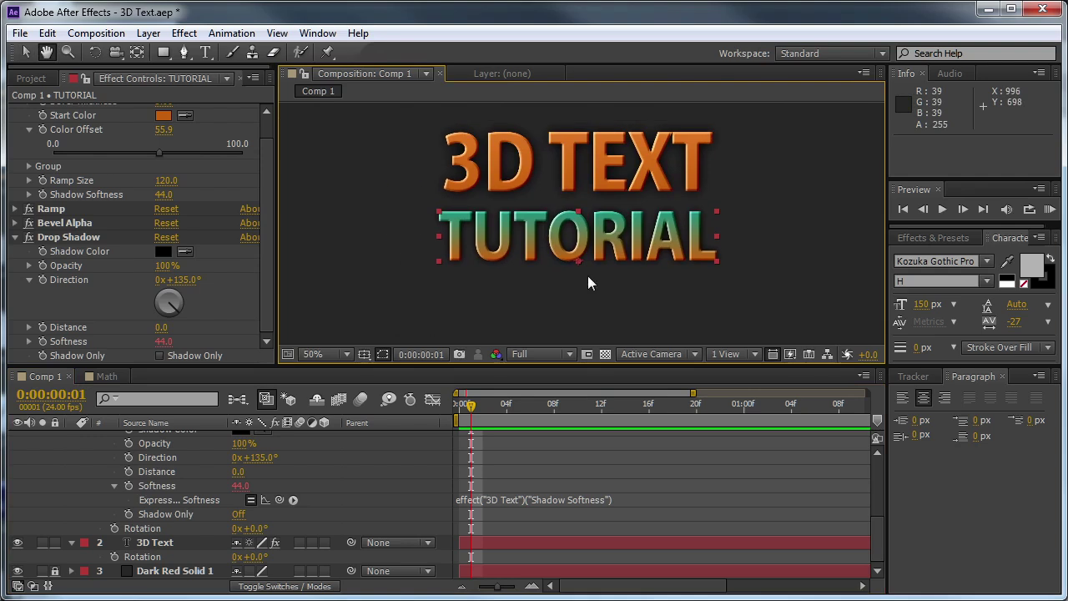
Save the TUTORIAL layer's 3D Text, Ramp, Bevel Alpha and Drop Shadow effects as an animation preset, replacing Test Ramp.ffx.
{"action": "scroll", "coordinate": [265, 170], "scroll_direction": "up", "scroll_amount": 1}
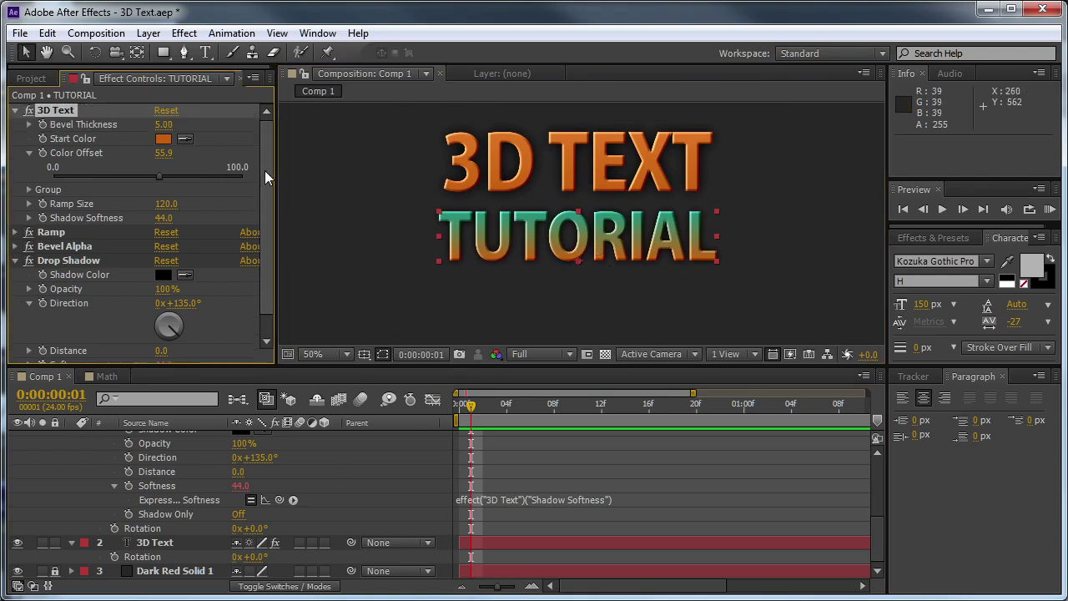
{"action": "left_click", "coordinate": [15, 260]}
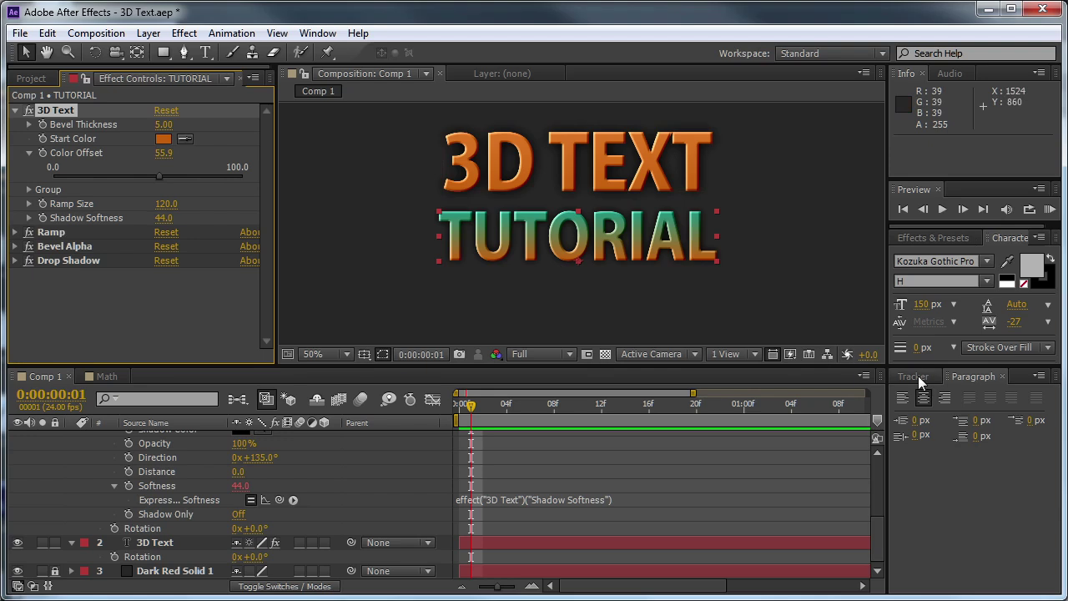
{"action": "left_click", "coordinate": [924, 240]}
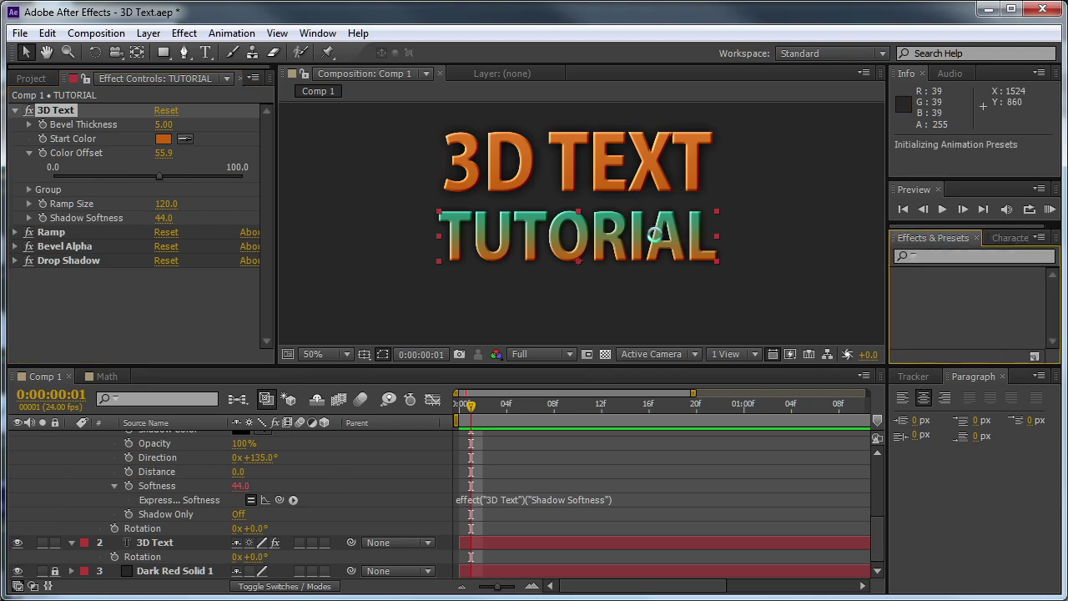
{"action": "left_click", "coordinate": [97, 262]}
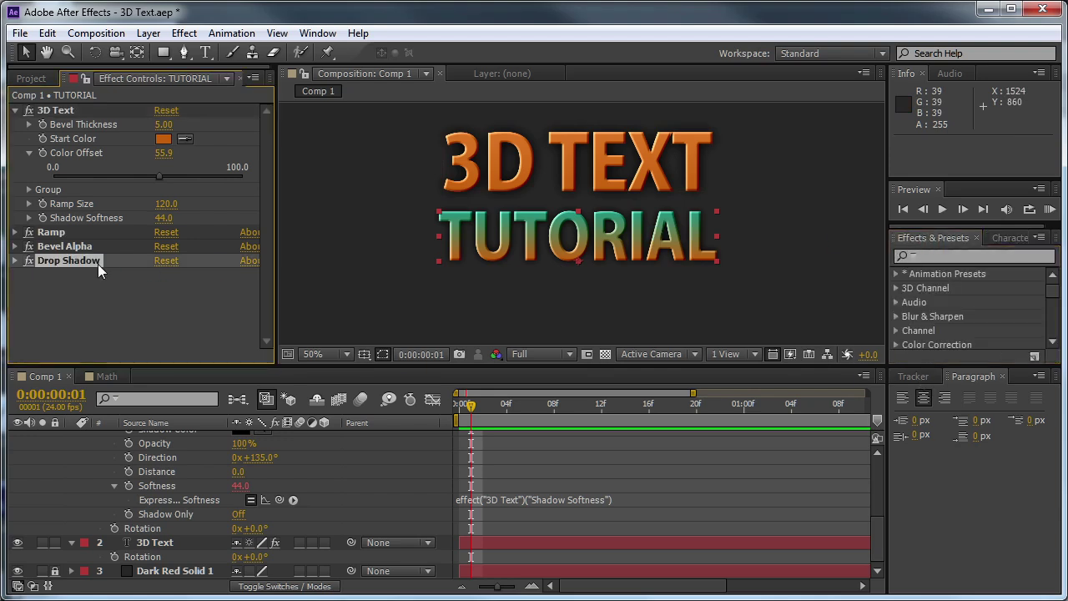
{"action": "left_click", "coordinate": [64, 109], "text": "shift"}
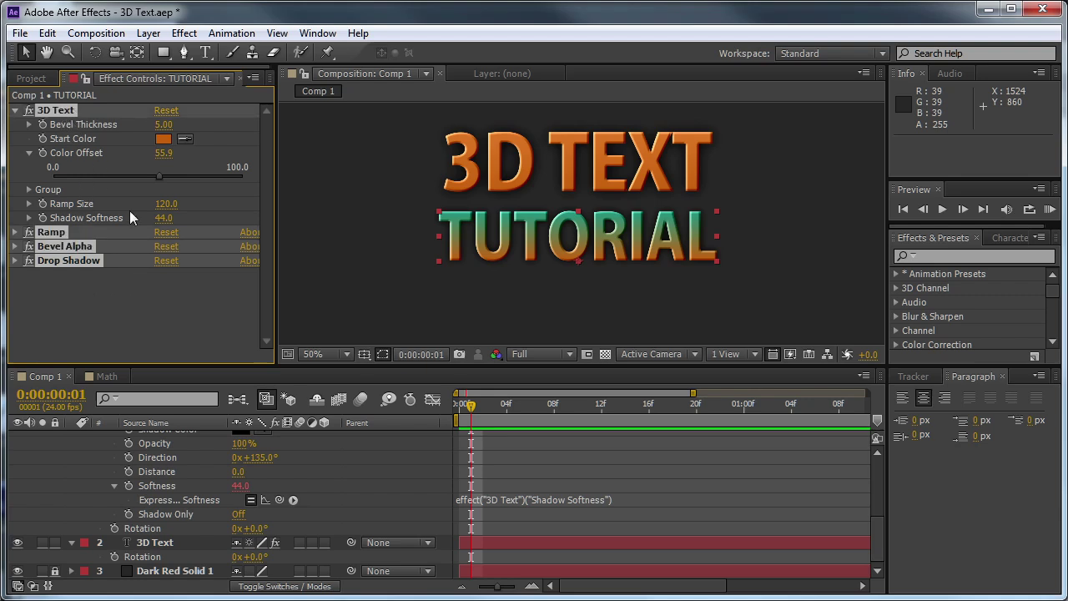
{"action": "left_click_drag", "start_coordinate": [54, 112], "coordinate": [952, 292]}
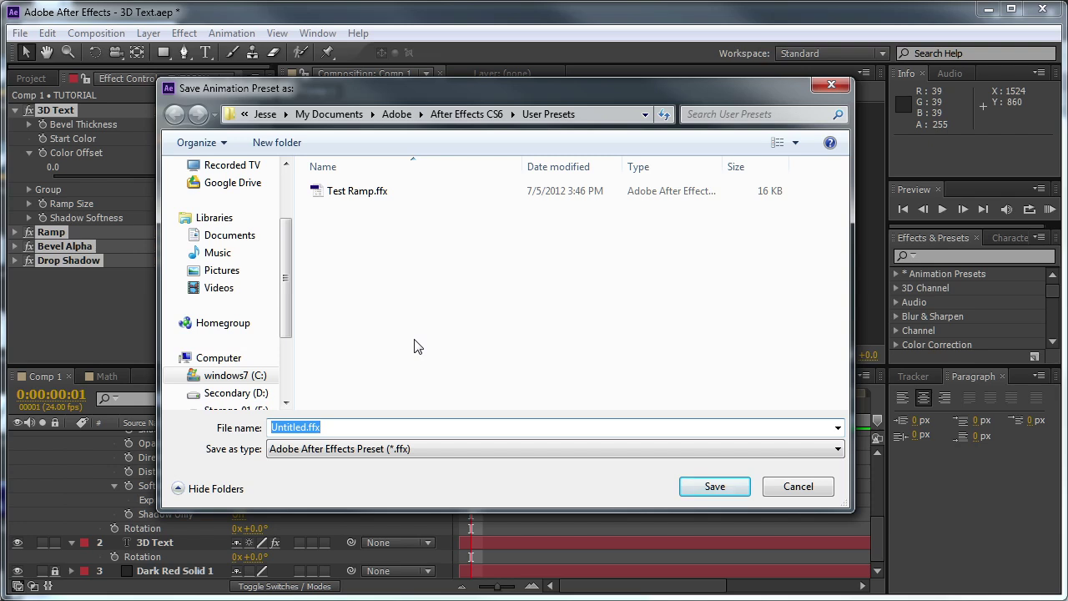
{"action": "left_click", "coordinate": [368, 198]}
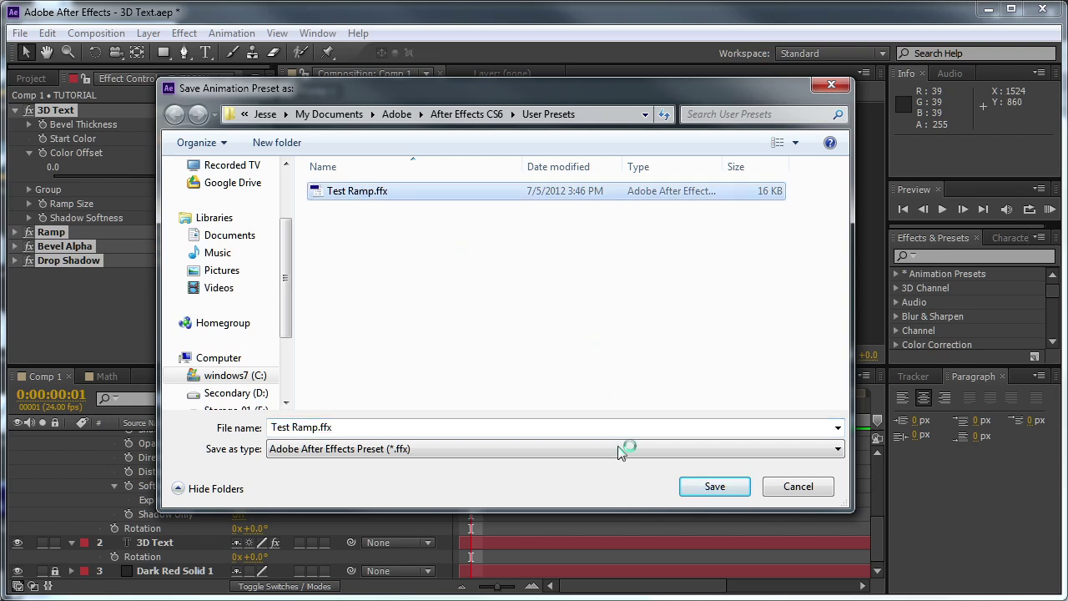
{"action": "left_click", "coordinate": [714, 486]}
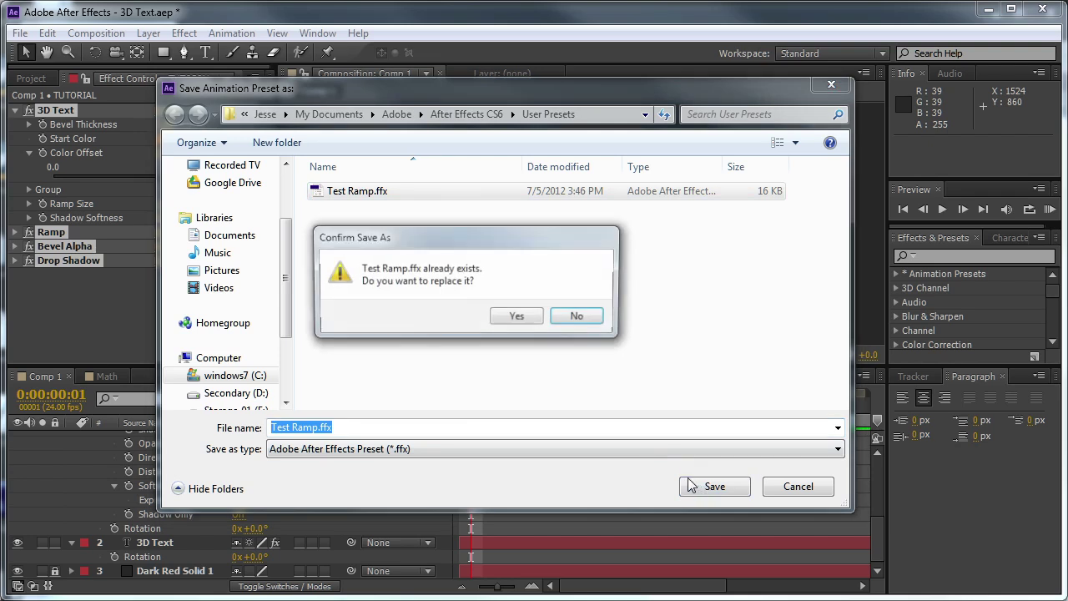
{"action": "left_click", "coordinate": [518, 317]}
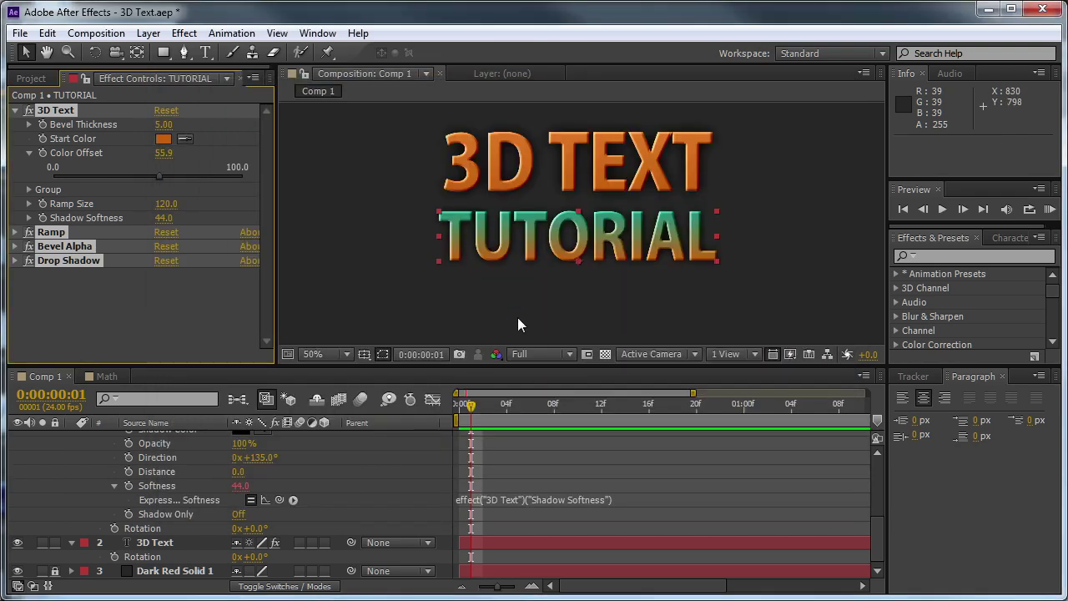
Create a new text layer reading "Another" and place it directly below the TUTORIAL text, at about 974, 804.
{"action": "left_click", "coordinate": [178, 298]}
{"action": "left_click", "coordinate": [150, 34]}
{"action": "mouse_move", "coordinate": [112, 52]}
{"action": "left_click", "coordinate": [227, 53]}
{"action": "type", "text": "Another"}
{"action": "key", "text": "KP_Enter"}
{"action": "key", "text": "v"}
{"action": "left_click_drag", "start_coordinate": [434, 182], "coordinate": [440, 292]}
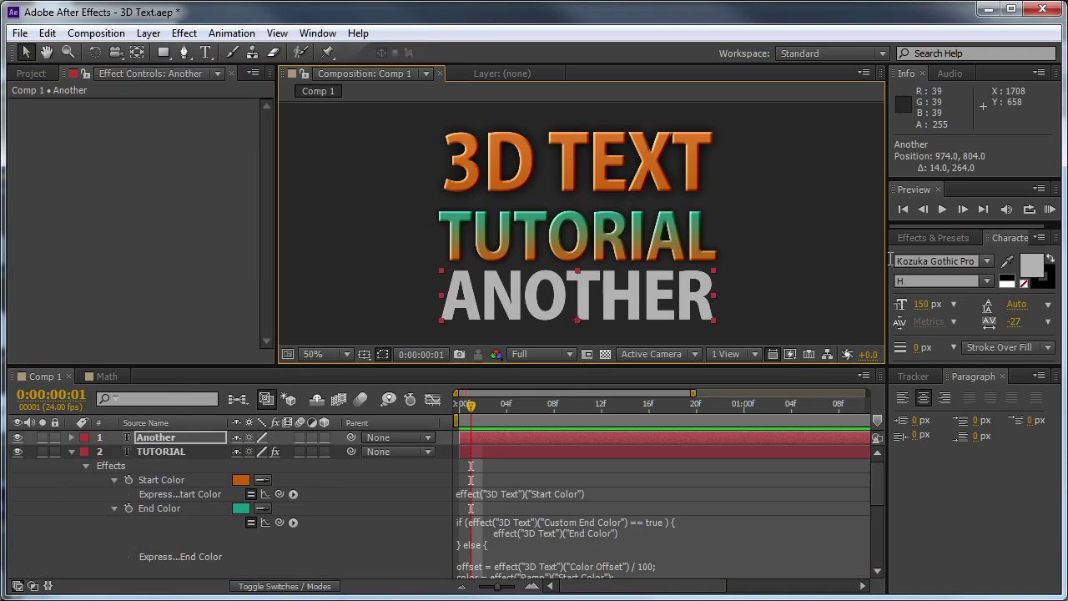
Search the presets for "test" and apply the Test Ramp preset to the Another layer.
{"action": "left_click", "coordinate": [932, 237]}
{"action": "left_click", "coordinate": [959, 256]}
{"action": "type", "text": "test"}
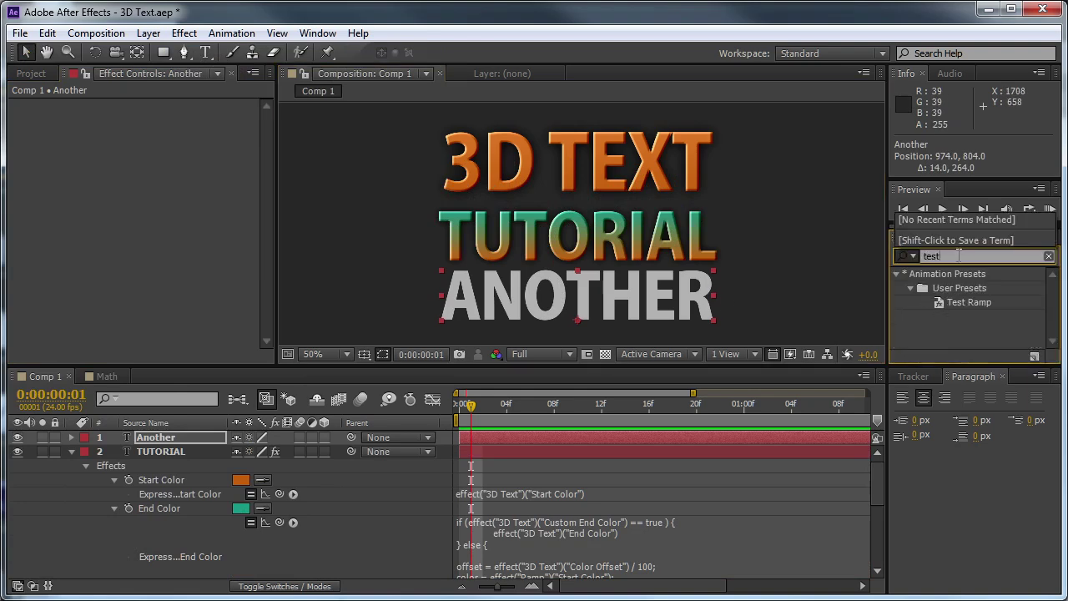
{"action": "left_click_drag", "start_coordinate": [966, 301], "coordinate": [685, 316]}
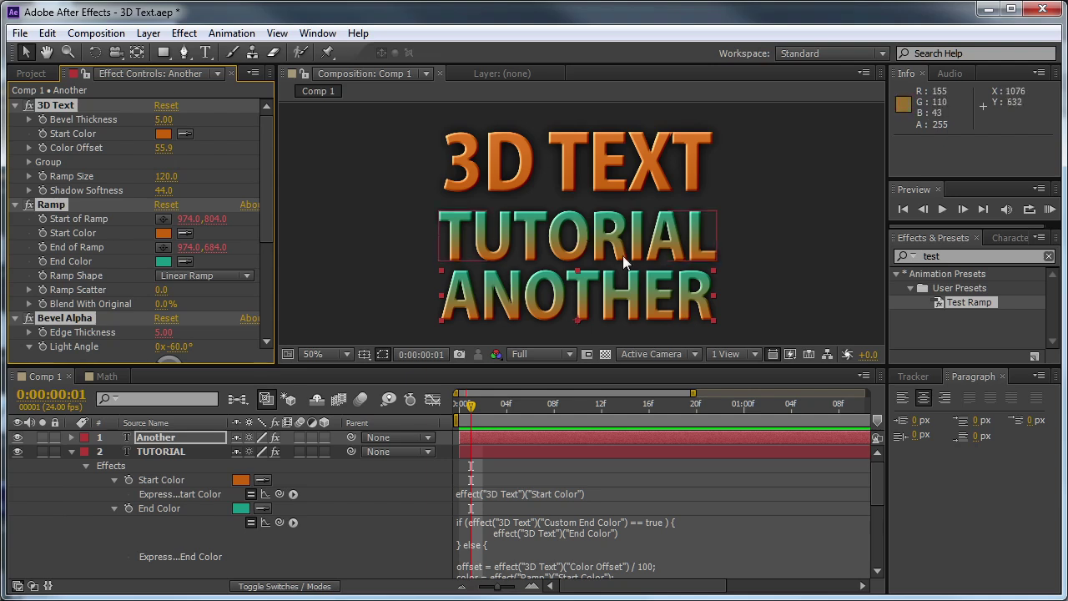
Turn off Custom End Color in the Another layer's 3D Text effect and set Color Offset to 23.9.
{"action": "left_click", "coordinate": [16, 205], "text": "ctrl"}
{"action": "left_click", "coordinate": [15, 105]}
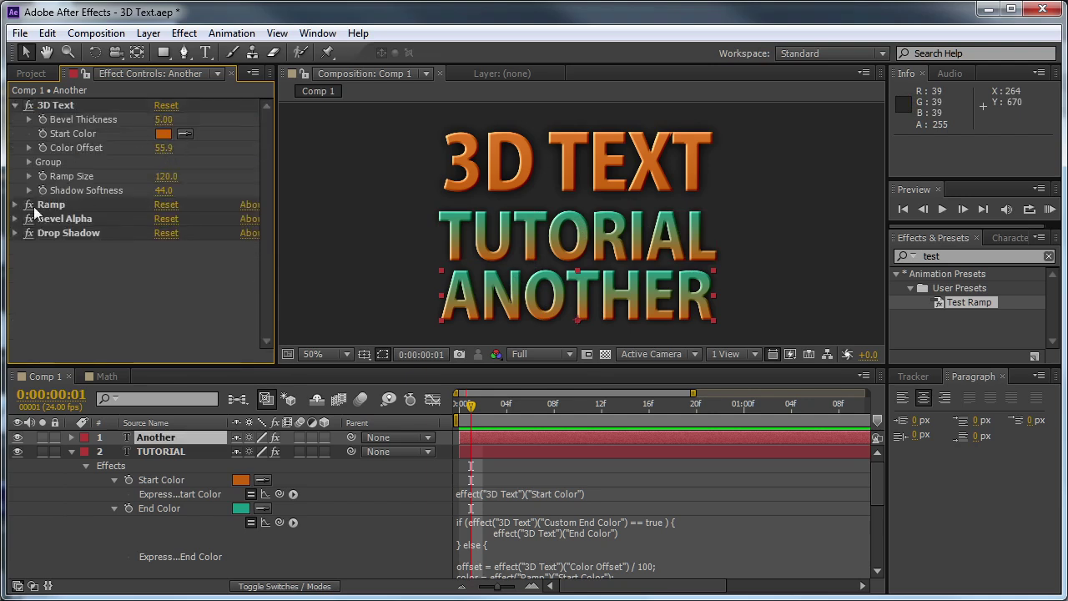
{"action": "left_click", "coordinate": [15, 205]}
{"action": "left_click", "coordinate": [15, 204]}
{"action": "left_click", "coordinate": [29, 148]}
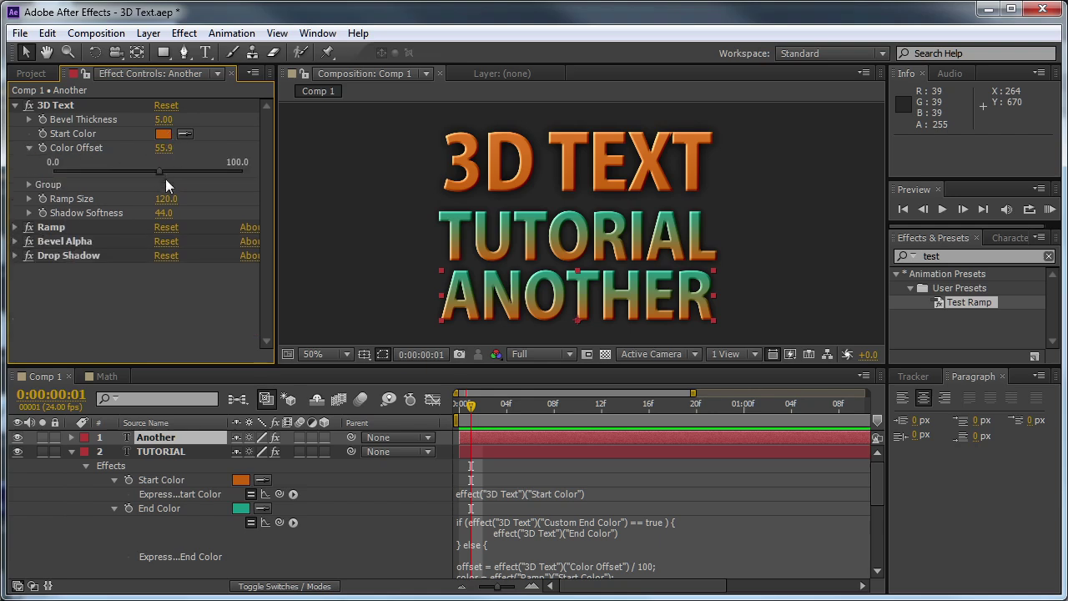
{"action": "left_click", "coordinate": [30, 184]}
{"action": "left_click", "coordinate": [160, 199]}
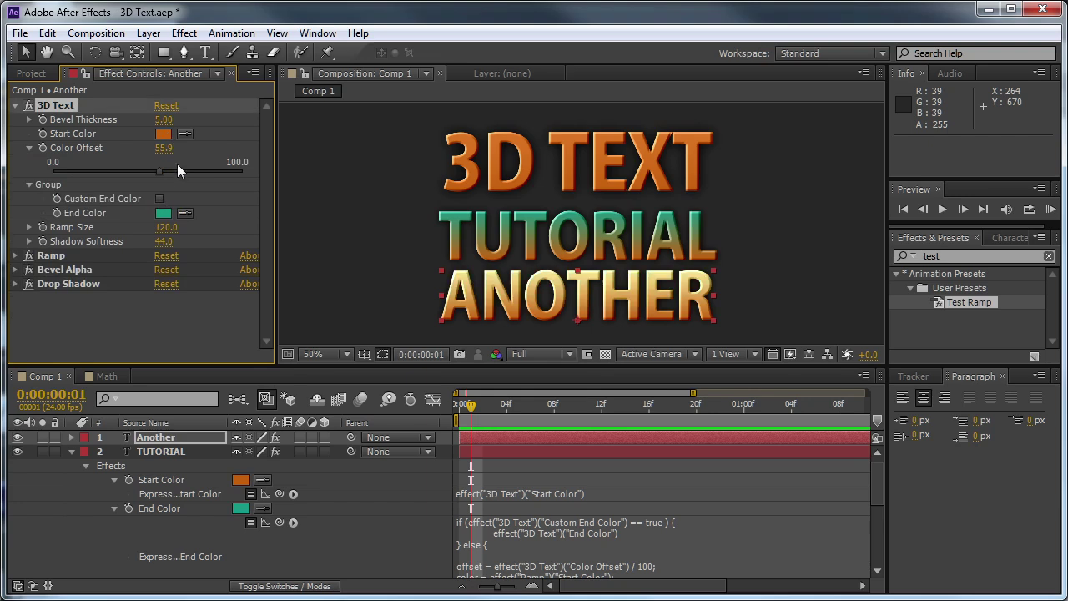
{"action": "left_click_drag", "start_coordinate": [162, 148], "coordinate": [135, 152]}
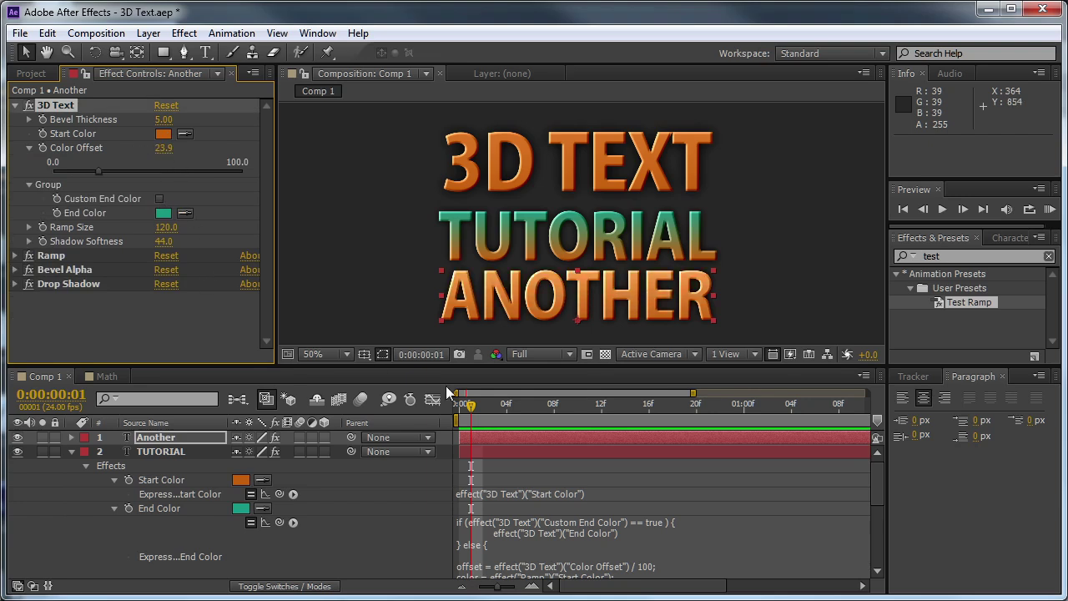
Scale the Another layer to 263% and set its Bevel Thickness to 18.
{"action": "left_click", "coordinate": [198, 440]}
{"action": "key", "text": "s"}
{"action": "left_click_drag", "start_coordinate": [246, 452], "coordinate": [398, 452]}
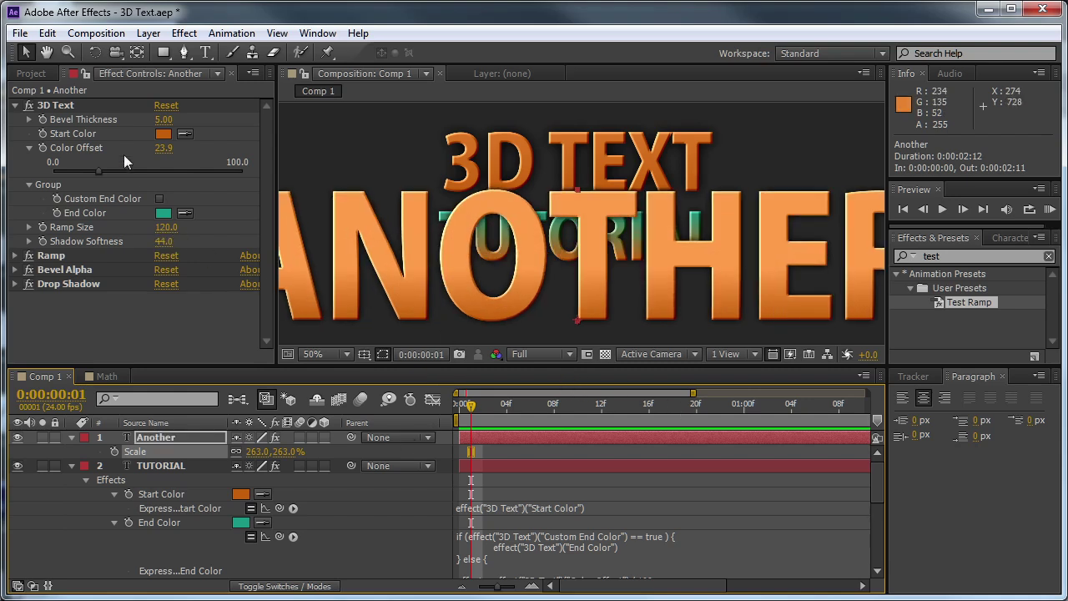
{"action": "left_click_drag", "start_coordinate": [164, 122], "coordinate": [192, 122]}
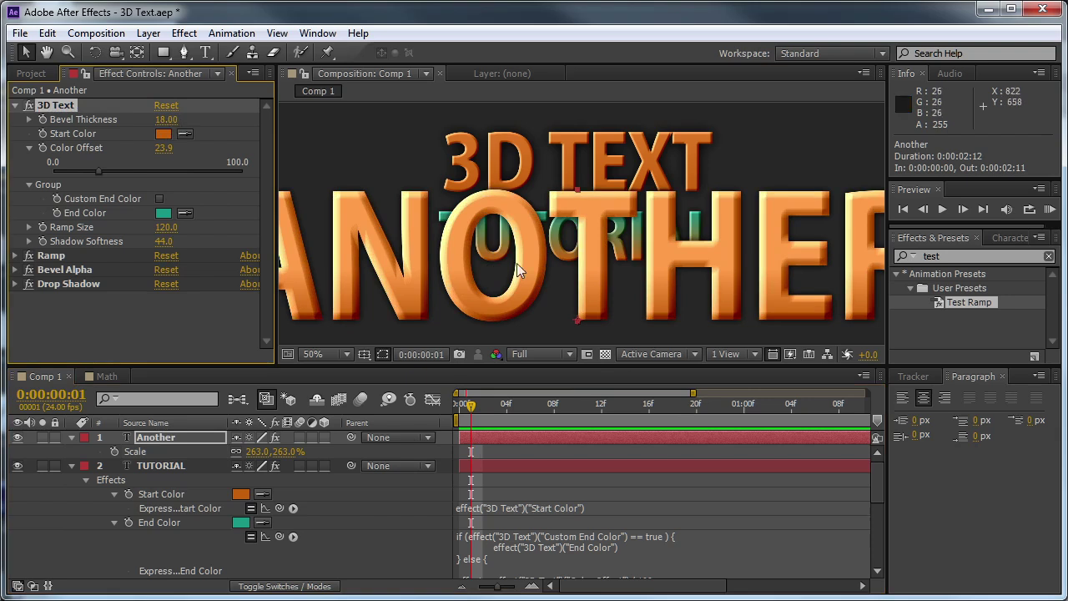
Delete the Another layer from the composition.
{"action": "scroll", "coordinate": [563, 316], "scroll_direction": "down", "scroll_amount": 2}
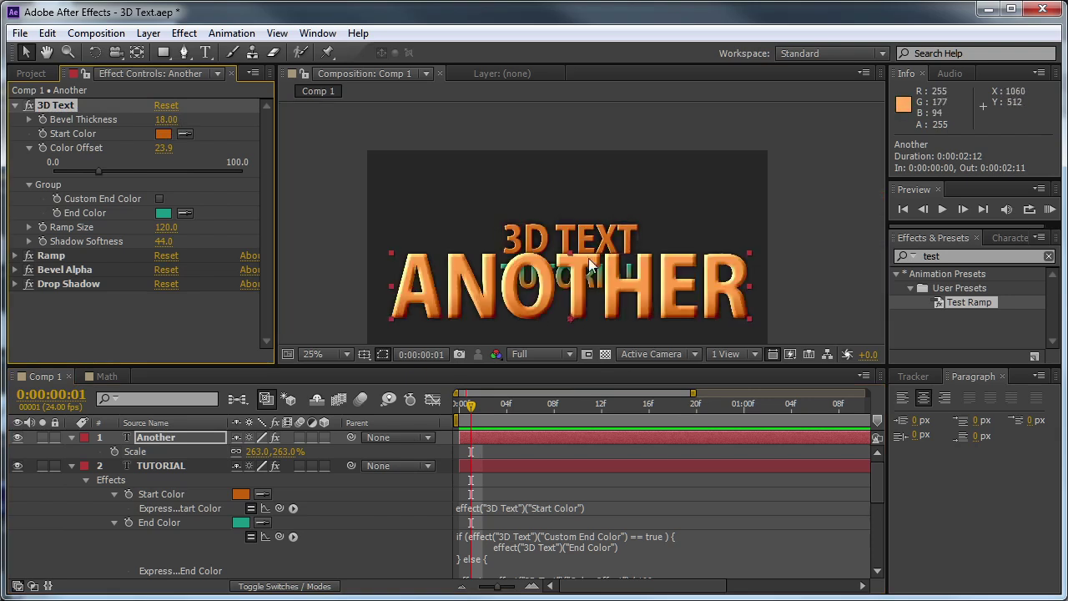
{"action": "left_click", "coordinate": [632, 284]}
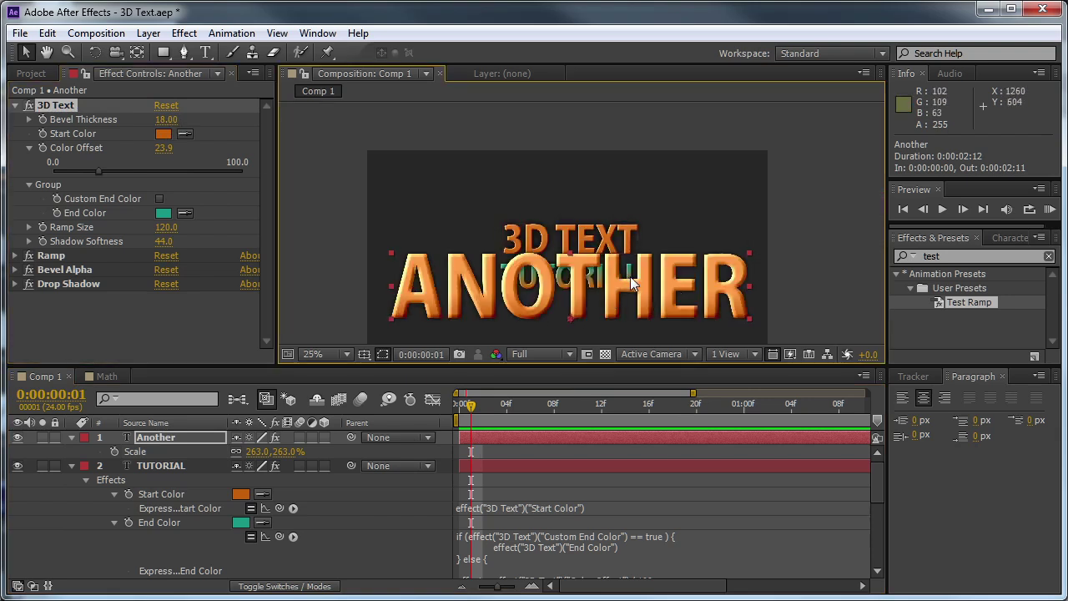
{"action": "key", "text": "Delete"}
{"action": "left_click_drag", "start_coordinate": [503, 267], "coordinate": [547, 229]}
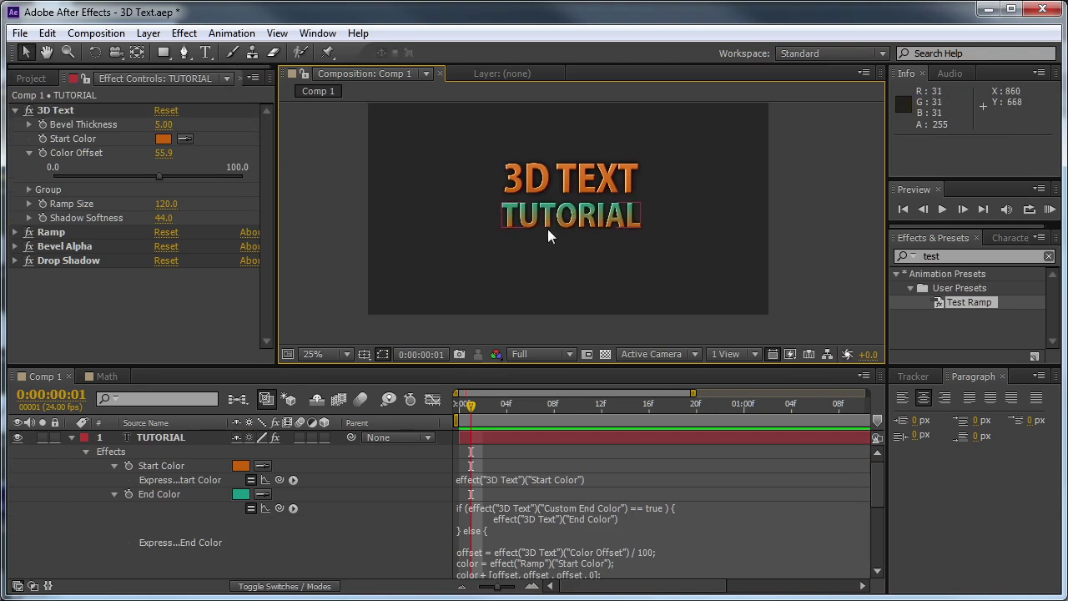
{"action": "scroll", "coordinate": [547, 228], "scroll_direction": "up", "scroll_amount": 2}
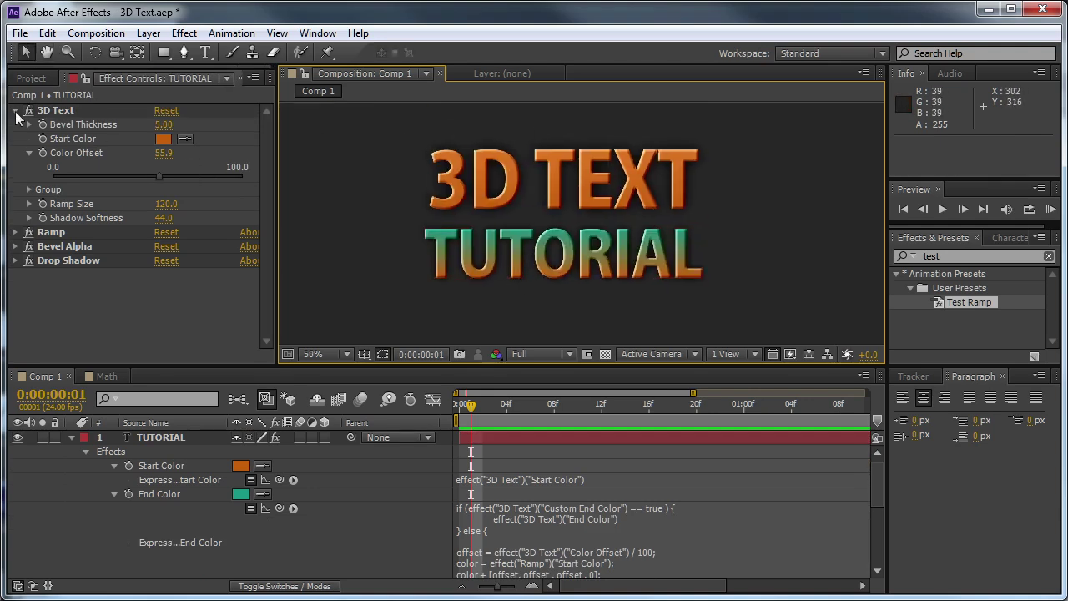
{"action": "left_click", "coordinate": [15, 111]}
{"action": "left_click", "coordinate": [17, 111]}
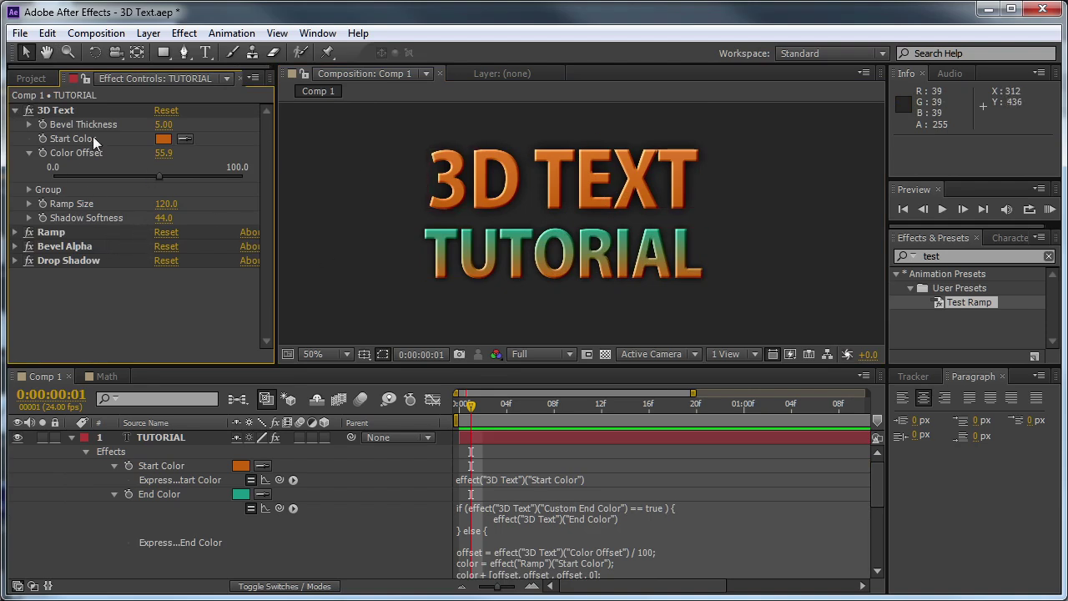
{"action": "left_click", "coordinate": [185, 32]}
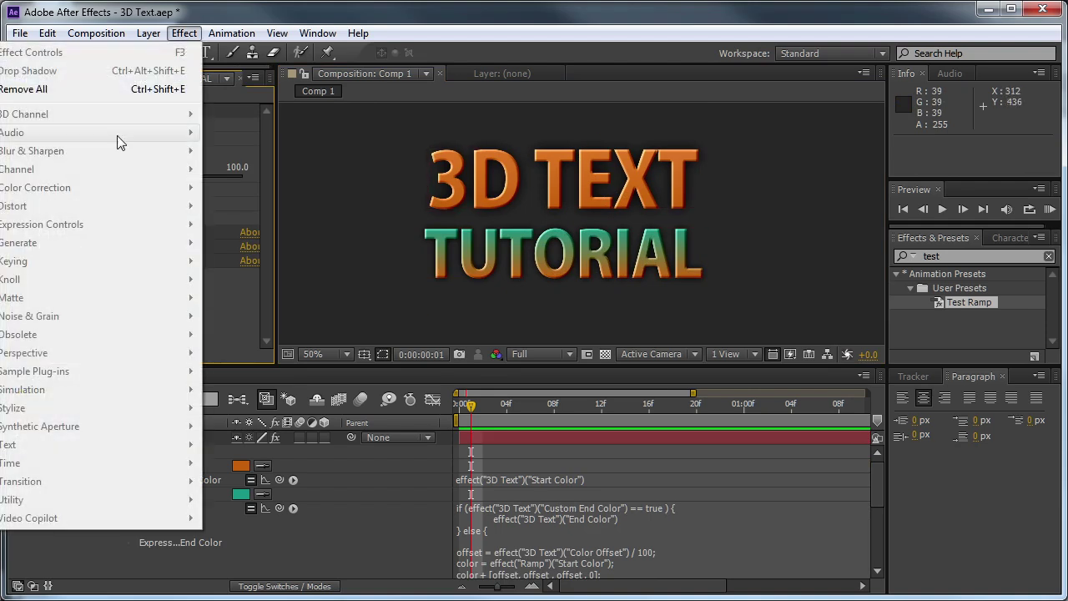
{"action": "left_click", "coordinate": [233, 286]}
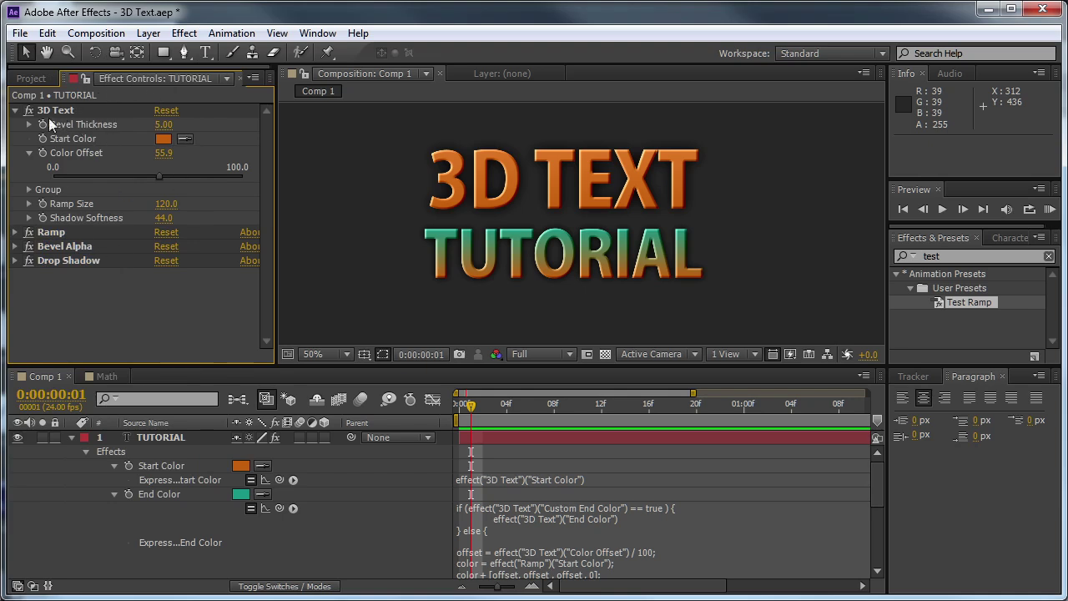
{"action": "left_click", "coordinate": [76, 109]}
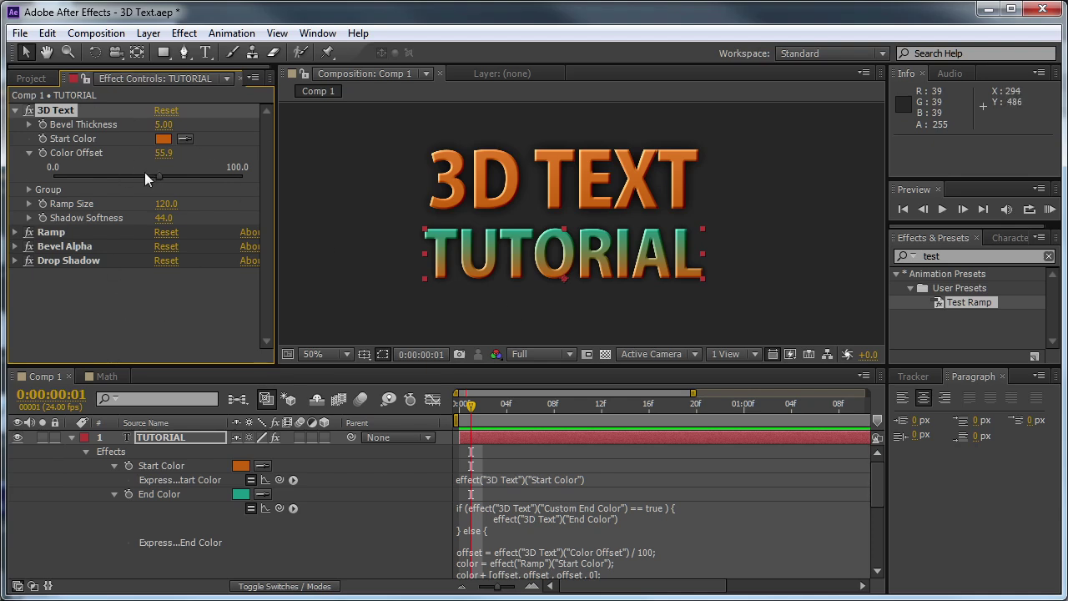
{"action": "left_click", "coordinate": [161, 302]}
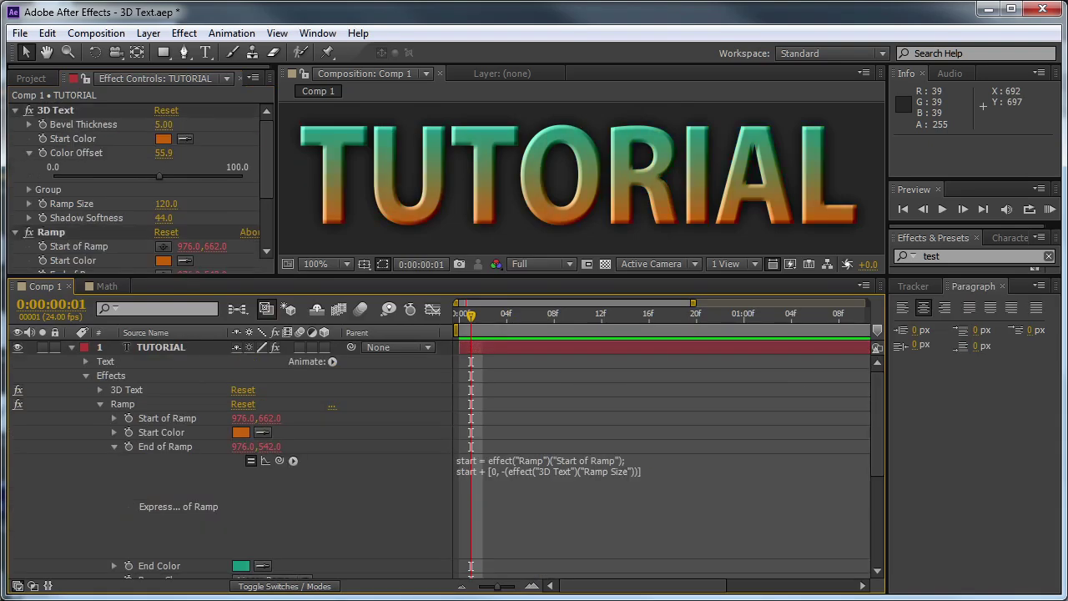
Try rotating the TUTORIAL layer to -33° and reset its rotation to 0°.
{"action": "left_click", "coordinate": [71, 347]}
{"action": "left_click", "coordinate": [140, 349]}
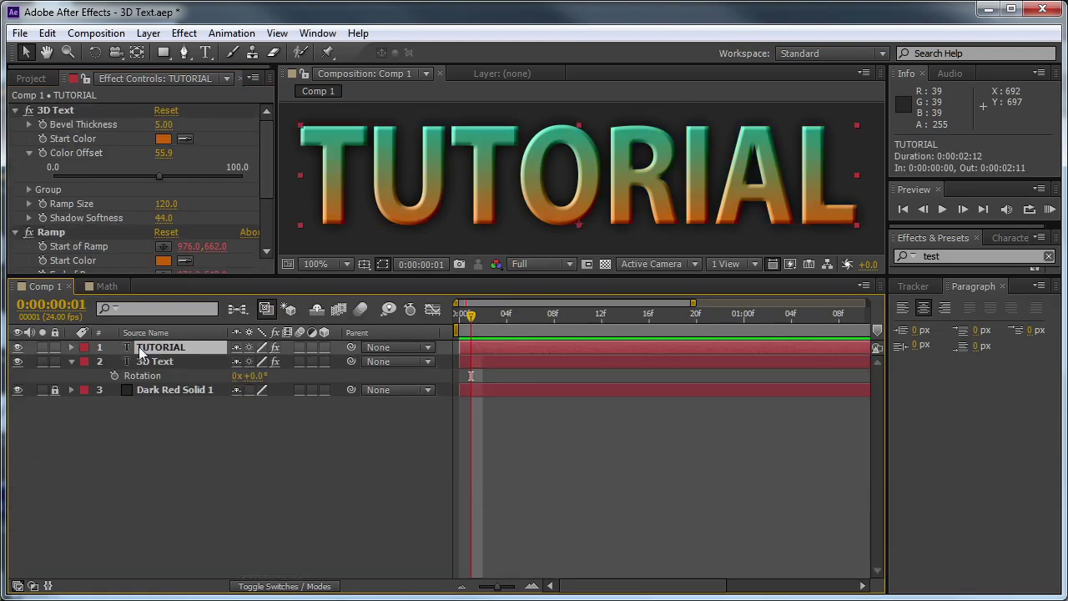
{"action": "key", "text": "r"}
{"action": "left_click_drag", "start_coordinate": [255, 362], "coordinate": [225, 361]}
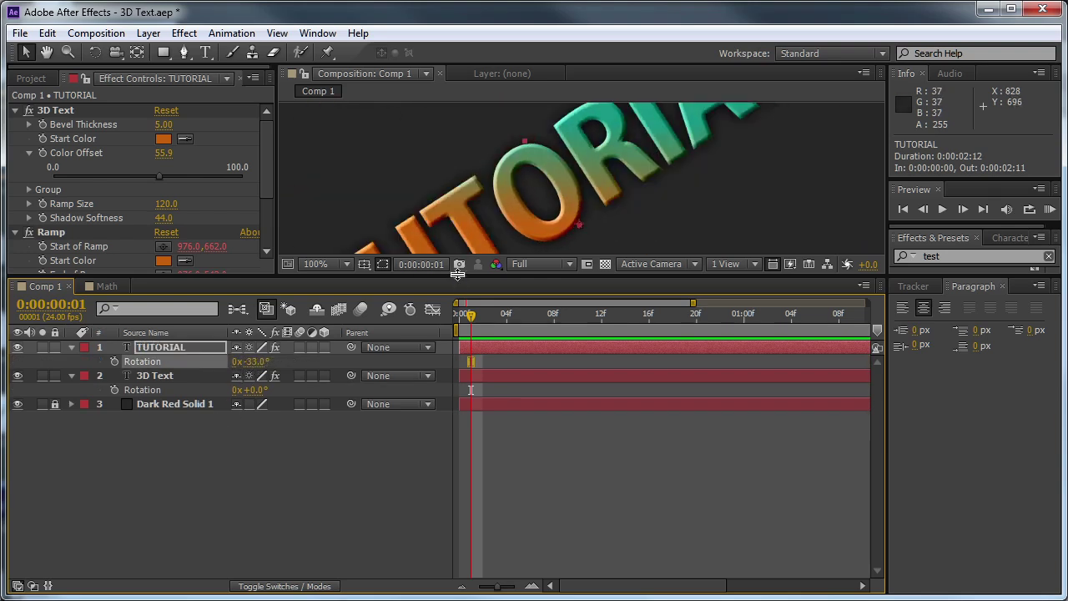
{"action": "left_click_drag", "start_coordinate": [455, 274], "coordinate": [456, 333]}
{"action": "left_click", "coordinate": [257, 421]}
{"action": "type", "text": "0"}
{"action": "key", "text": "Return"}
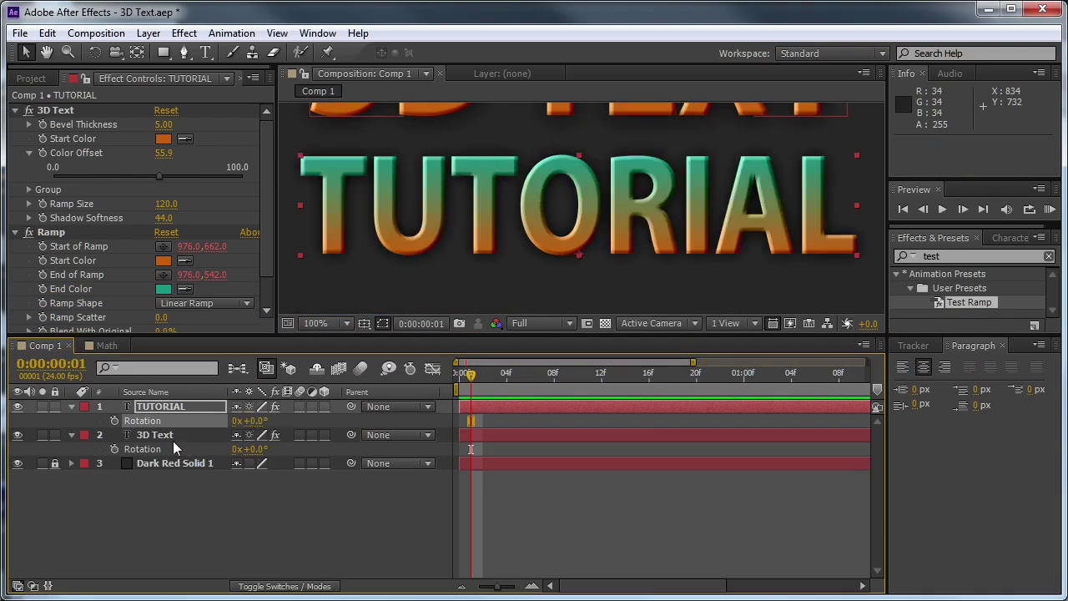
Mark the 3D Text and Dark Red Solid 1 layers as shy and hide the shy layers in the timeline.
{"action": "left_click", "coordinate": [237, 435]}
{"action": "left_click", "coordinate": [316, 368]}
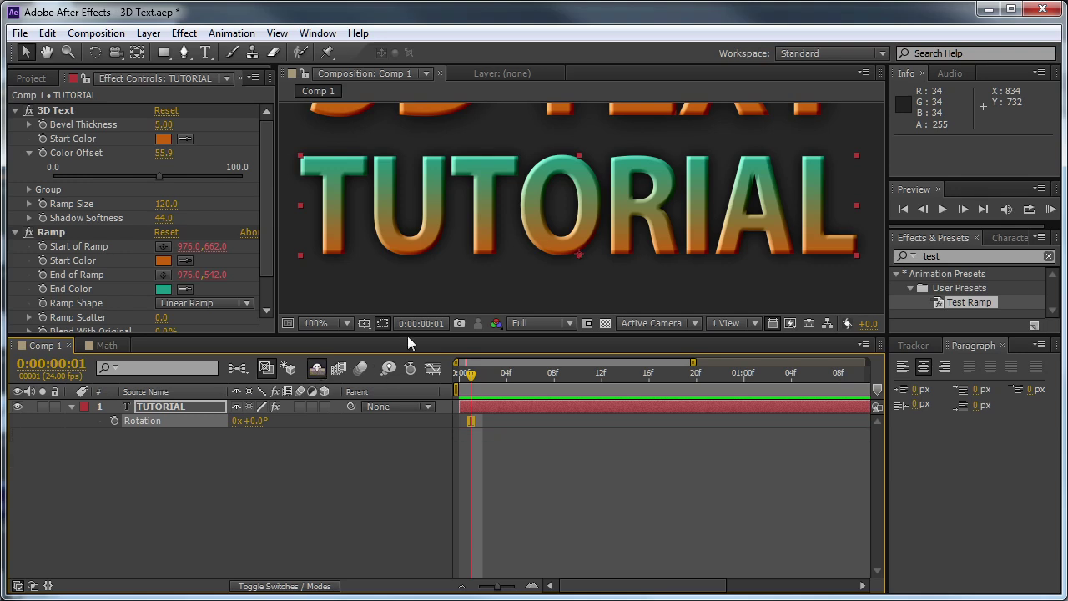
{"action": "left_click_drag", "start_coordinate": [495, 337], "coordinate": [493, 364]}
Reveal all the expressions on the TUTORIAL layer in the timeline and find the Ramp effect's expressions.
{"action": "left_click", "coordinate": [177, 437]}
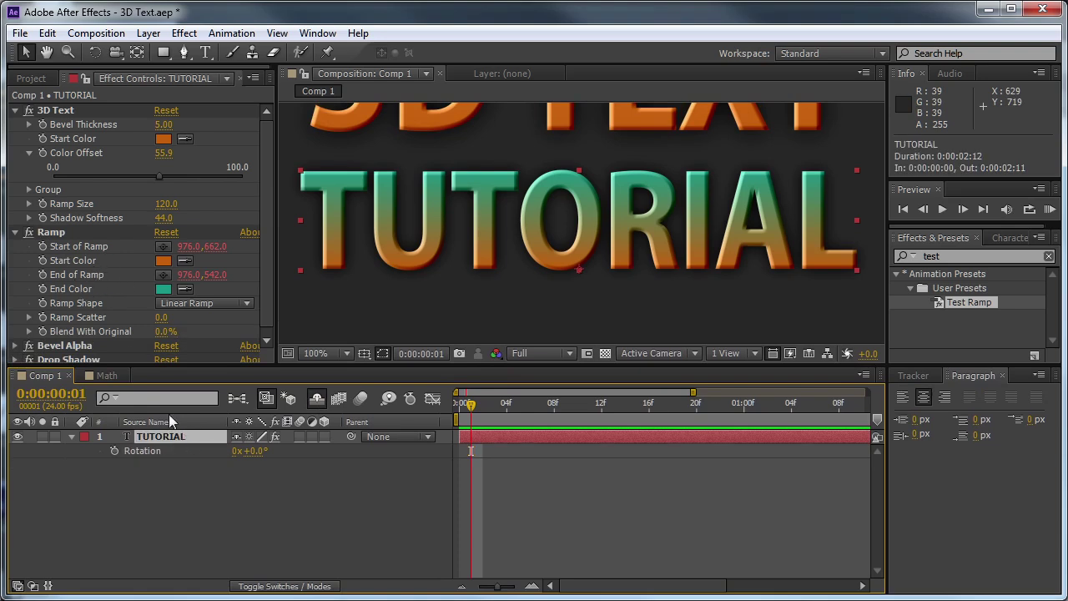
{"action": "key", "text": "e"}
{"action": "key", "text": "e"}
{"action": "scroll", "coordinate": [477, 500], "scroll_direction": "down", "scroll_amount": 3}
{"action": "scroll", "coordinate": [476, 506], "scroll_direction": "up", "scroll_amount": 1}
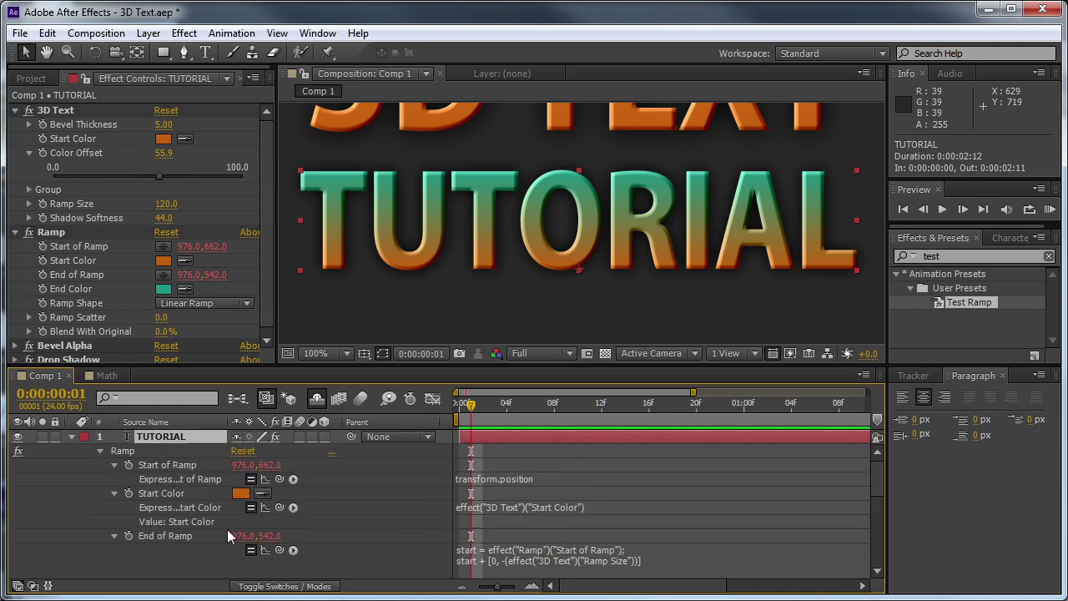
Remove the other listed properties from the timeline view, keeping the TUTORIAL layer's End of Ramp and Rotation, and enlarge the timeline.
{"action": "left_click", "coordinate": [178, 492]}
{"action": "key", "text": "Delete"}
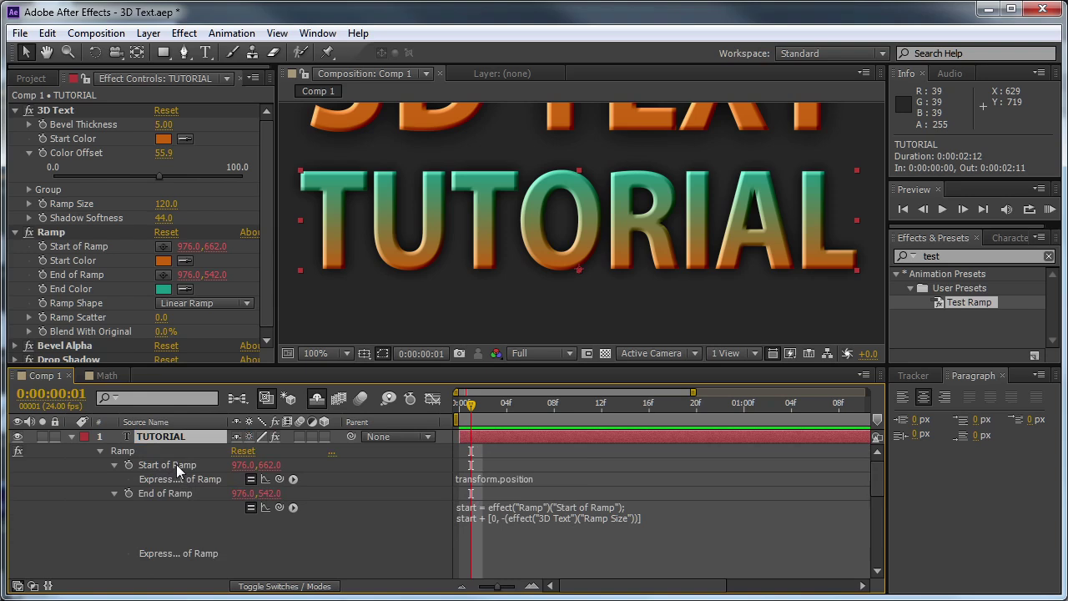
{"action": "left_click", "coordinate": [176, 464]}
{"action": "key", "text": "Delete"}
{"action": "scroll", "coordinate": [217, 486], "scroll_direction": "down", "scroll_amount": 5}
{"action": "left_click", "coordinate": [175, 468]}
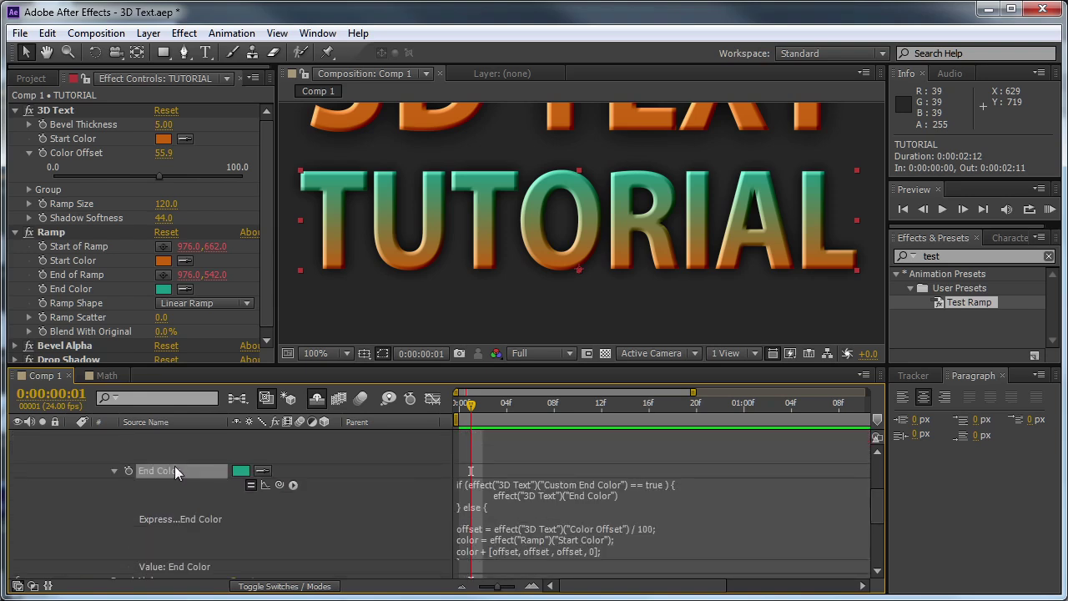
{"action": "key", "text": "Delete"}
{"action": "left_click", "coordinate": [167, 472]}
{"action": "key", "text": "Delete"}
{"action": "left_click", "coordinate": [173, 482]}
{"action": "key", "text": "Delete"}
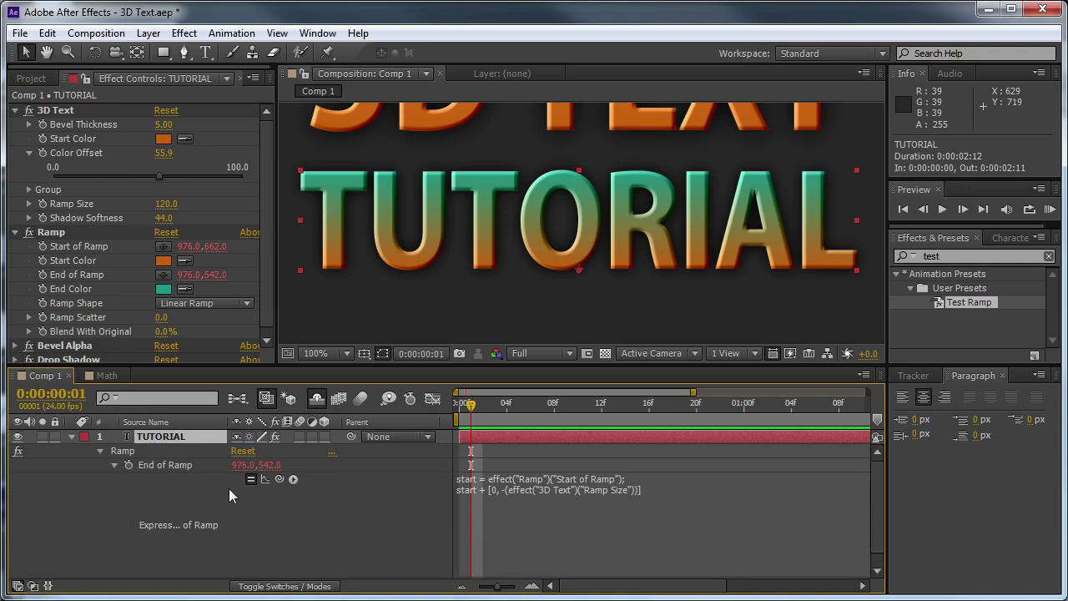
{"action": "scroll", "coordinate": [228, 489], "scroll_direction": "down", "scroll_amount": 1}
{"action": "left_click_drag", "start_coordinate": [238, 364], "coordinate": [238, 262]}
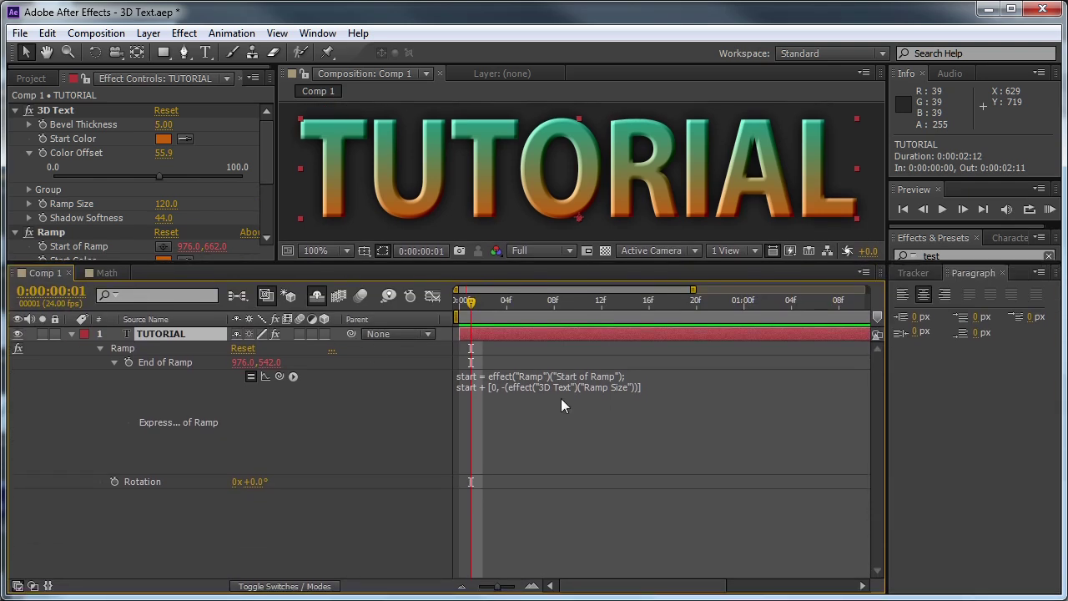
Replace the End of Ramp expression with X = effect("3D Text")("Ramp Size") * Math.cos(transform.rotation);.
{"action": "left_click", "coordinate": [561, 400]}
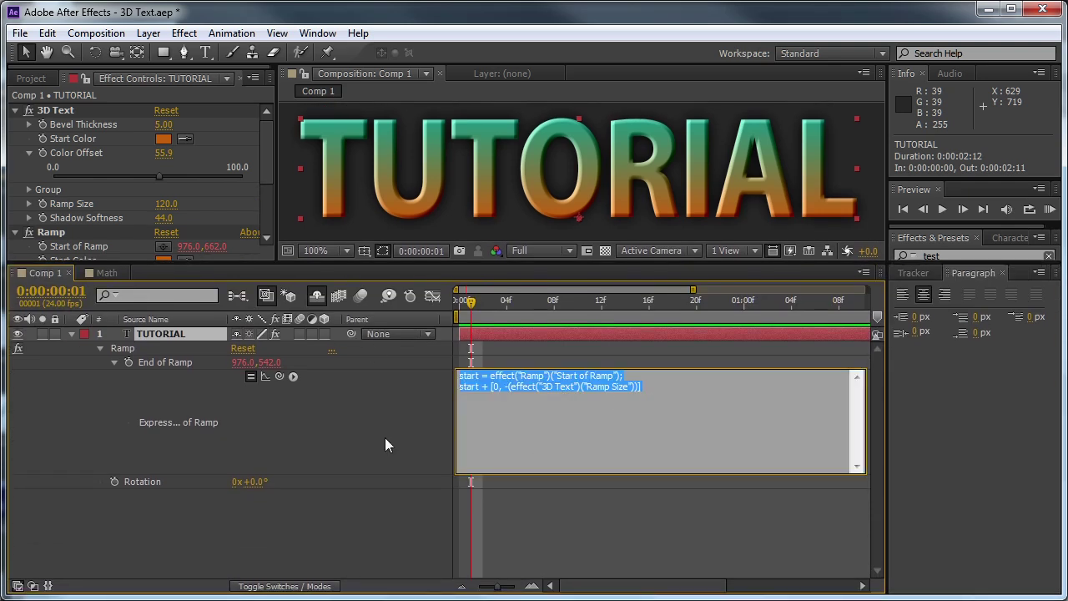
{"action": "key", "text": "BackSpace"}
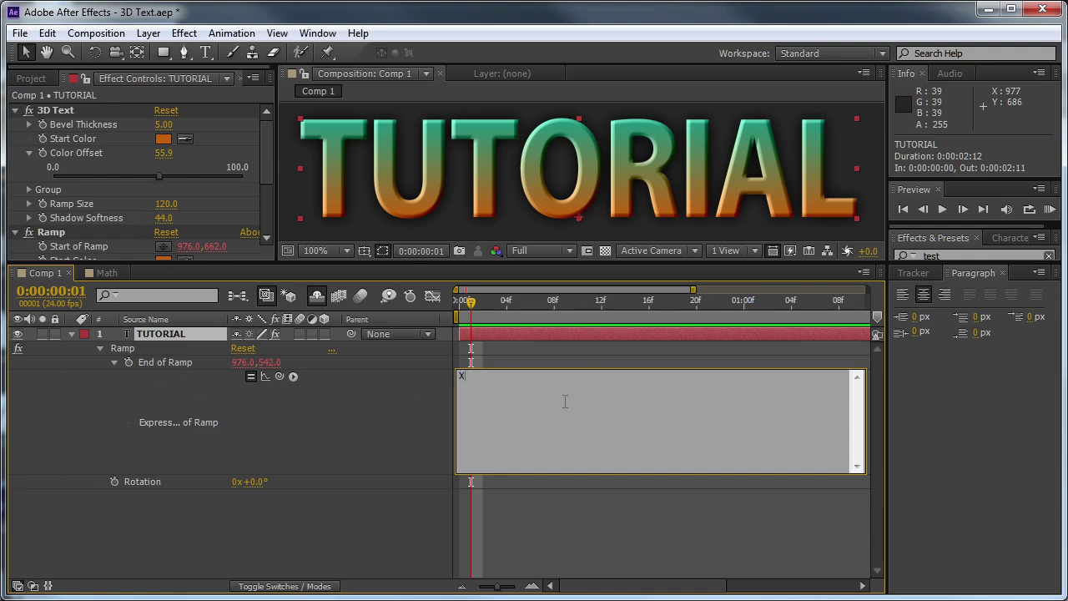
{"action": "type", "text": "="}
{"action": "left_click_drag", "start_coordinate": [279, 376], "coordinate": [101, 193]}
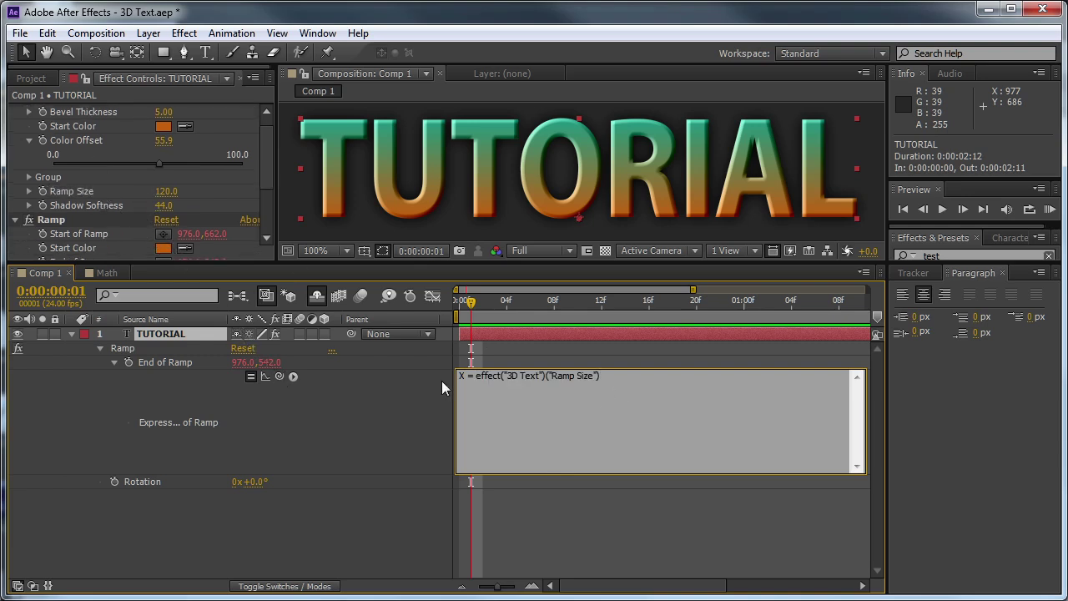
{"action": "type", "text": "*"}
{"action": "type", "text": "Math.cos();"}
{"action": "left_click_drag", "start_coordinate": [279, 375], "coordinate": [156, 481]}
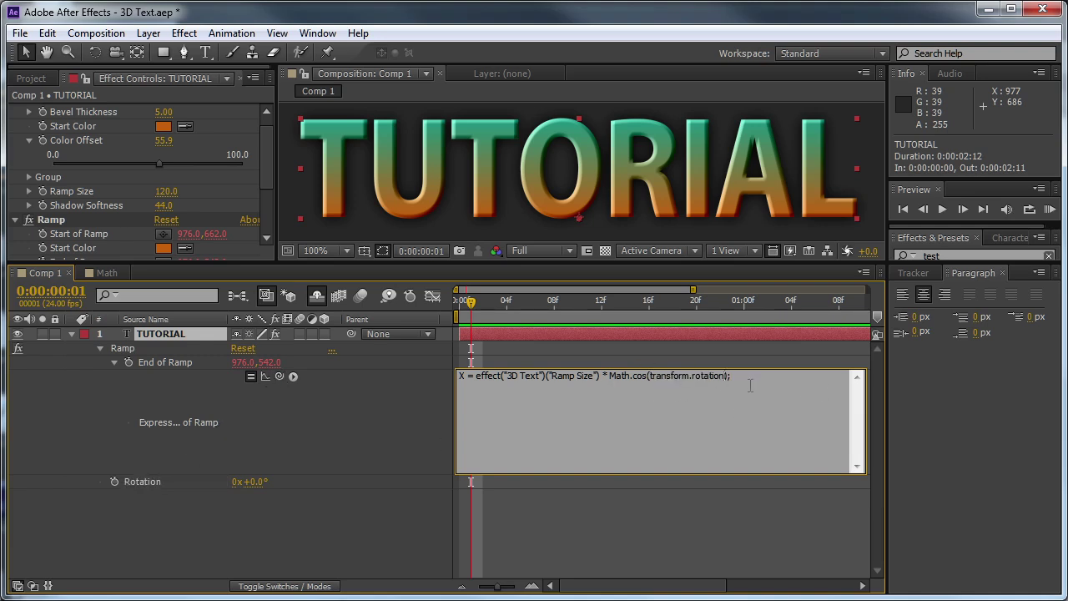
Duplicate the X line in the End of Ramp expression and change the copy to Y = effect("3D Text")("Ramp Size") * Math.sin(transform.rotation);.
{"action": "left_click_drag", "start_coordinate": [746, 378], "coordinate": [419, 374]}
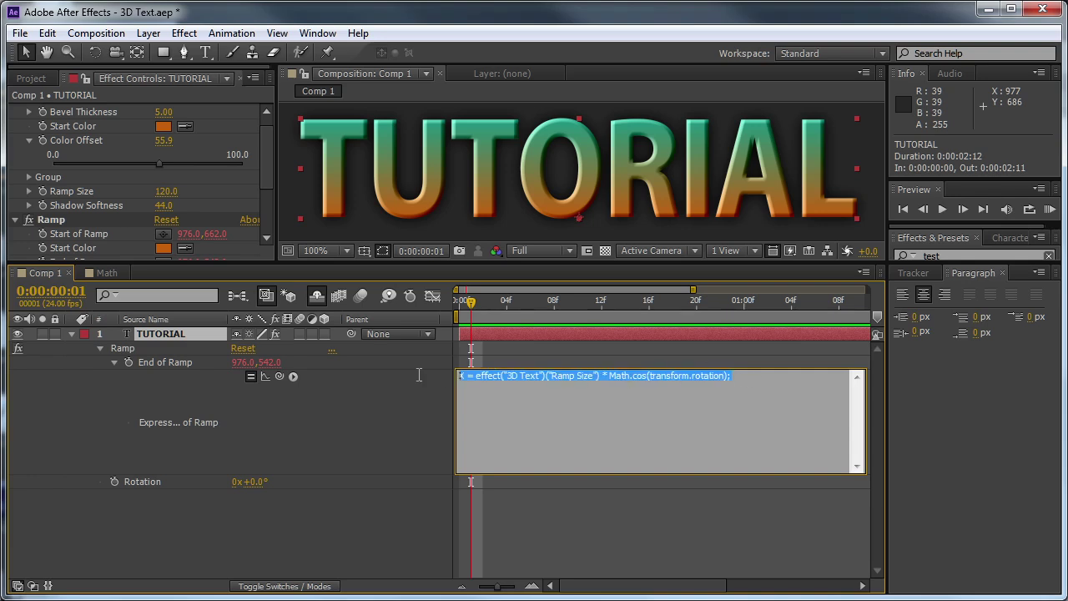
{"action": "type", "text": "X = effect(\"3D Text\")(\"Ramp Size\") * Math.cos(transform.rotation);"}
{"action": "type", "text": "X = effect(\"3D Text\")(\"Ramp Size\") * Math.cos(transform.rotation);"}
{"action": "key", "text": "ctrl+z"}
{"action": "key", "text": "Return"}
{"action": "type", "text": "X = effect(\"3D Text\")(\"Ramp Size\") * Math.cos(transform.rotation);"}
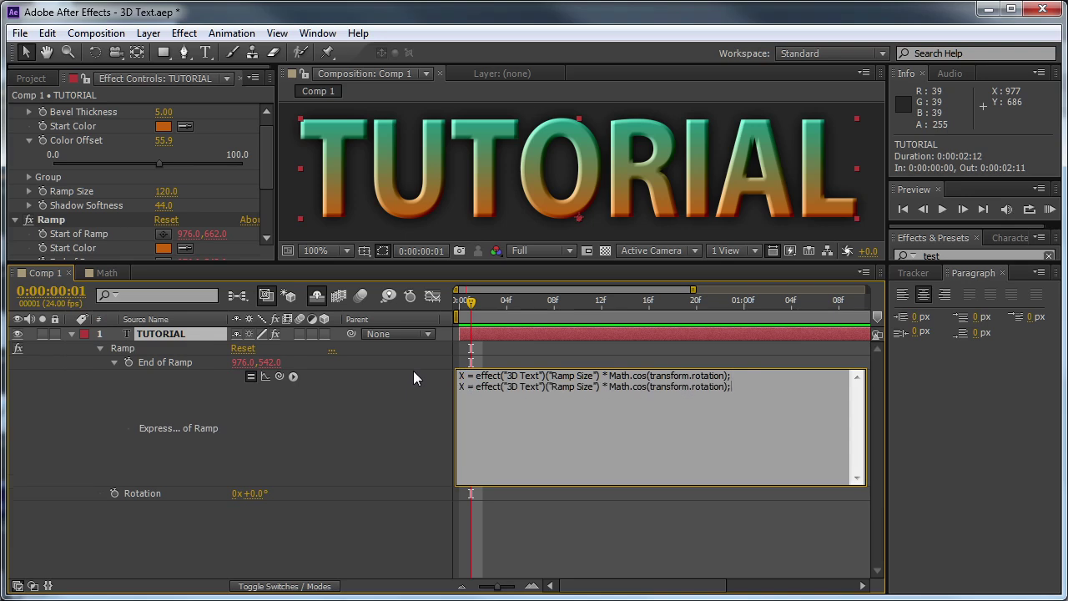
{"action": "double_click", "coordinate": [461, 386]}
{"action": "key", "text": "BackSpace"}
{"action": "key", "text": "BackSpace"}
{"action": "key", "text": "BackSpace"}
{"action": "type", "text": "sin"}
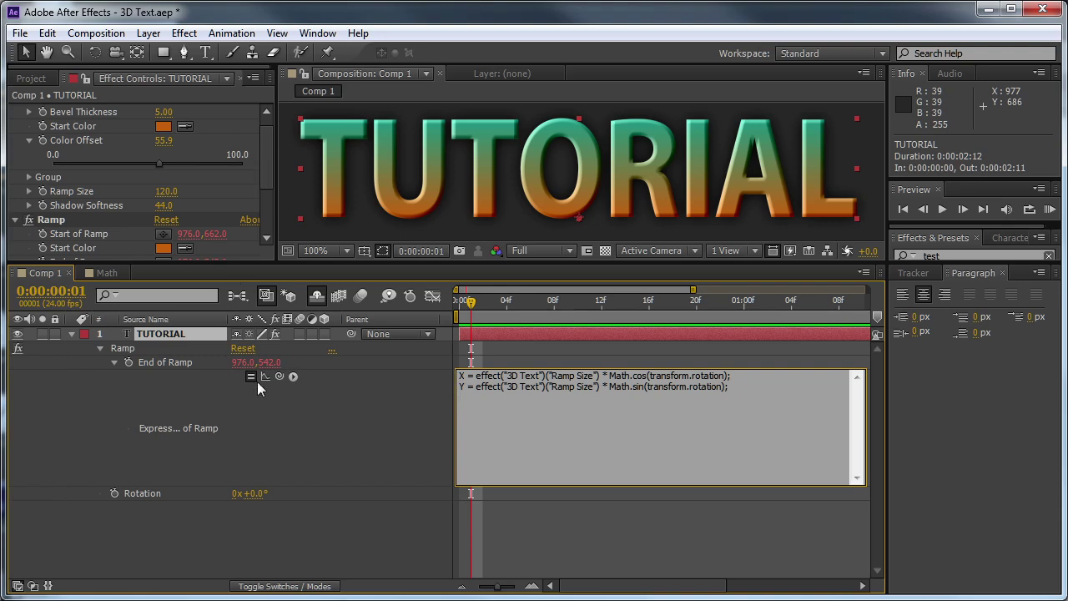
Complete the expression with effect("Ramp")("Start of Ramp") + [X, Y]; and apply it to End of Ramp.
{"action": "left_click_drag", "start_coordinate": [222, 349], "coordinate": [100, 210]}
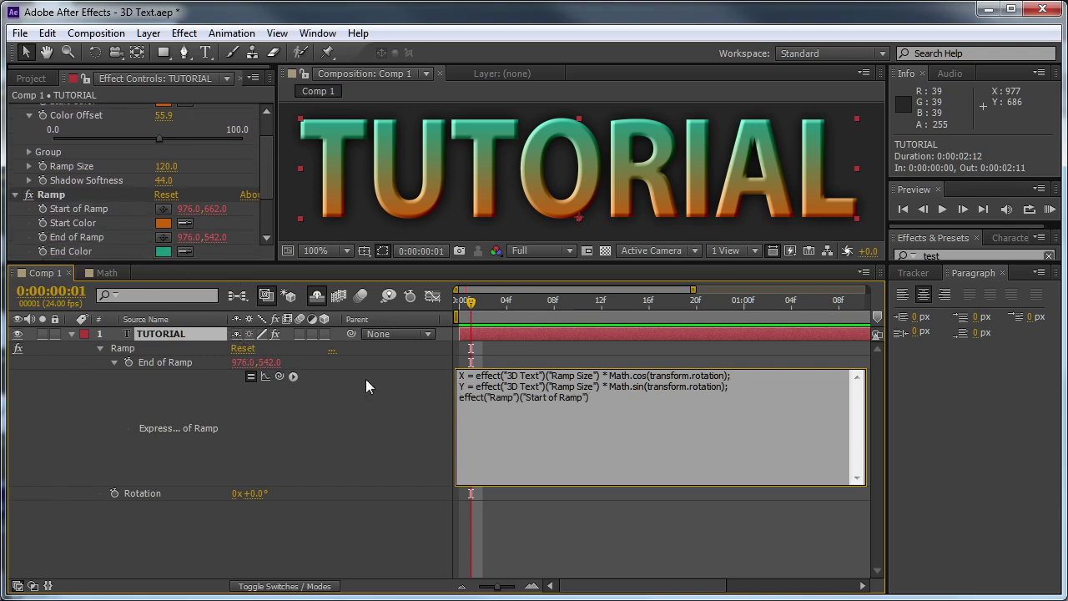
{"action": "type", "text": "+ [X, Y];"}
{"action": "left_click", "coordinate": [470, 307]}
Set the 3D Text effect's Ramp Size to 0.
{"action": "left_click", "coordinate": [164, 166]}
{"action": "type", "text": "0"}
{"action": "key", "text": "Return"}
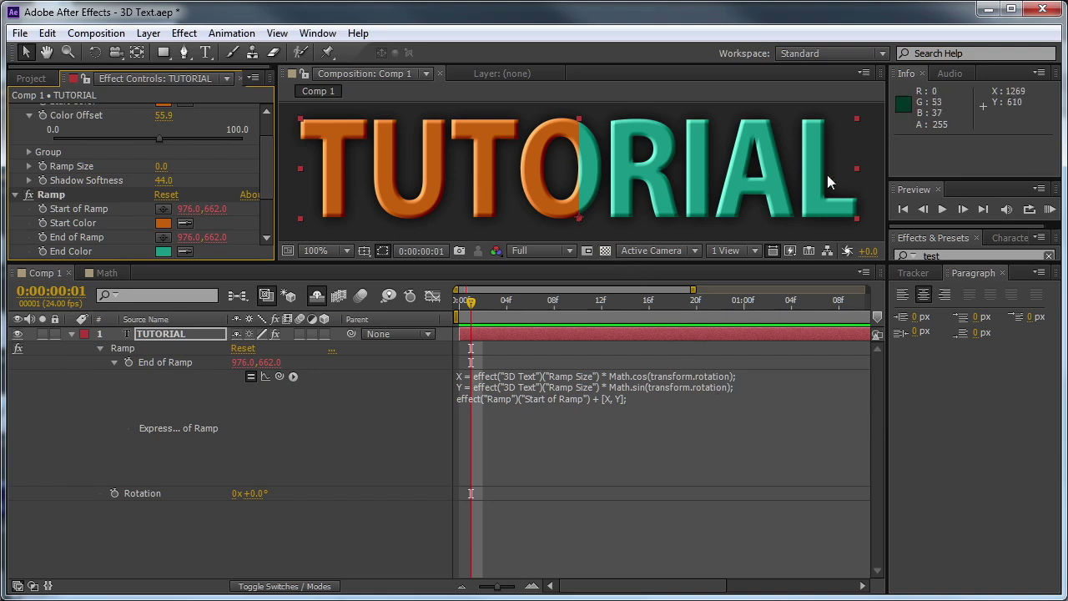
Subtract 90 from transform.rotation in both the cosine and sine terms of the End of Ramp expression and apply it.
{"action": "left_click", "coordinate": [730, 385]}
{"action": "left_click", "coordinate": [732, 386]}
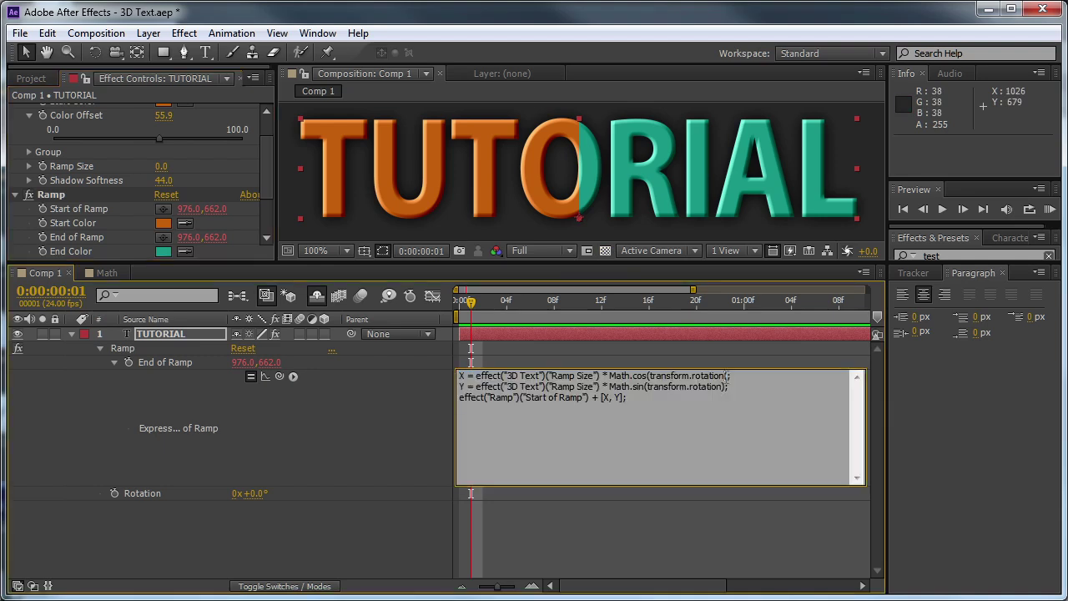
{"action": "left_click", "coordinate": [724, 377]}
{"action": "type", "text": "- 90"}
{"action": "type", "text": " -90"}
{"action": "key", "text": "KP_Enter"}
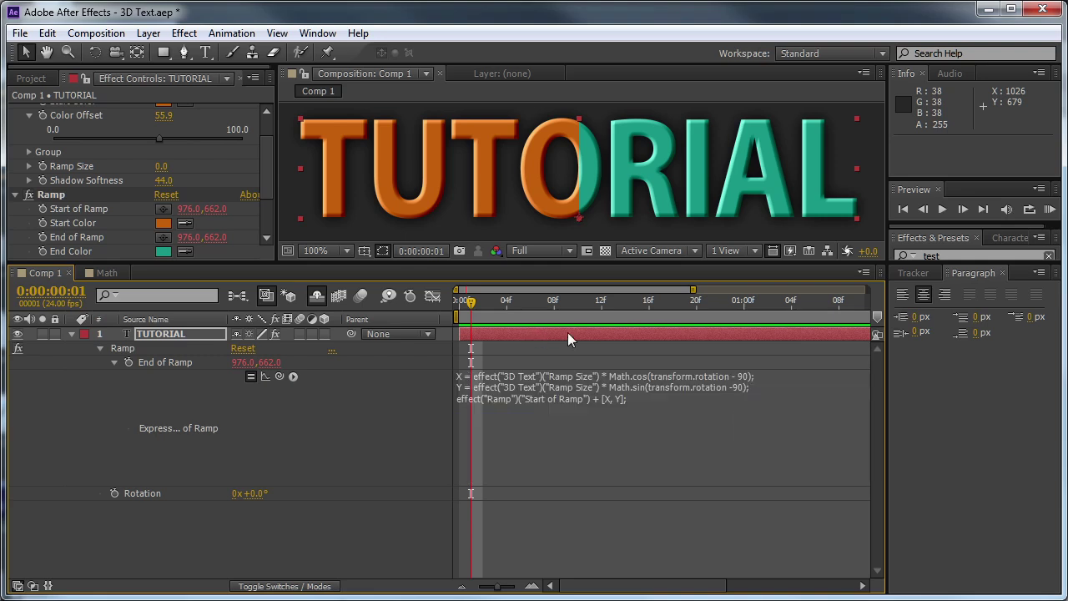
Advance one frame and set the 3D Text effect's Ramp Size to 1.
{"action": "key", "text": "Page_Down"}
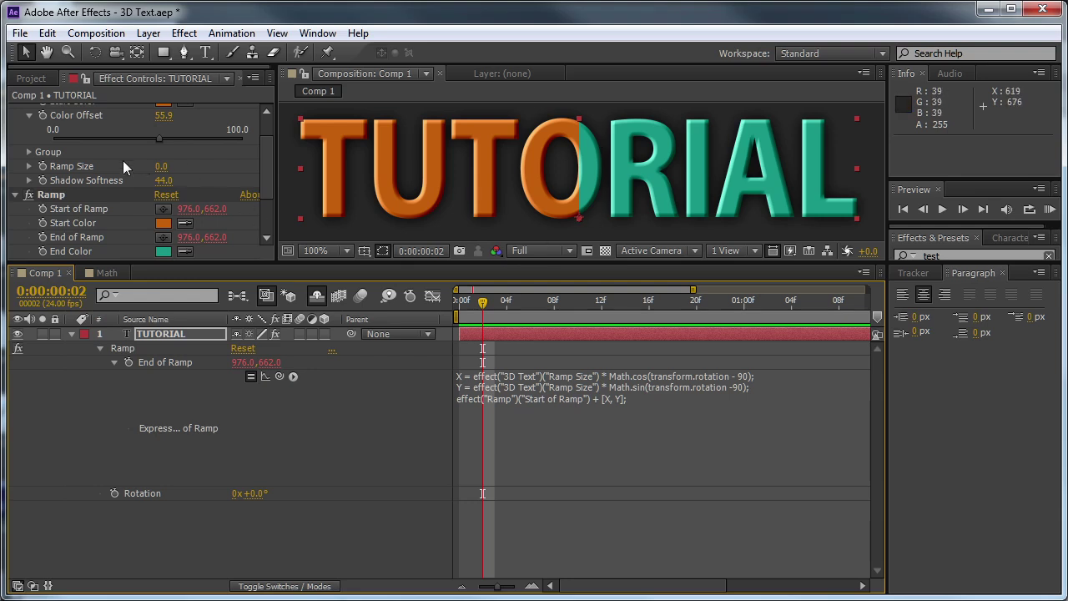
{"action": "left_click", "coordinate": [161, 166]}
{"action": "type", "text": "1"}
{"action": "key", "text": "Return"}
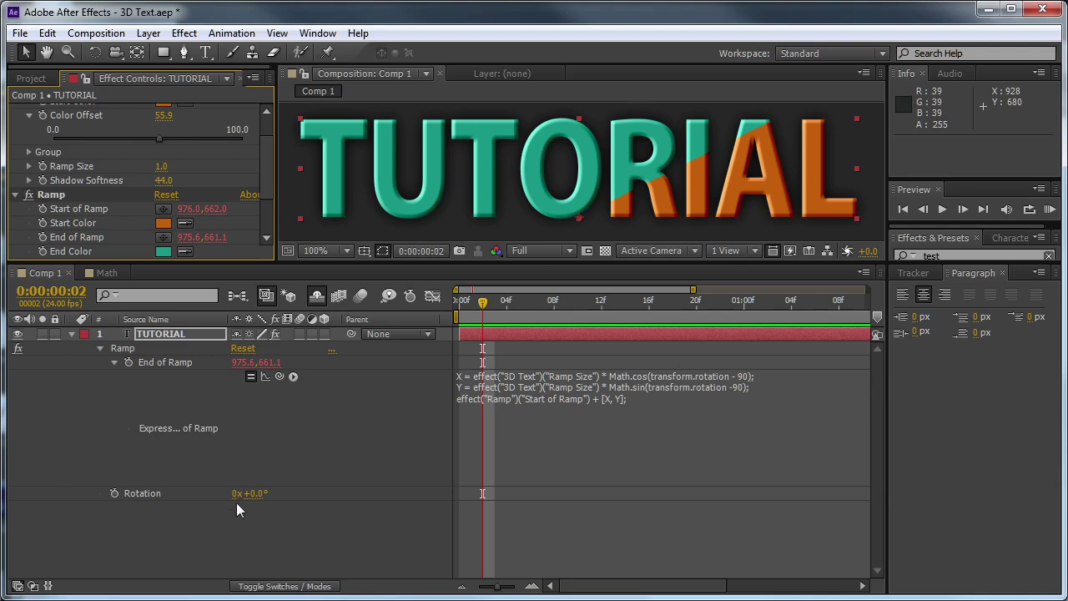
Wrap transform.rotation - 90 in degreesToRadians() inside the X line's Math.cos call of the End of Ramp expression.
{"action": "left_click", "coordinate": [665, 389]}
{"action": "left_click", "coordinate": [673, 390]}
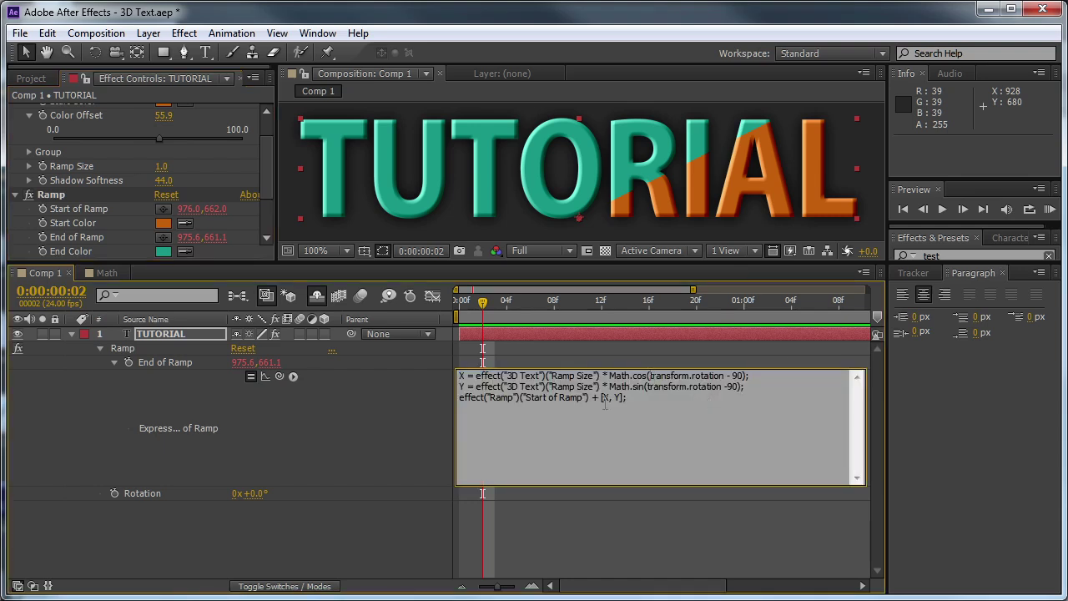
{"action": "type", "text": "degrees"}
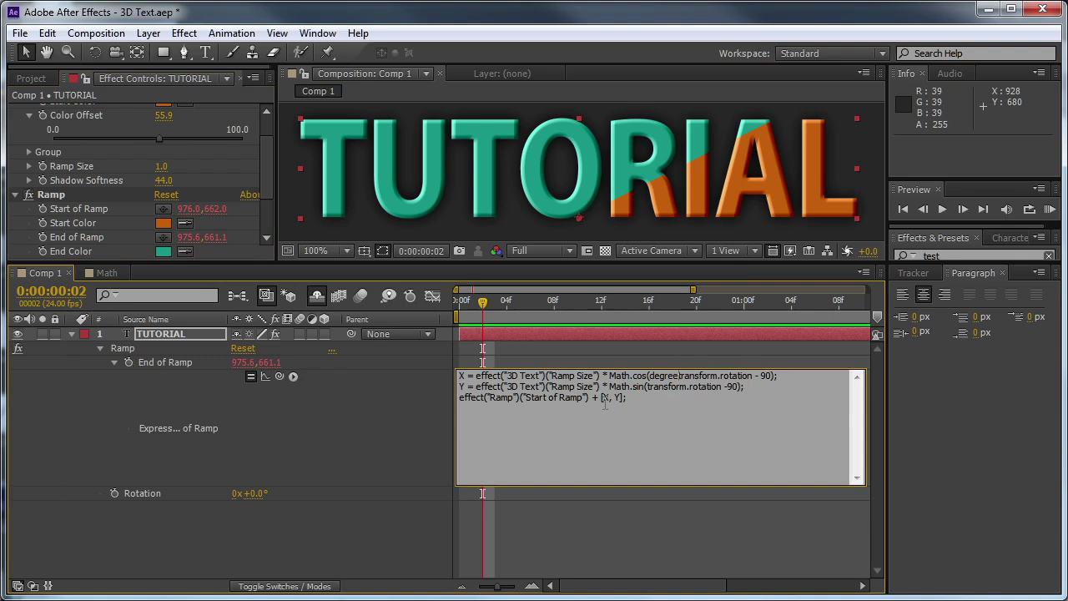
{"action": "type", "text": "ToRadians"}
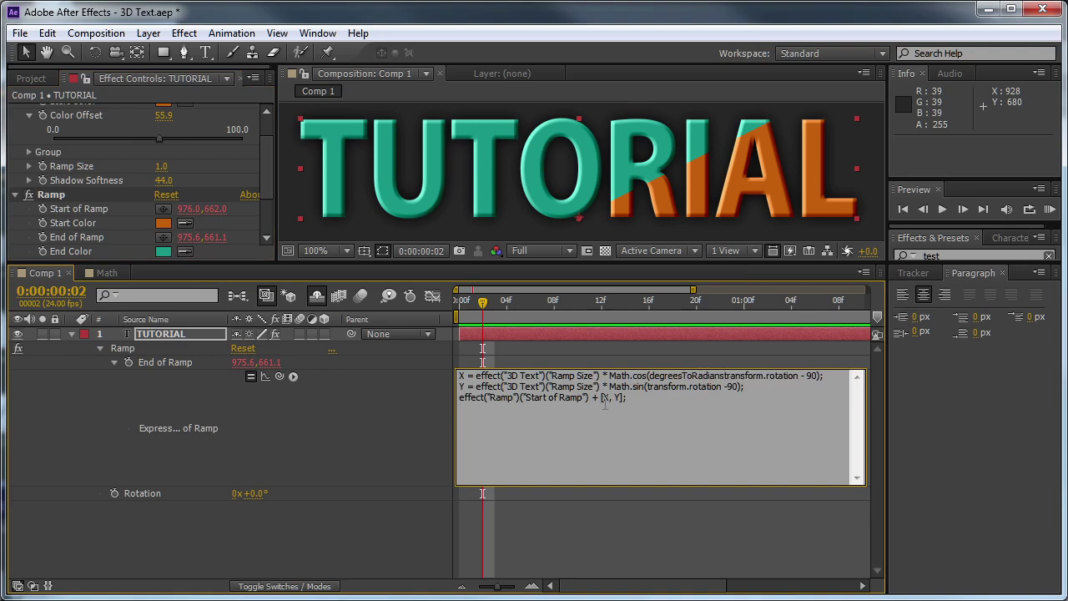
{"action": "type", "text": "("}
{"action": "type", "text": ")"}
Wrap transform.rotation - 90 in degreesToRadians() inside the Y line's Math.sin call and apply the End of Ramp expression.
{"action": "left_click", "coordinate": [650, 387]}
{"action": "left_click", "coordinate": [293, 376]}
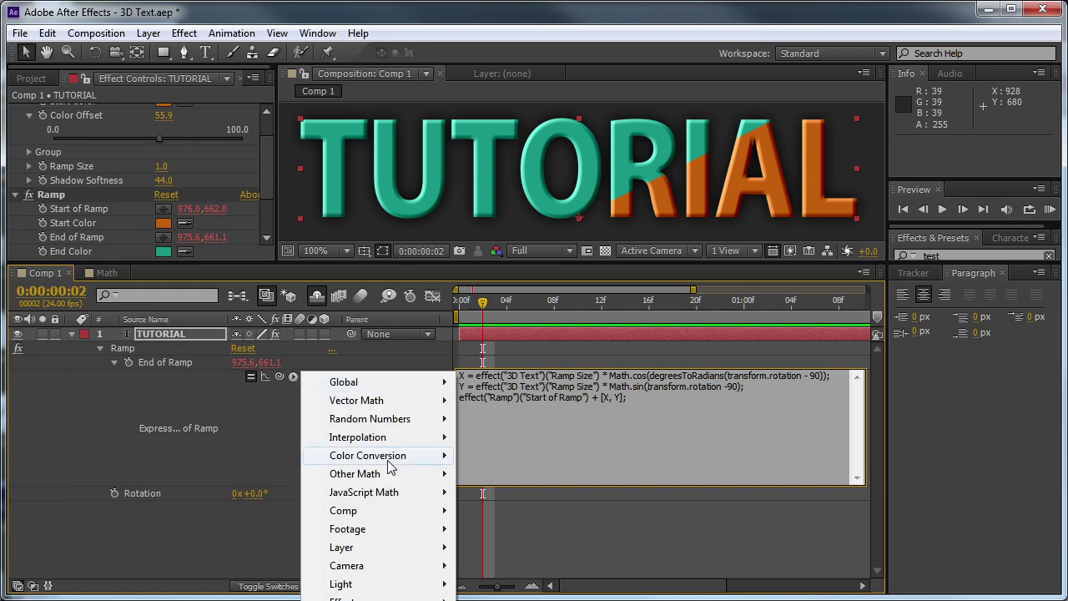
{"action": "mouse_move", "coordinate": [388, 474]}
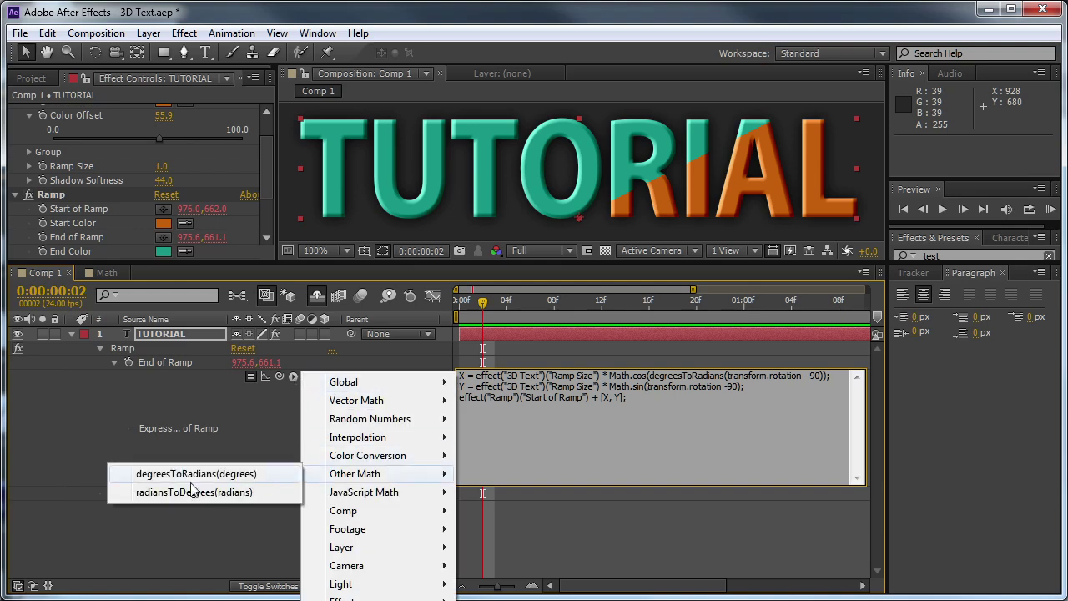
{"action": "left_click", "coordinate": [207, 478]}
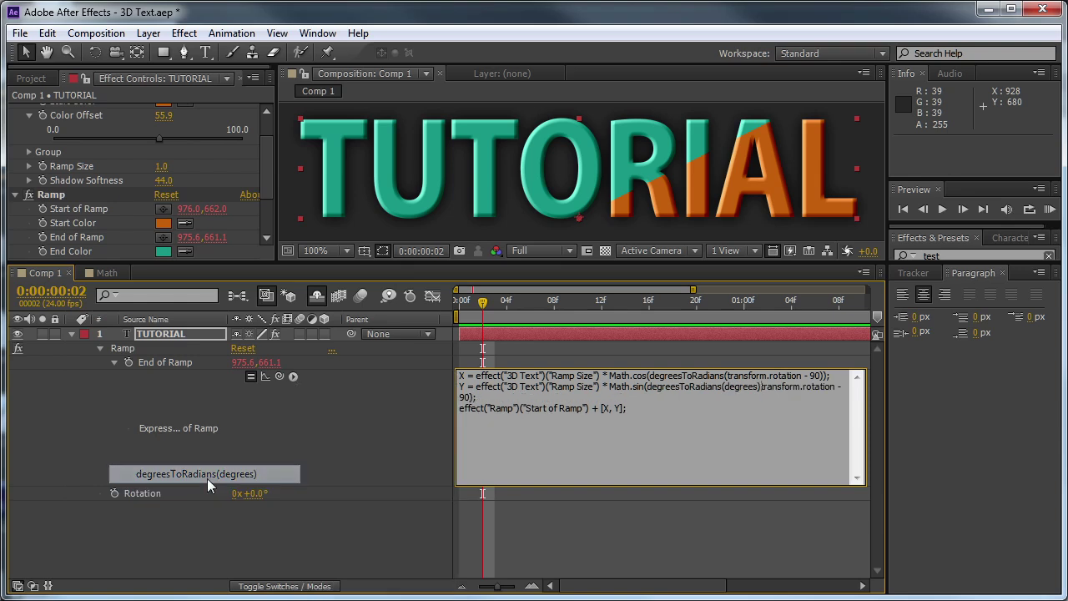
{"action": "key", "text": "BackSpace"}
{"action": "key", "text": "BackSpace"}
{"action": "key", "text": "BackSpace"}
{"action": "key", "text": "BackSpace"}
{"action": "key", "text": "BackSpace"}
{"action": "key", "text": "BackSpace"}
{"action": "key", "text": "BackSpace"}
{"action": "key", "text": "BackSpace"}
{"action": "key", "text": "End"}
{"action": "key", "text": "Left"}
{"action": "type", "text": ")"}
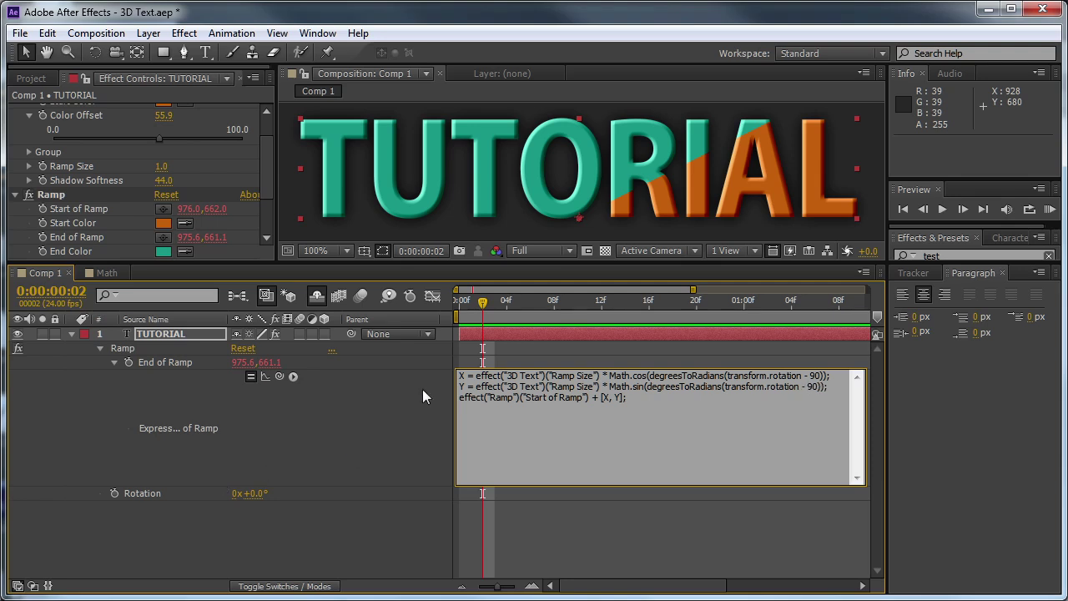
{"action": "left_click", "coordinate": [483, 301]}
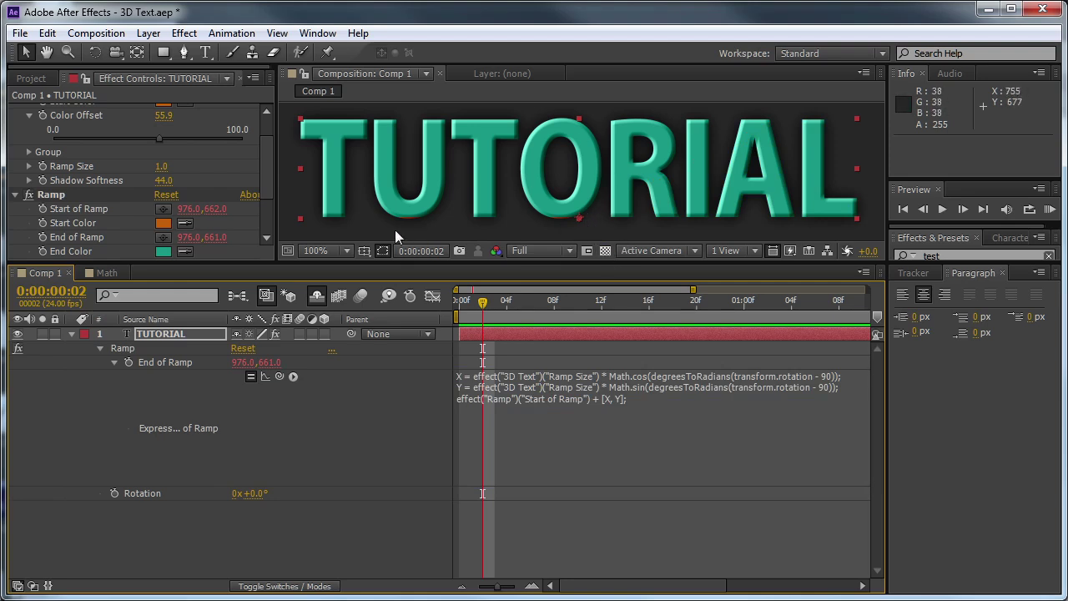
Set the Ramp Size to 114 and rotate the TUTORIAL layer slightly clockwise to test the gradient.
{"action": "left_click_drag", "start_coordinate": [162, 166], "coordinate": [245, 159]}
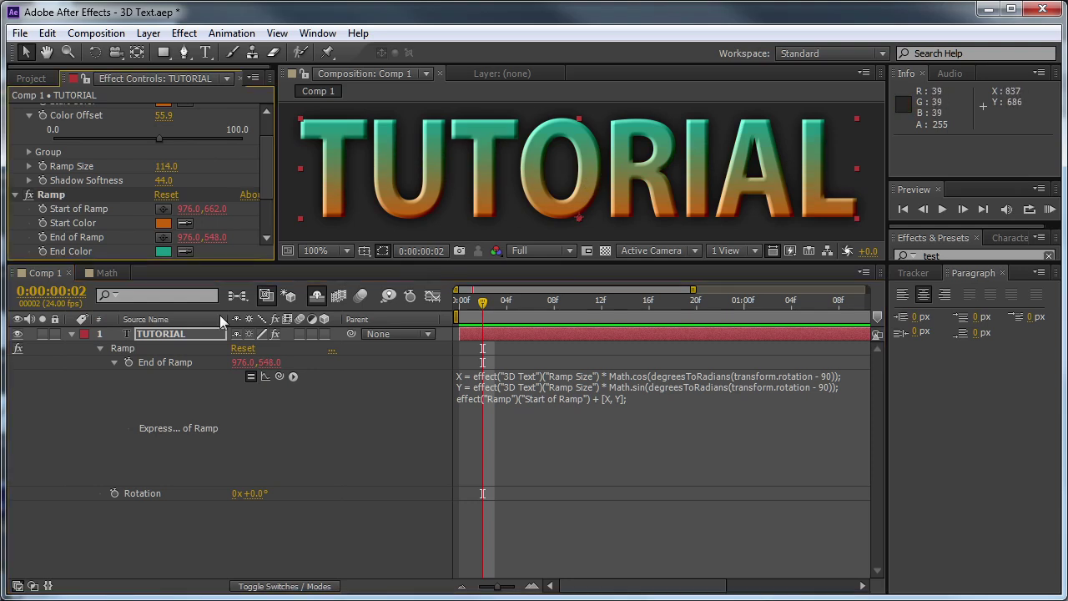
{"action": "left_click", "coordinate": [179, 333]}
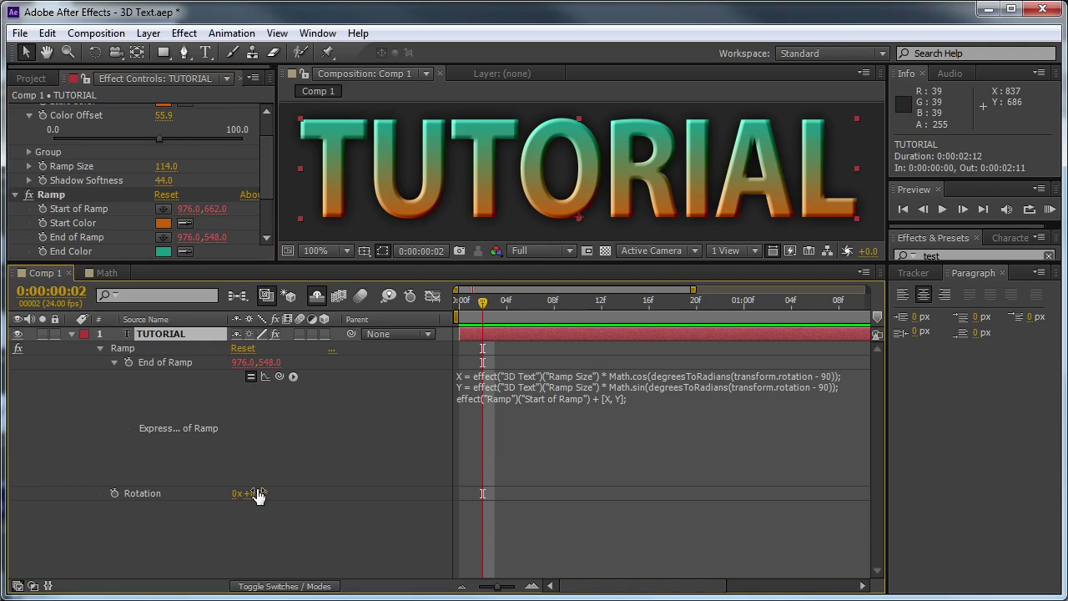
{"action": "left_click_drag", "start_coordinate": [255, 494], "coordinate": [243, 473]}
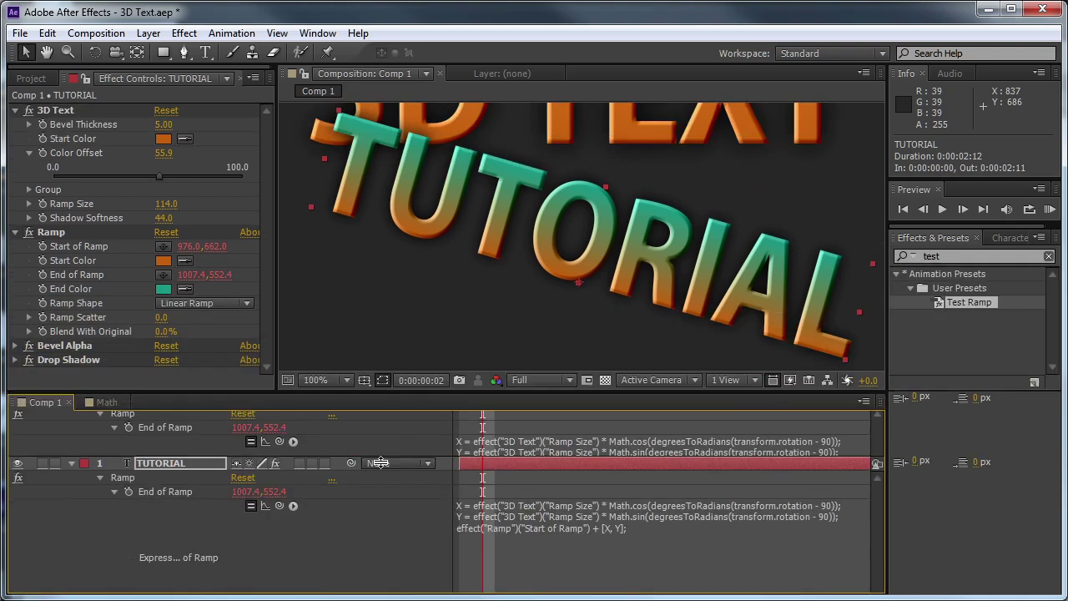
Test the gradient by rotating the TUTORIAL layer to -54° and moving it to about 1005, 650 in the composition.
{"action": "left_click_drag", "start_coordinate": [387, 380], "coordinate": [386, 490]}
{"action": "scroll", "coordinate": [386, 490], "scroll_direction": "down", "scroll_amount": 3}
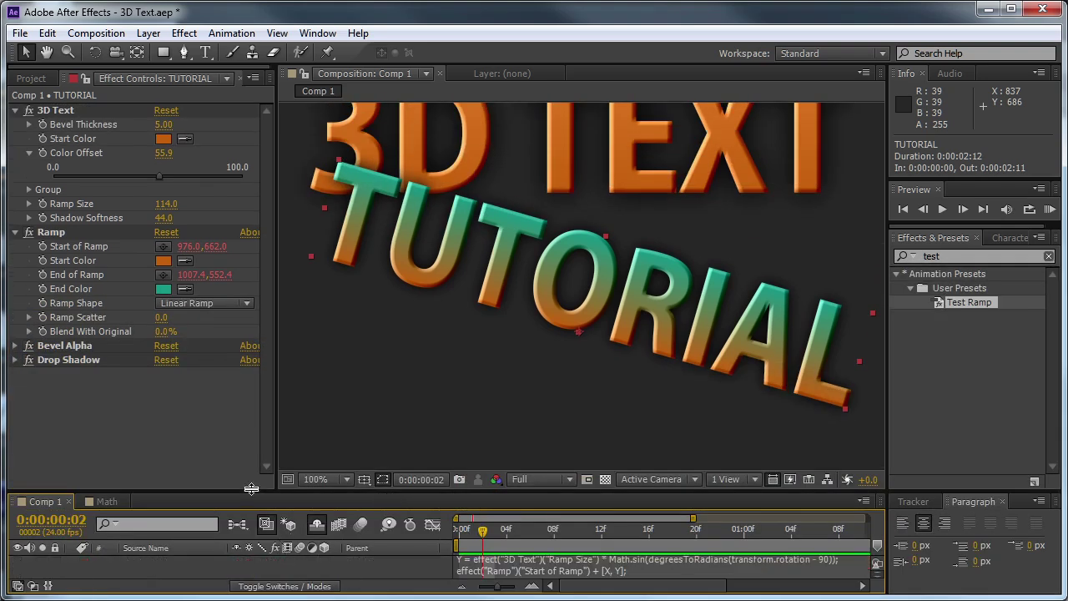
{"action": "left_click_drag", "start_coordinate": [251, 488], "coordinate": [251, 415]}
{"action": "scroll", "coordinate": [232, 524], "scroll_direction": "down", "scroll_amount": 1}
{"action": "left_click_drag", "start_coordinate": [263, 565], "coordinate": [197, 570]}
{"action": "left_click_drag", "start_coordinate": [559, 323], "coordinate": [481, 228]}
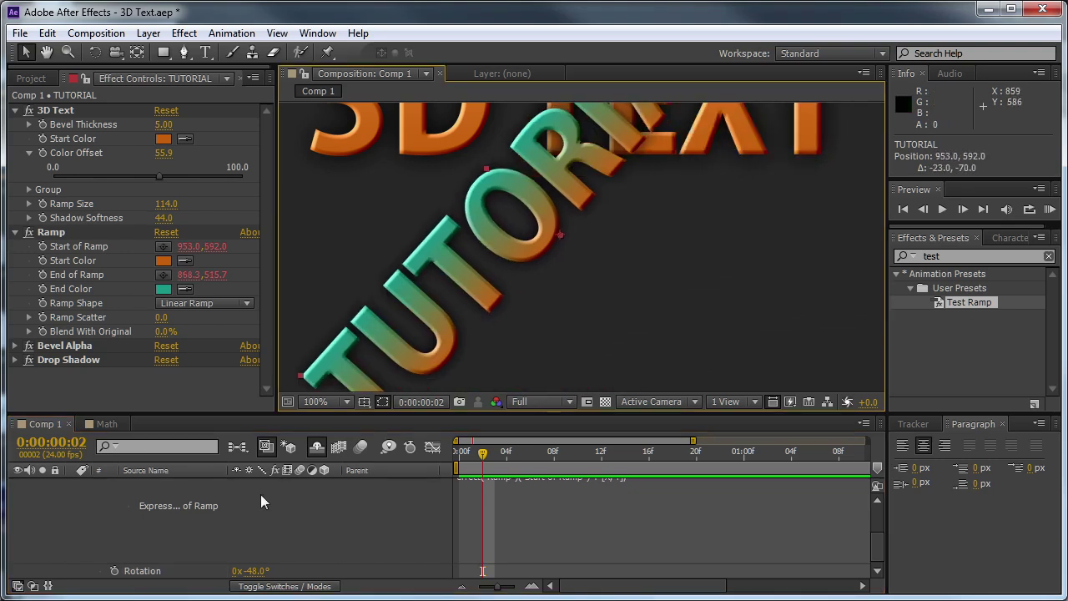
{"action": "left_click_drag", "start_coordinate": [255, 570], "coordinate": [238, 570]}
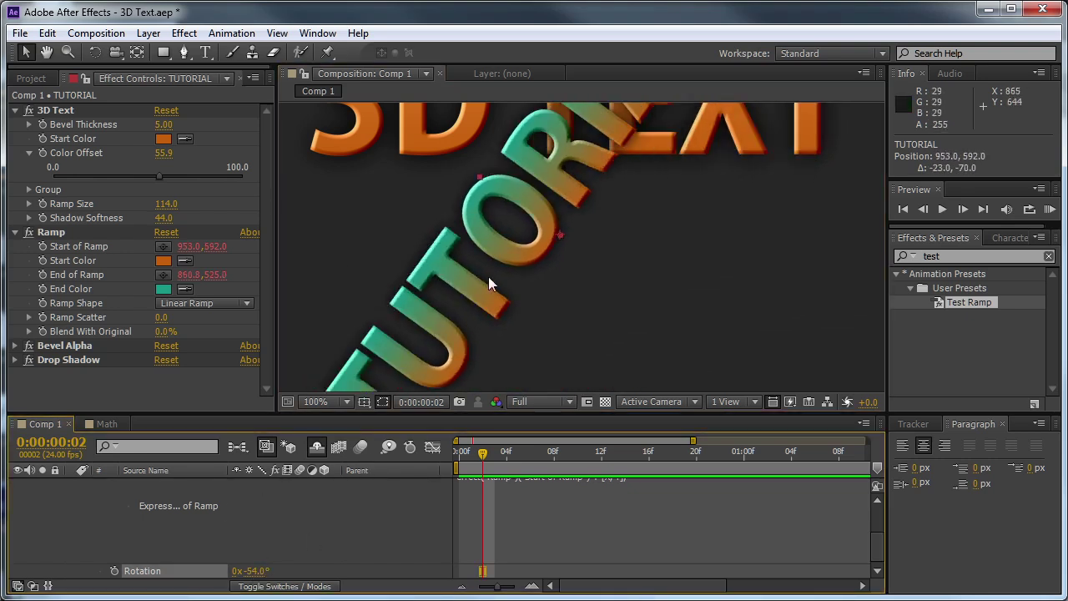
{"action": "left_click_drag", "start_coordinate": [488, 276], "coordinate": [502, 306]}
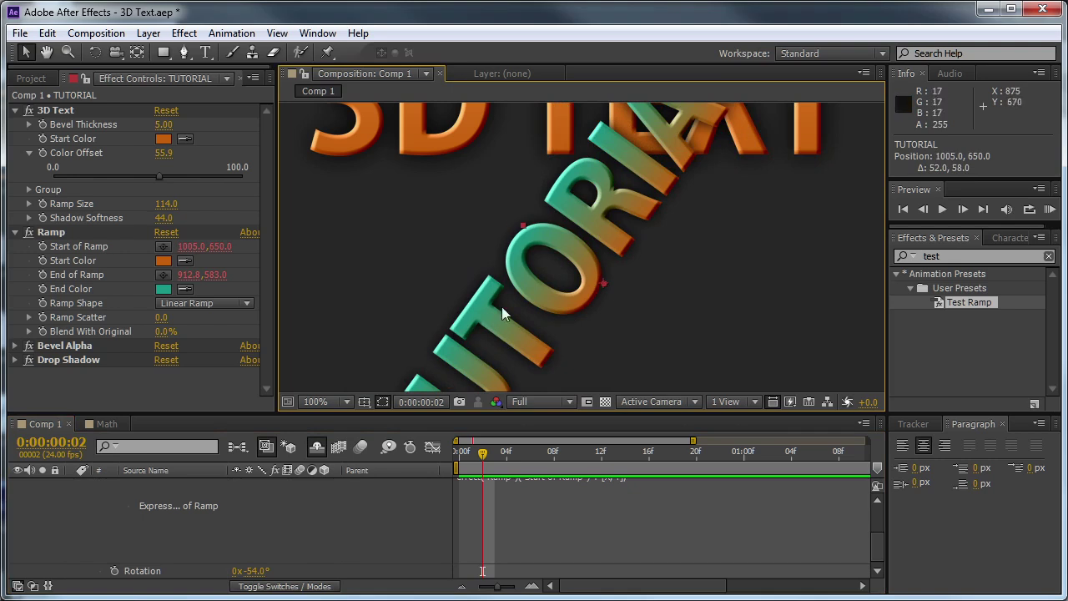